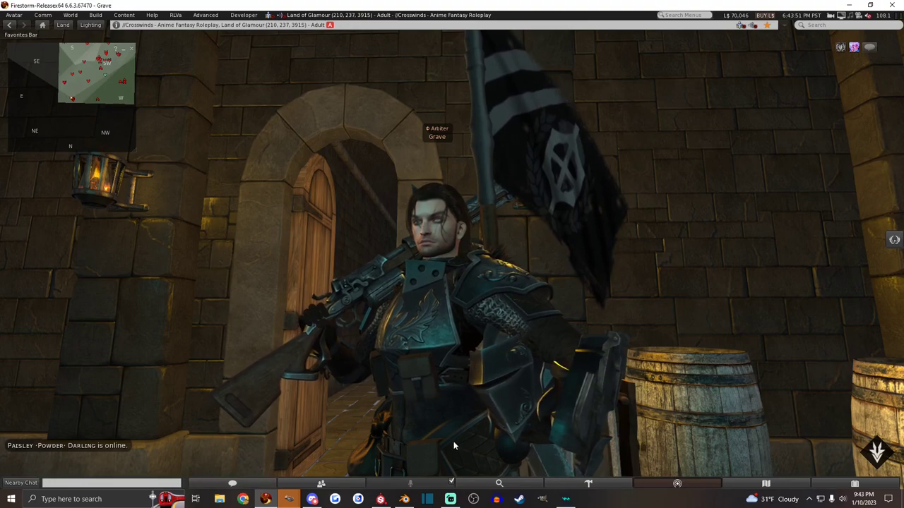
Switch to Blender, select the two-piece leather mask mesh and enter Edit Mode
{"action": "left_click", "coordinate": [404, 499]}
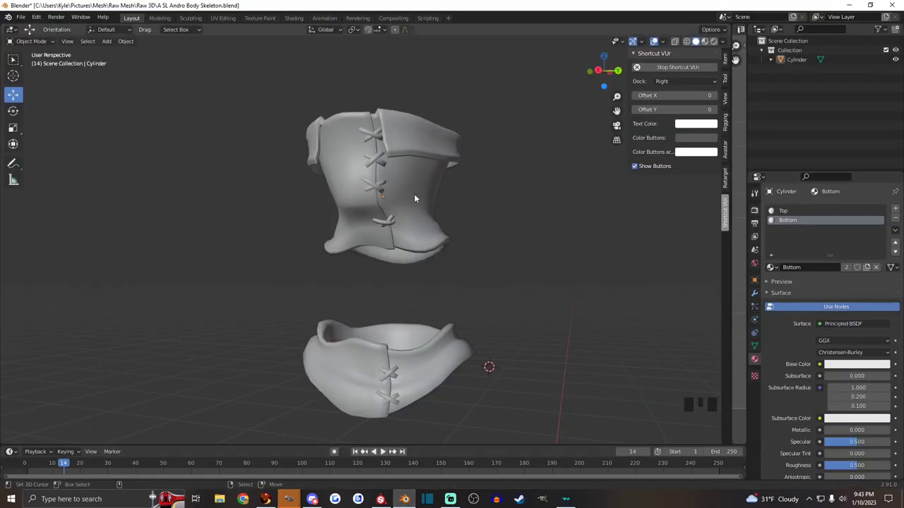
{"action": "right_click", "coordinate": [402, 231]}
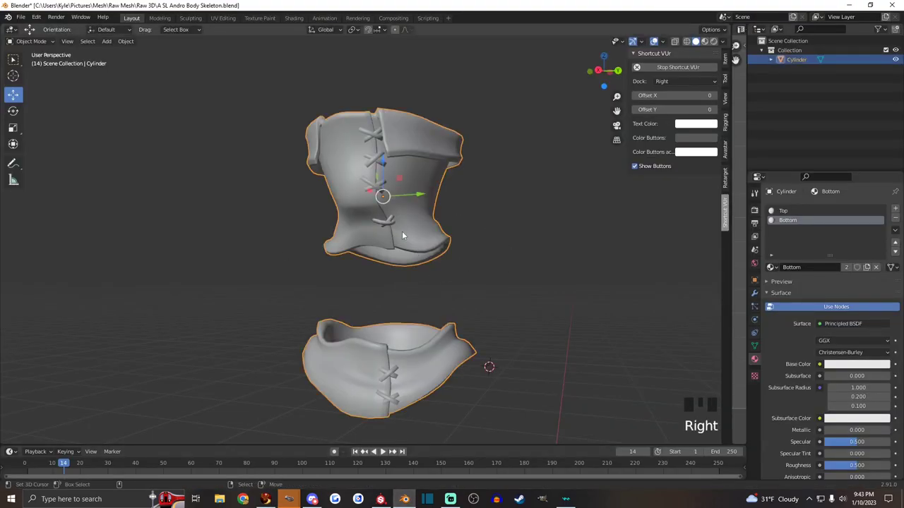
{"action": "left_click_drag", "start_coordinate": [469, 243], "coordinate": [345, 180], "text": "alt"}
{"action": "key", "text": "Tab"}
{"action": "scroll", "coordinate": [346, 181], "scroll_direction": "up", "scroll_amount": 2}
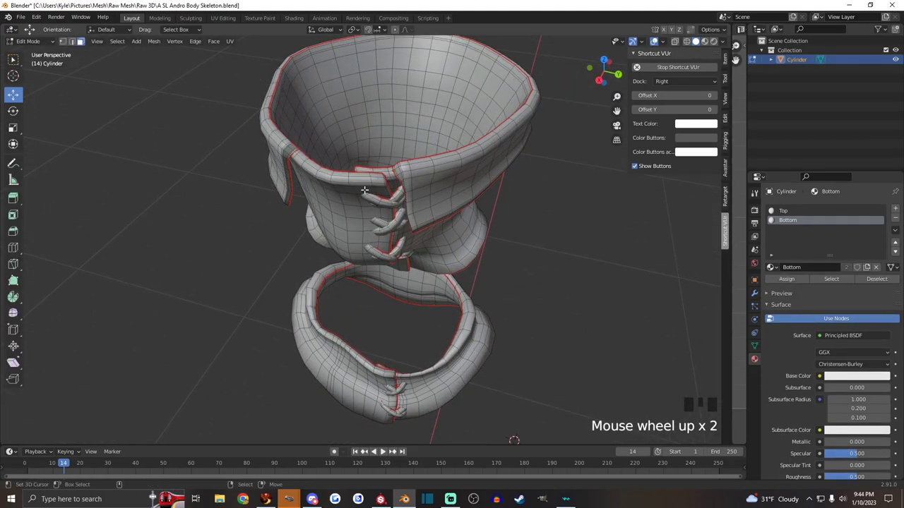
Select all faces of the upper mask piece that share the Top material
{"action": "left_click_drag", "start_coordinate": [323, 134], "coordinate": [445, 228], "text": "alt"}
{"action": "scroll", "coordinate": [381, 162], "scroll_direction": "down", "scroll_amount": 1}
{"action": "scroll", "coordinate": [402, 212], "scroll_direction": "down", "scroll_amount": 1}
{"action": "scroll", "coordinate": [416, 208], "scroll_direction": "up", "scroll_amount": 1}
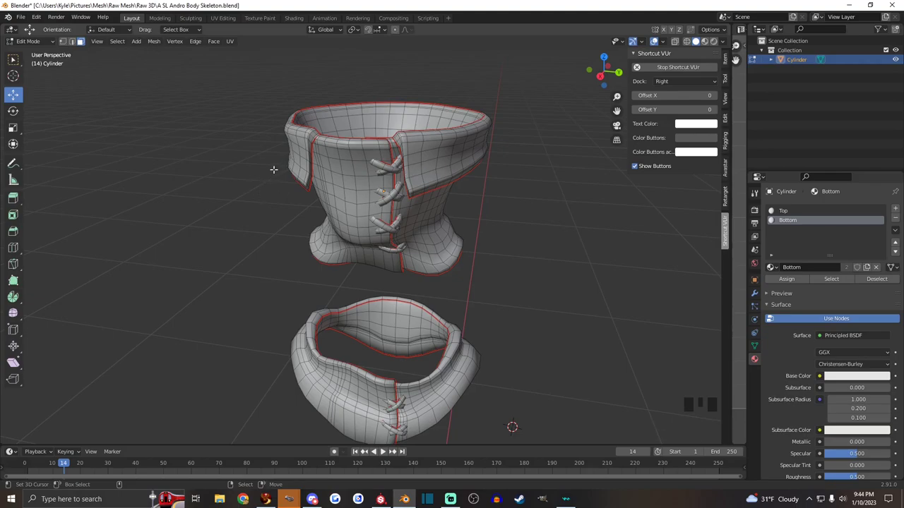
{"action": "right_click", "coordinate": [341, 180]}
{"action": "key", "text": "q"}
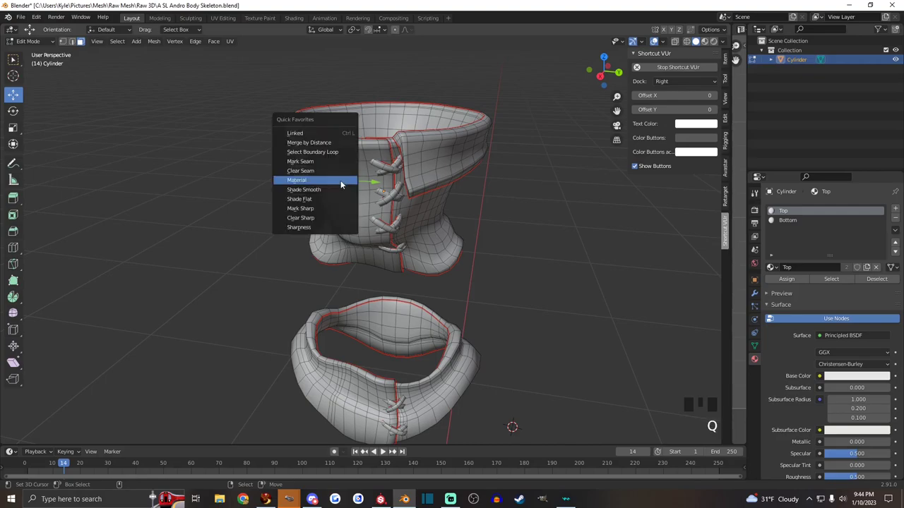
{"action": "left_click", "coordinate": [311, 182]}
Enlarge the UV editor beside the 3D view and unwrap the selected upper-piece faces
{"action": "mouse_move", "coordinate": [468, 196]}
{"action": "left_mouse_down", "text": "alt"}
{"action": "mouse_move", "coordinate": [423, 196]}
{"action": "mouse_move", "coordinate": [452, 198]}
{"action": "left_mouse_up", "text": "alt"}
{"action": "left_click_drag", "start_coordinate": [729, 283], "coordinate": [456, 281]}
{"action": "scroll", "coordinate": [440, 283], "scroll_direction": "down", "scroll_amount": 2}
{"action": "scroll", "coordinate": [317, 282], "scroll_direction": "up", "scroll_amount": 1}
{"action": "scroll", "coordinate": [545, 279], "scroll_direction": "down", "scroll_amount": 3}
{"action": "scroll", "coordinate": [593, 264], "scroll_direction": "up", "scroll_amount": 1}
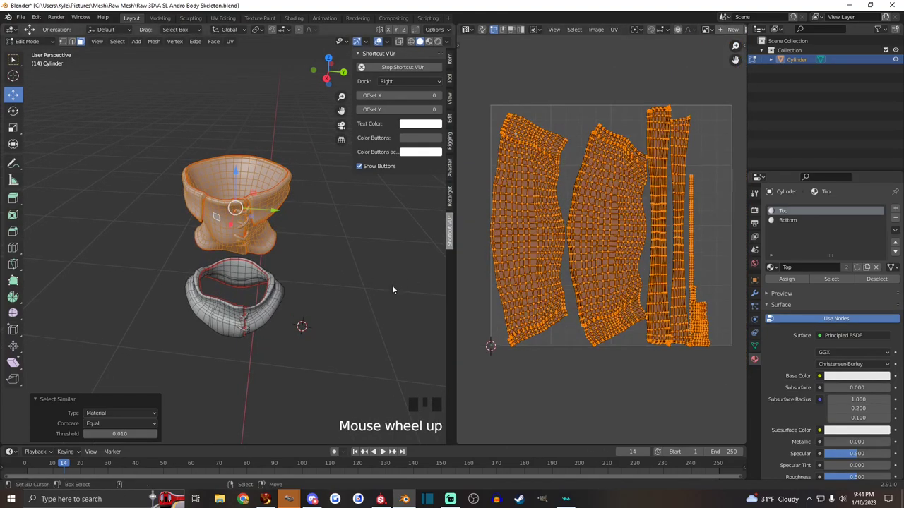
{"action": "key", "text": "u"}
{"action": "left_click", "coordinate": [365, 287]}
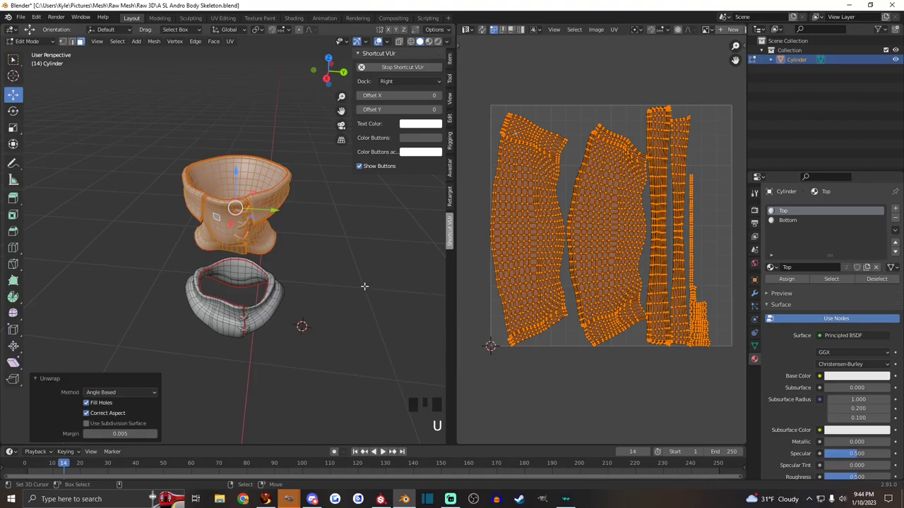
Examine the upper piece's UV islands up close, then shrink the UV editor and view the mesh
{"action": "scroll", "coordinate": [633, 263], "scroll_direction": "up", "scroll_amount": 3}
{"action": "middle_click_drag", "start_coordinate": [634, 263], "coordinate": [596, 285]}
{"action": "scroll", "coordinate": [575, 272], "scroll_direction": "up", "scroll_amount": 3}
{"action": "scroll", "coordinate": [596, 285], "scroll_direction": "down", "scroll_amount": 2}
{"action": "middle_click_drag", "start_coordinate": [558, 183], "coordinate": [631, 218]}
{"action": "scroll", "coordinate": [623, 262], "scroll_direction": "down", "scroll_amount": 5}
{"action": "middle_click_drag", "start_coordinate": [623, 267], "coordinate": [558, 268]}
{"action": "left_click_drag", "start_coordinate": [456, 293], "coordinate": [656, 285]}
{"action": "left_click_drag", "start_coordinate": [514, 271], "coordinate": [440, 231], "text": "alt"}
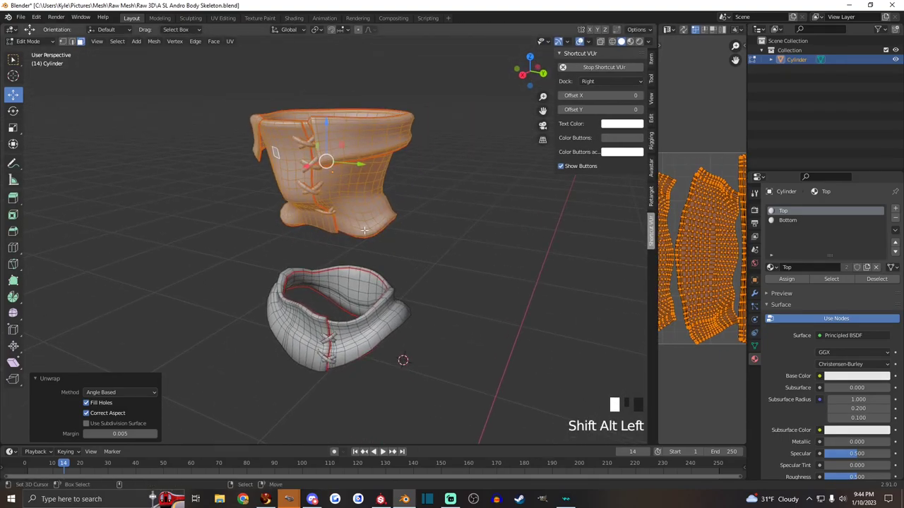
{"action": "key", "text": "a"}
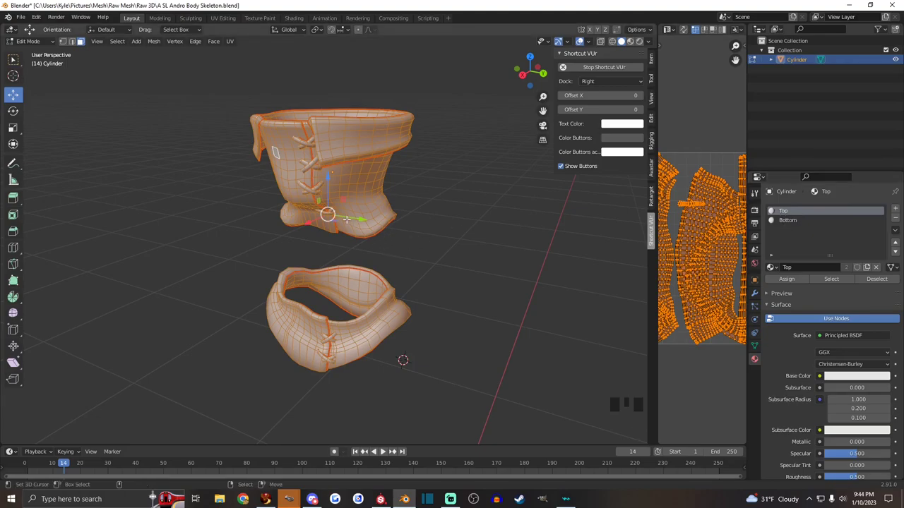
{"action": "right_click", "coordinate": [292, 175]}
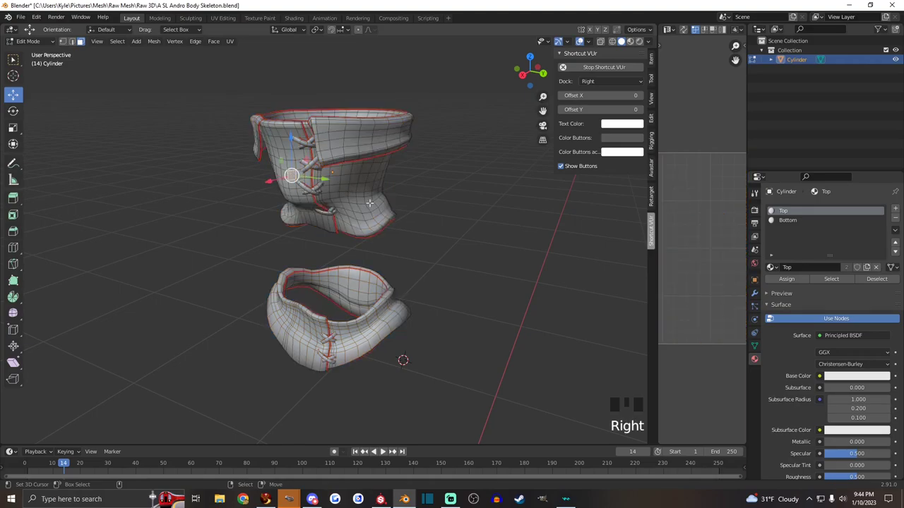
{"action": "right_click", "coordinate": [349, 219]}
{"action": "right_click", "coordinate": [367, 212], "text": "shift"}
{"action": "key", "text": "q"}
{"action": "left_click", "coordinate": [276, 166]}
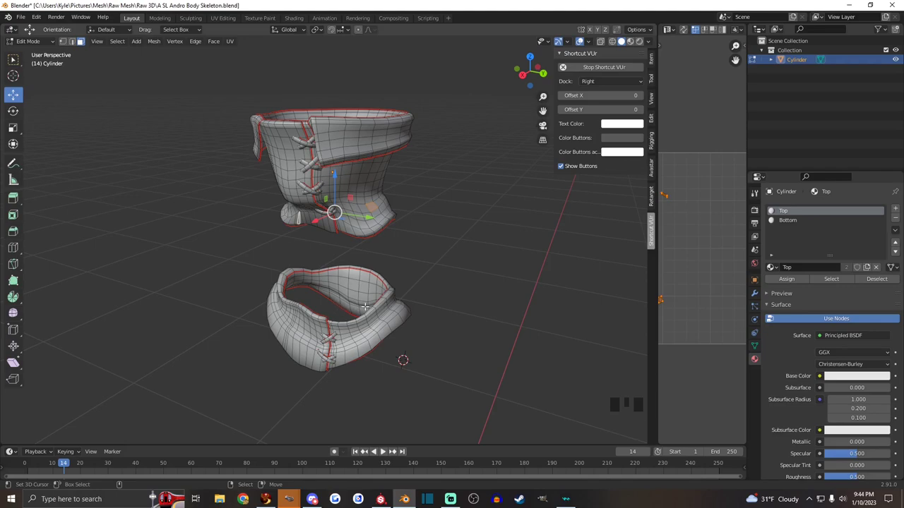
{"action": "right_click", "coordinate": [354, 185]}
{"action": "key", "text": "q"}
In vertex mode with see-through shading, box-select the upper mask piece and extend the selection to all linked geometry
{"action": "left_click", "coordinate": [63, 42]}
{"action": "left_click_drag", "start_coordinate": [186, 221], "coordinate": [202, 206], "text": "alt"}
{"action": "key", "text": "z"}
{"action": "mouse_move", "coordinate": [198, 88]}
{"action": "left_mouse_down"}
{"action": "mouse_move", "coordinate": [437, 233]}
{"action": "mouse_move", "coordinate": [458, 204]}
{"action": "left_mouse_up"}
{"action": "key", "text": "q"}
{"action": "left_click", "coordinate": [434, 205]}
{"action": "key", "text": "z"}
{"action": "scroll", "coordinate": [535, 211], "scroll_direction": "down", "scroll_amount": 2}
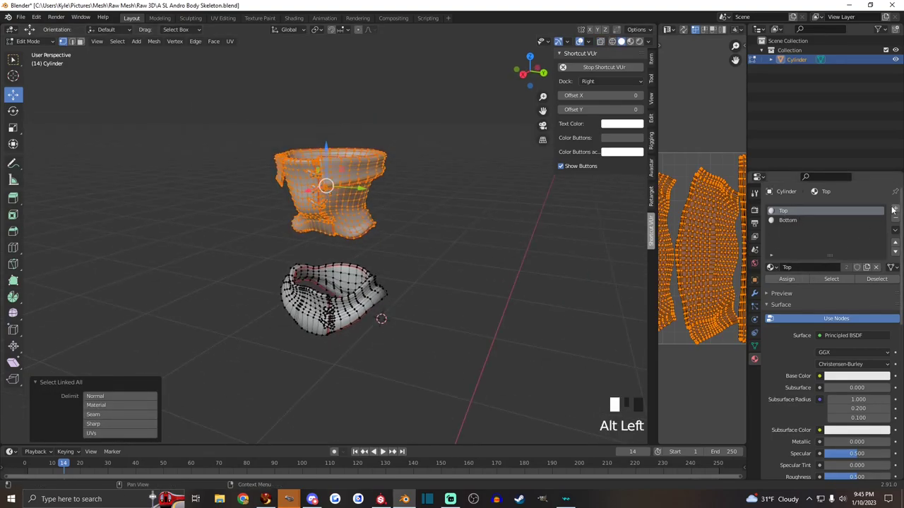
Try assigning a newly created third material to the upper piece, and remove its slot in Object Mode
{"action": "left_click", "coordinate": [754, 360]}
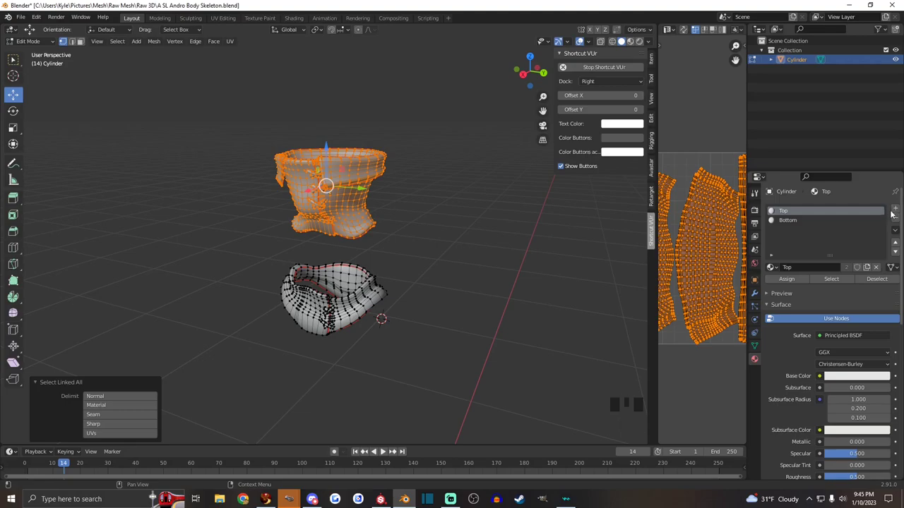
{"action": "left_click", "coordinate": [893, 210]}
{"action": "left_click", "coordinate": [820, 266]}
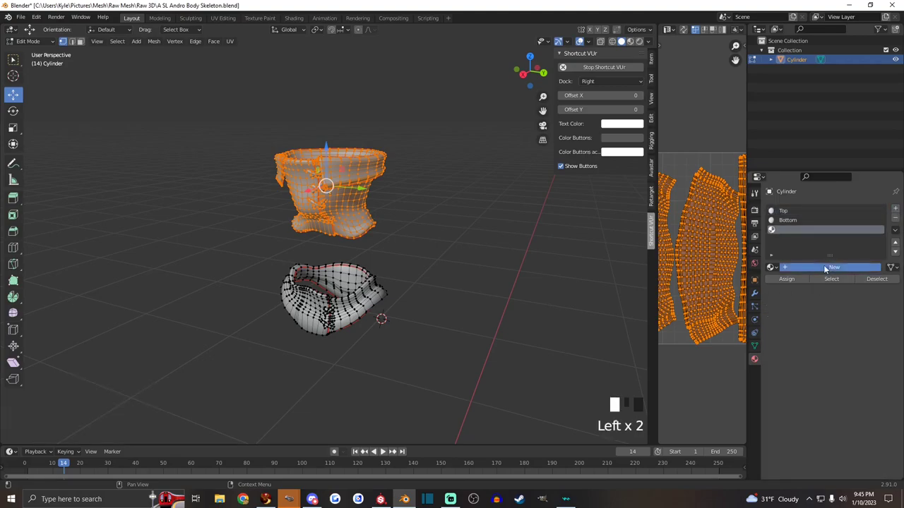
{"action": "left_click", "coordinate": [789, 280]}
{"action": "left_click", "coordinate": [788, 279]}
{"action": "key", "text": "Tab"}
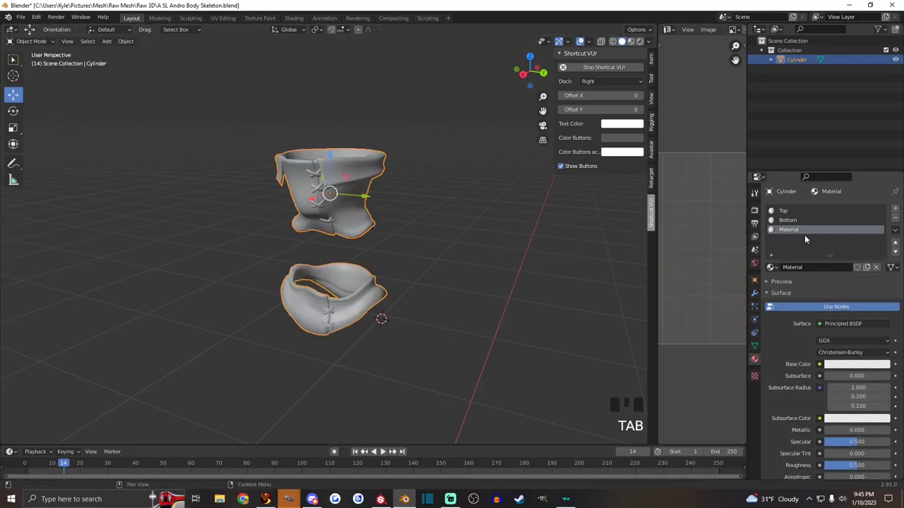
{"action": "left_click", "coordinate": [896, 219]}
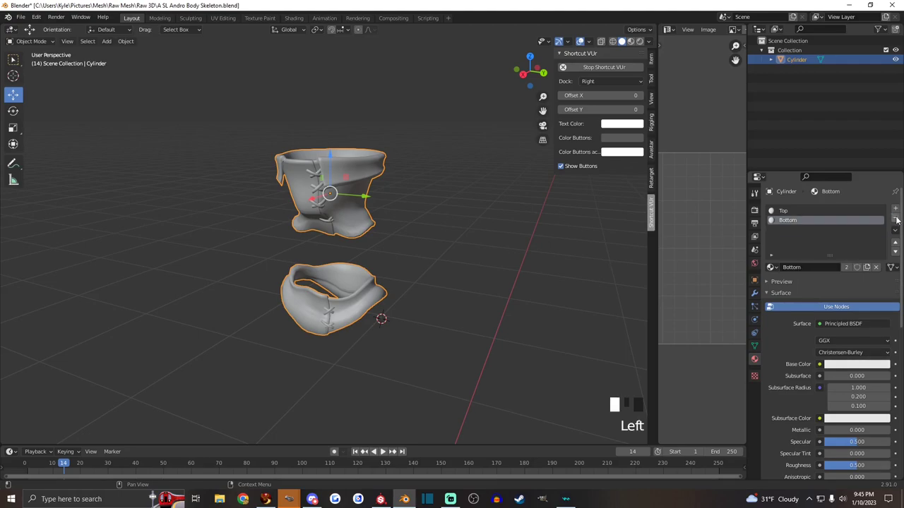
Assign the Top material to the upper mask piece and unwrap it, with the UV editor enlarged
{"action": "left_click", "coordinate": [787, 211]}
{"action": "key", "text": "Tab"}
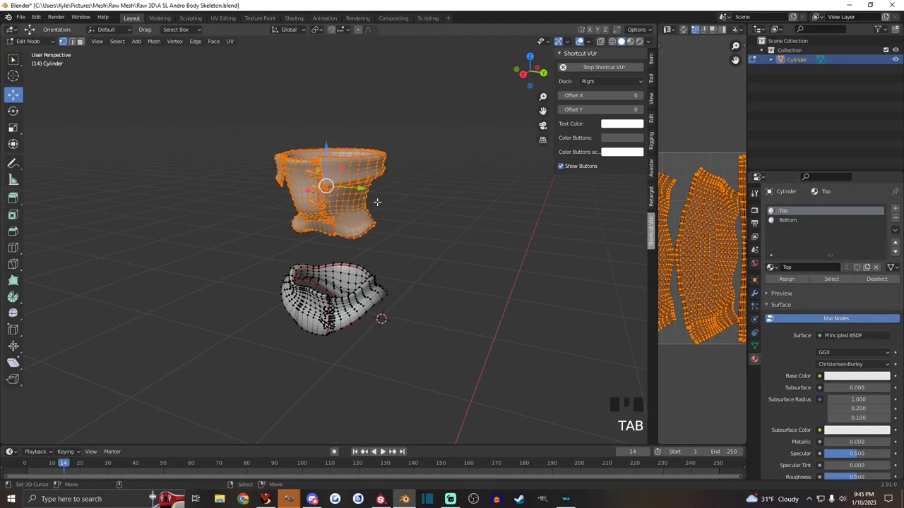
{"action": "left_click", "coordinate": [786, 278]}
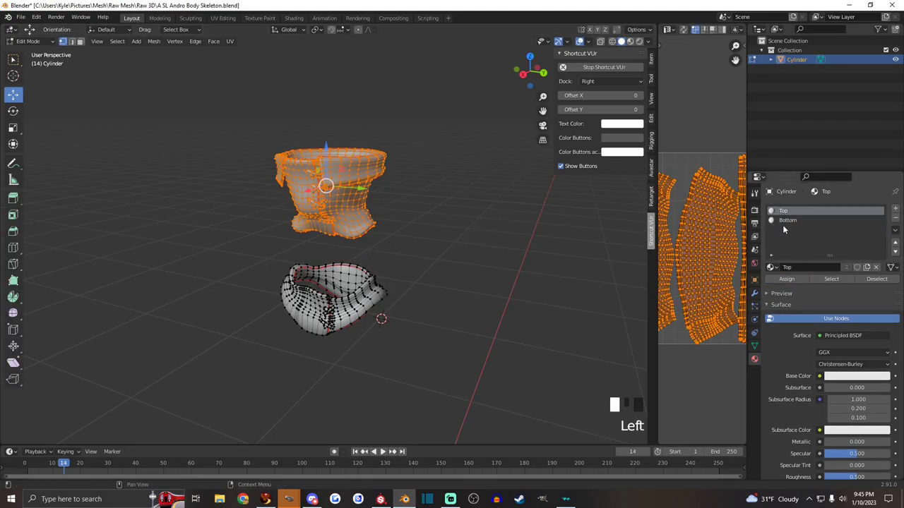
{"action": "key", "text": "u"}
{"action": "left_click", "coordinate": [421, 260]}
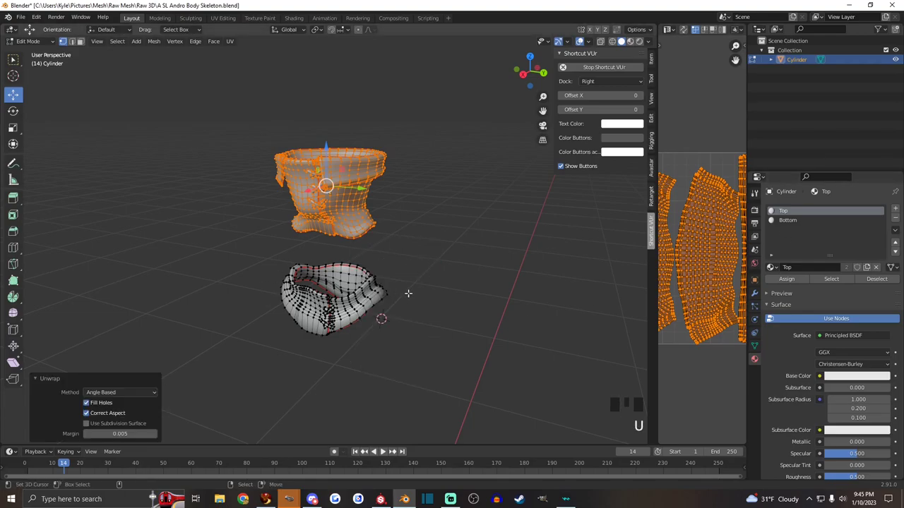
{"action": "left_click_drag", "start_coordinate": [656, 282], "coordinate": [507, 281]}
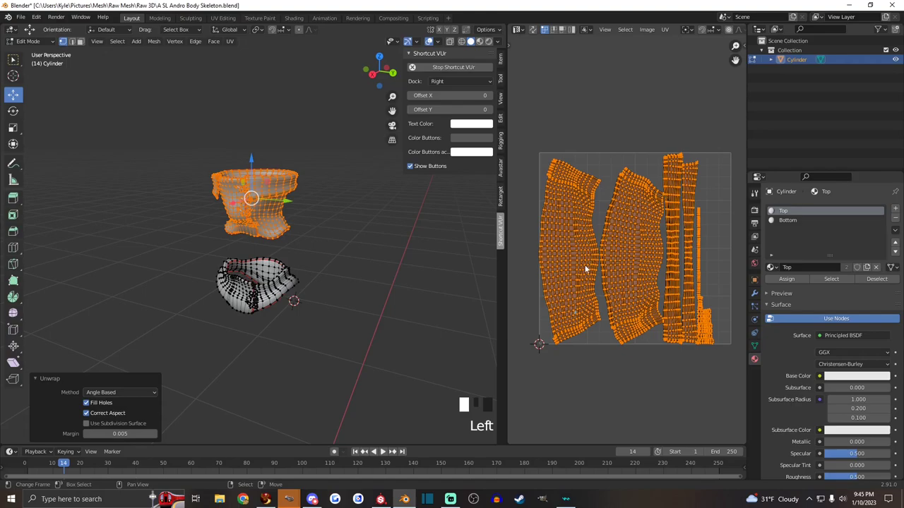
Select all faces using the Bottom material on the lower mask piece and unwrap them
{"action": "left_click", "coordinate": [81, 41]}
{"action": "right_click", "coordinate": [272, 287]}
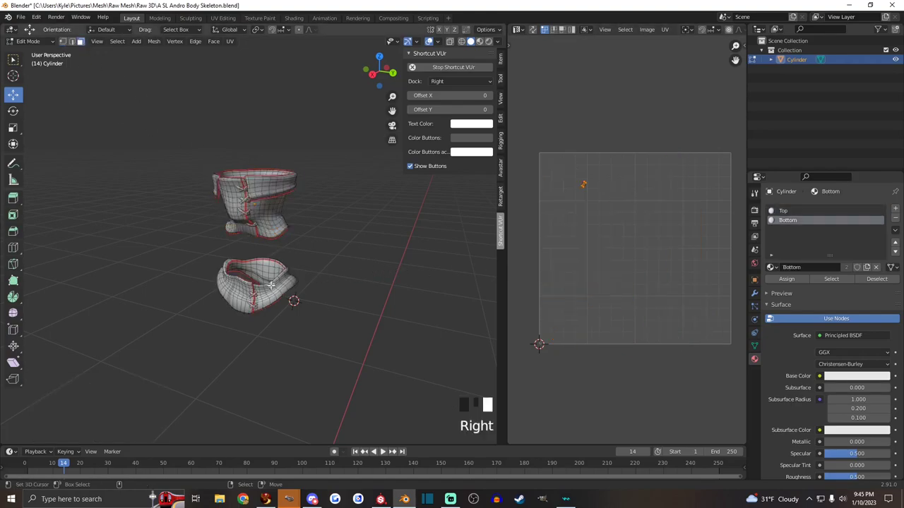
{"action": "key", "text": "q"}
{"action": "left_click", "coordinate": [235, 332]}
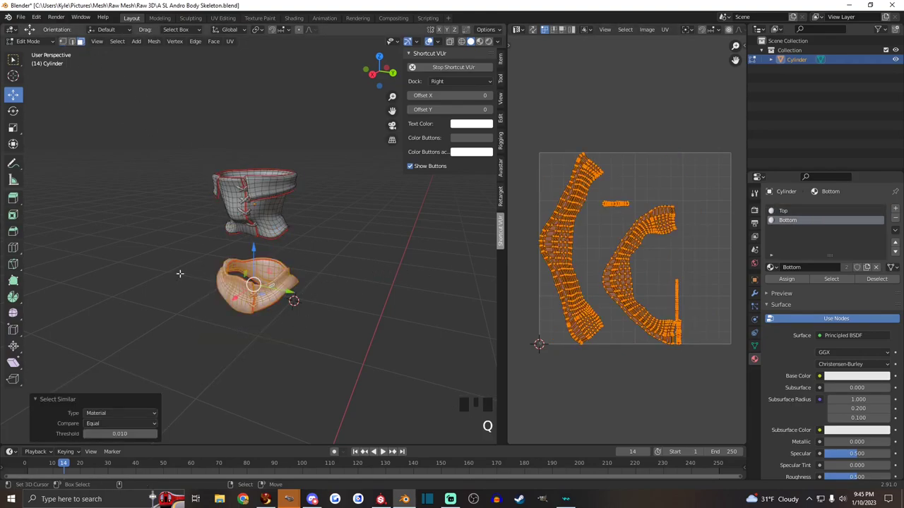
{"action": "key", "text": "u"}
{"action": "left_click", "coordinate": [318, 311]}
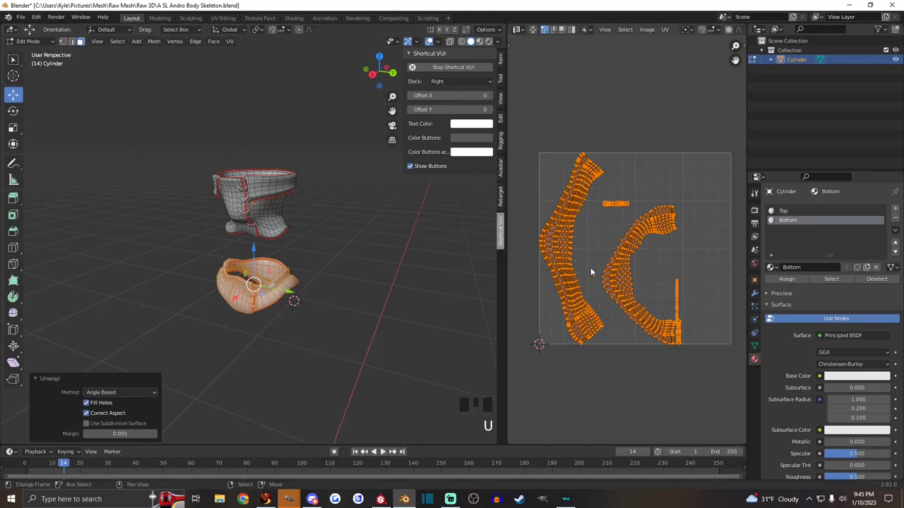
Shrink the UV editor and return the mask mesh to Object Mode
{"action": "left_click_drag", "start_coordinate": [505, 296], "coordinate": [672, 297]}
{"action": "key", "text": "a"}
{"action": "key", "text": "a"}
{"action": "key", "text": "a"}
{"action": "key", "text": "Tab"}
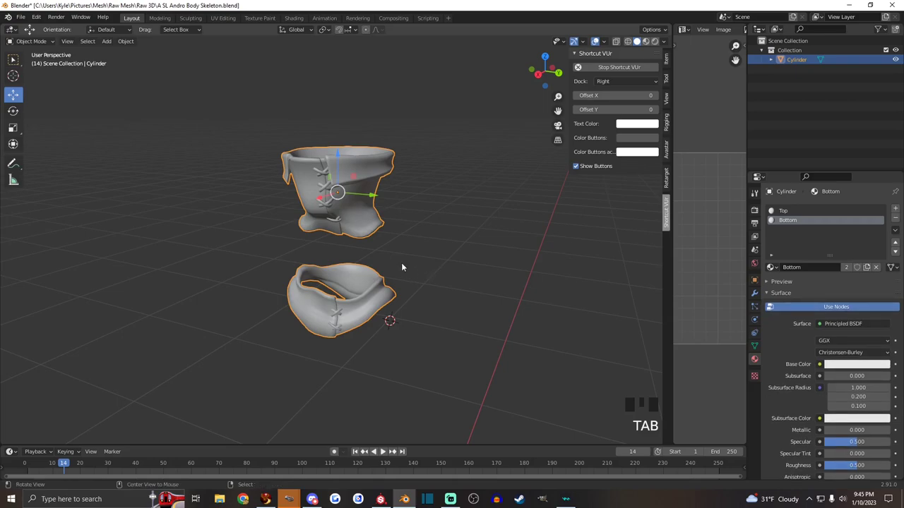
{"action": "mouse_move", "coordinate": [399, 264]}
{"action": "left_mouse_down", "text": "alt"}
{"action": "mouse_move", "coordinate": [374, 260]}
{"action": "mouse_move", "coordinate": [400, 262]}
{"action": "left_mouse_up", "text": "alt"}
{"action": "scroll", "coordinate": [385, 257], "scroll_direction": "up", "scroll_amount": 2}
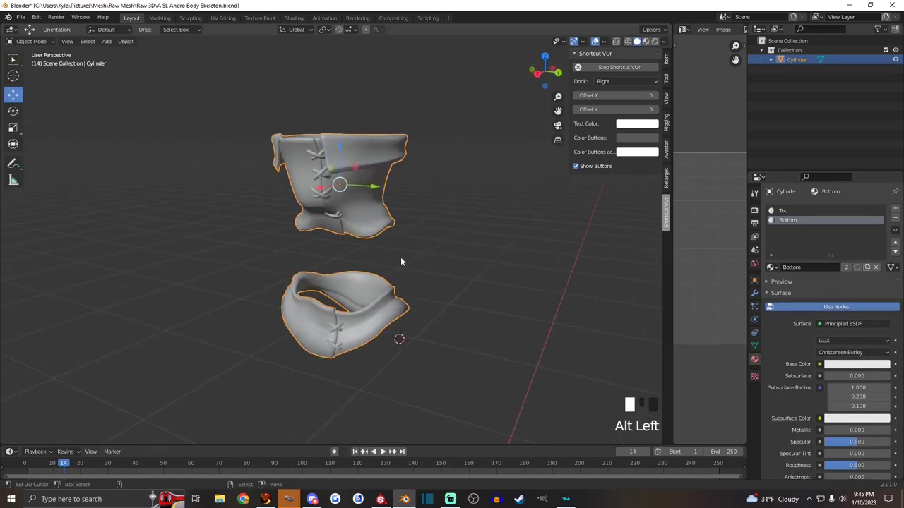
Save the project under the new name Leather Mask Medieval.blend in the Raw 3D folder
{"action": "left_click", "coordinate": [20, 16]}
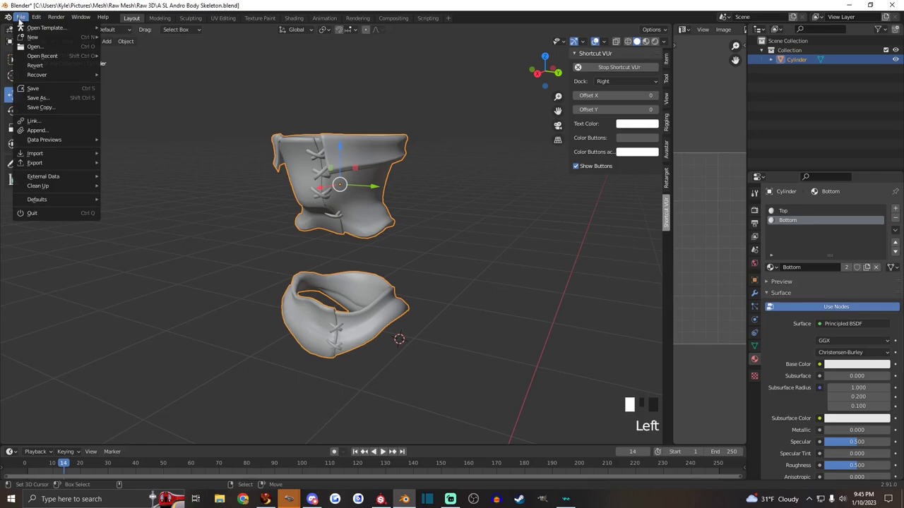
{"action": "left_click", "coordinate": [38, 97]}
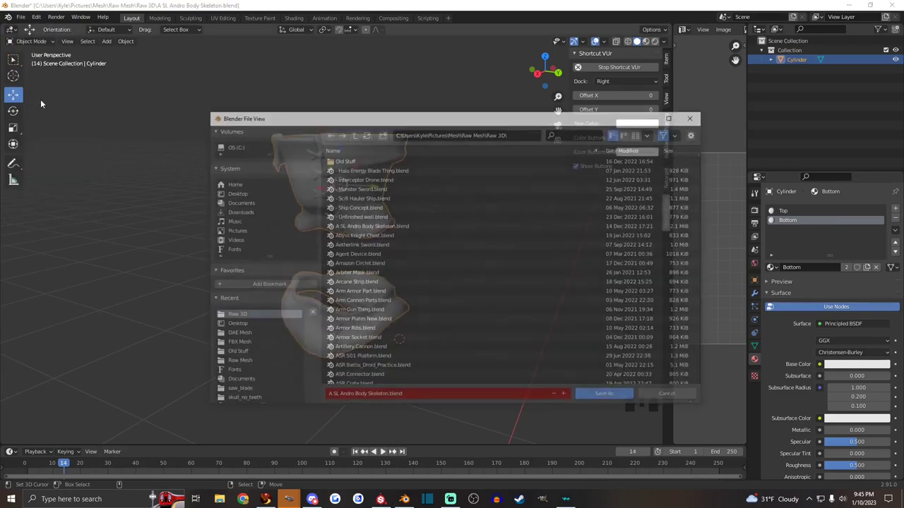
{"action": "left_click", "coordinate": [409, 396]}
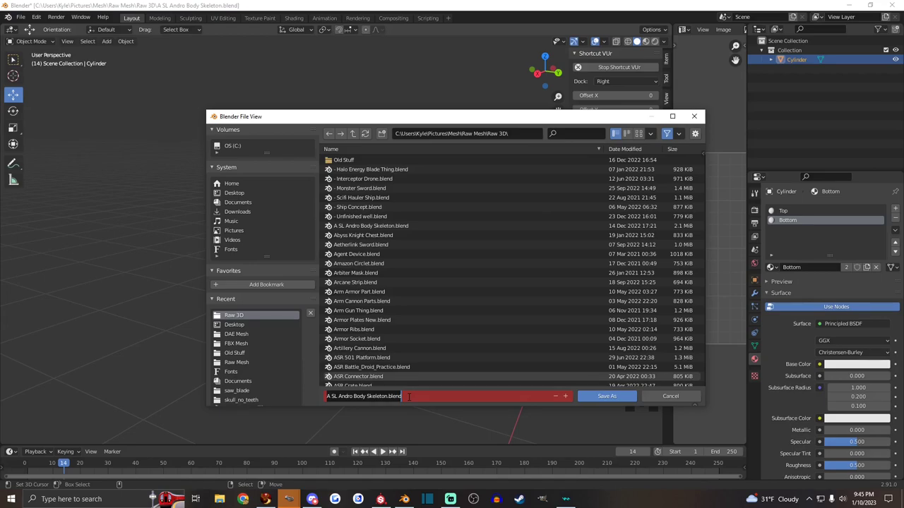
{"action": "type", "text": "L"}
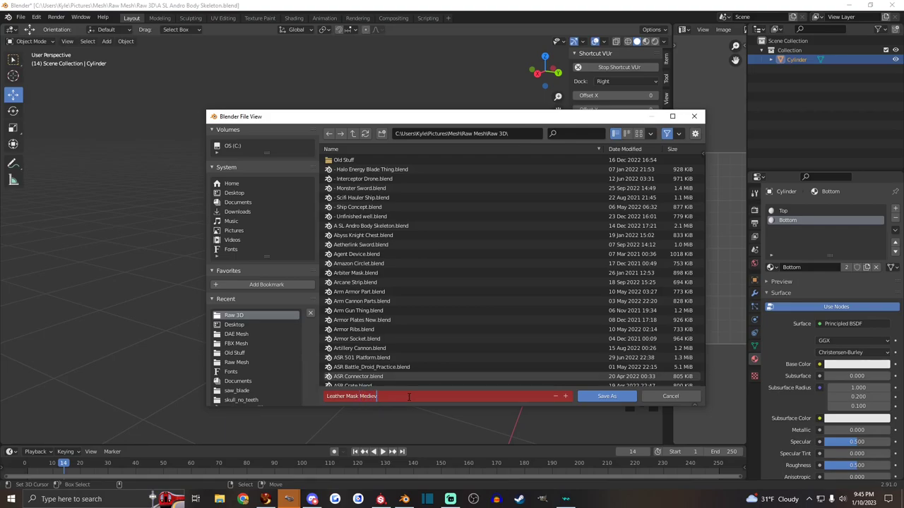
{"action": "type", "text": "eather Mask Medieval.blend"}
{"action": "left_click", "coordinate": [605, 396]}
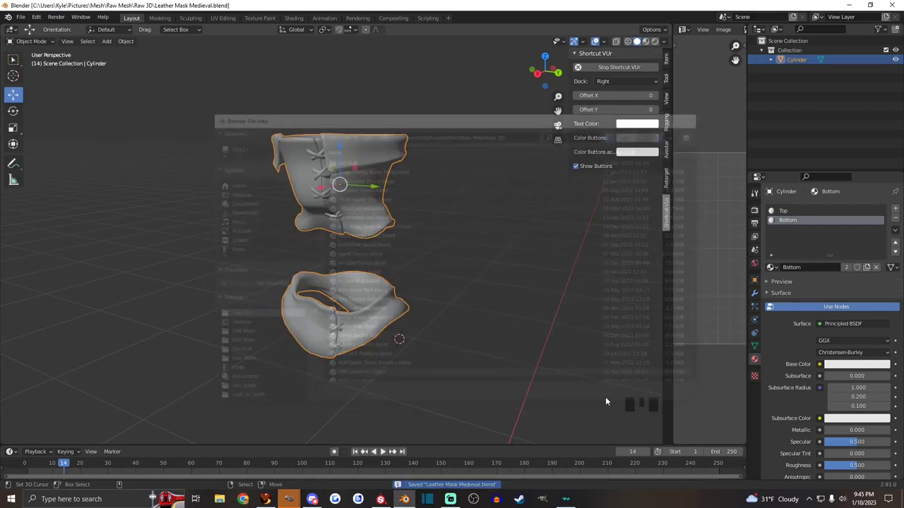
Export the mask as Leather Mask Medieval.fbx into the FBX Mesh folder and switch to Substance Painter
{"action": "left_click", "coordinate": [20, 17]}
{"action": "mouse_move", "coordinate": [39, 167]}
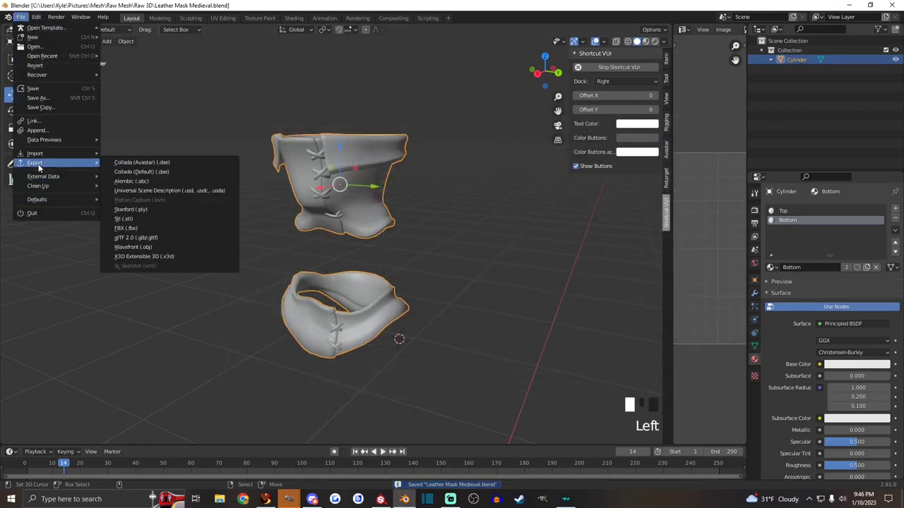
{"action": "left_click", "coordinate": [128, 229]}
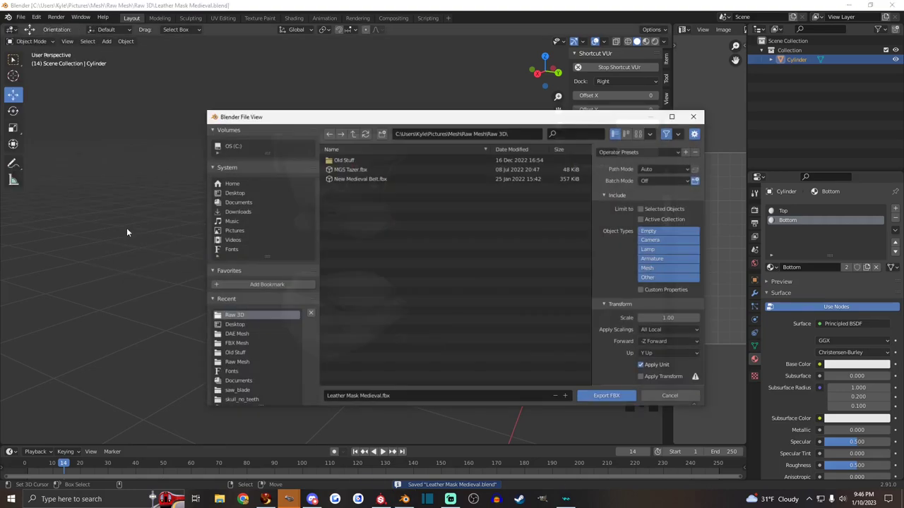
{"action": "left_click", "coordinate": [235, 343]}
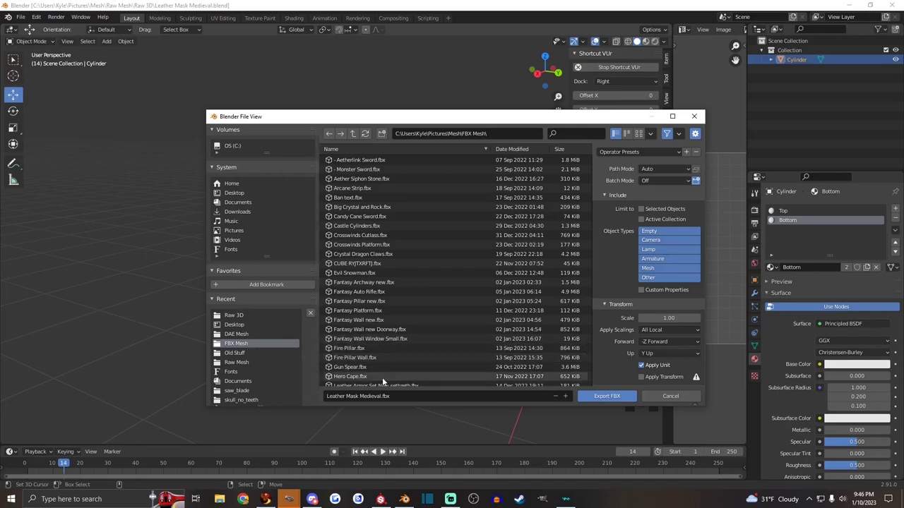
{"action": "left_click", "coordinate": [603, 397]}
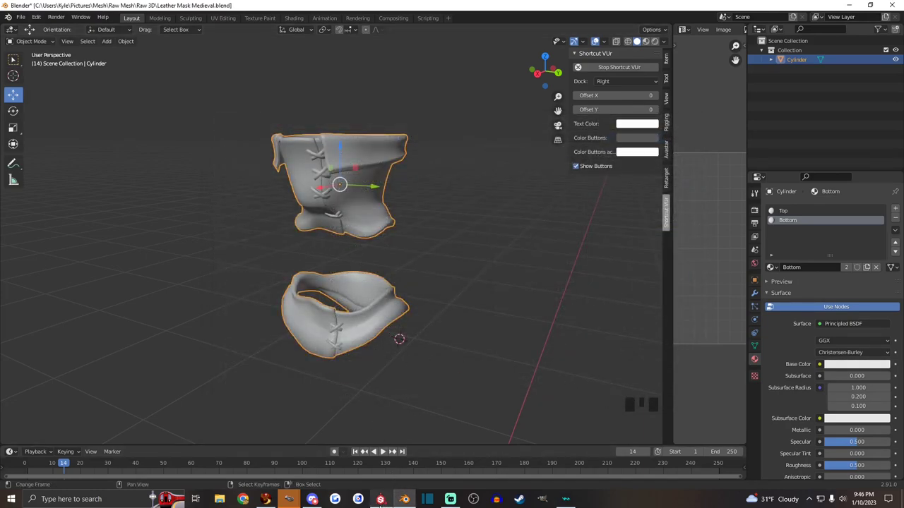
{"action": "left_click", "coordinate": [379, 499]}
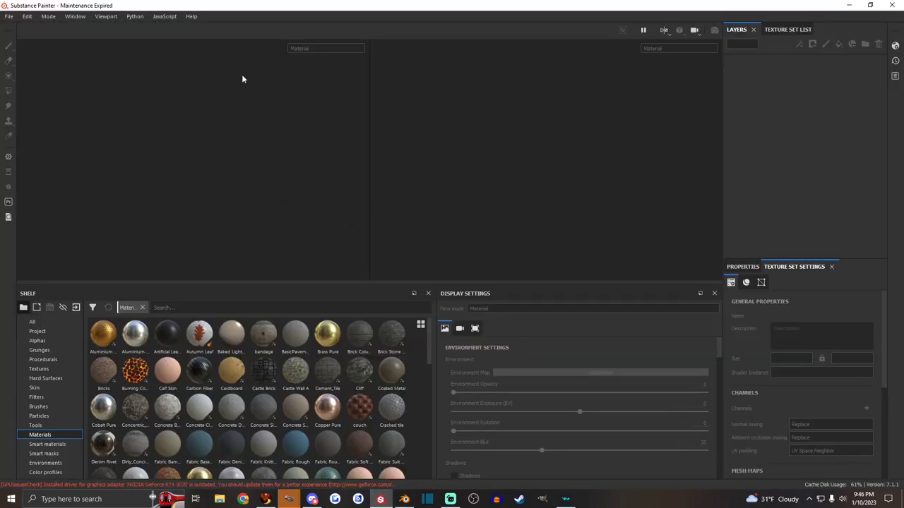
Create a new project from Leather Mask Medieval.fbx in the FBX Mesh folder, keeping the default project settings
{"action": "left_click", "coordinate": [9, 17]}
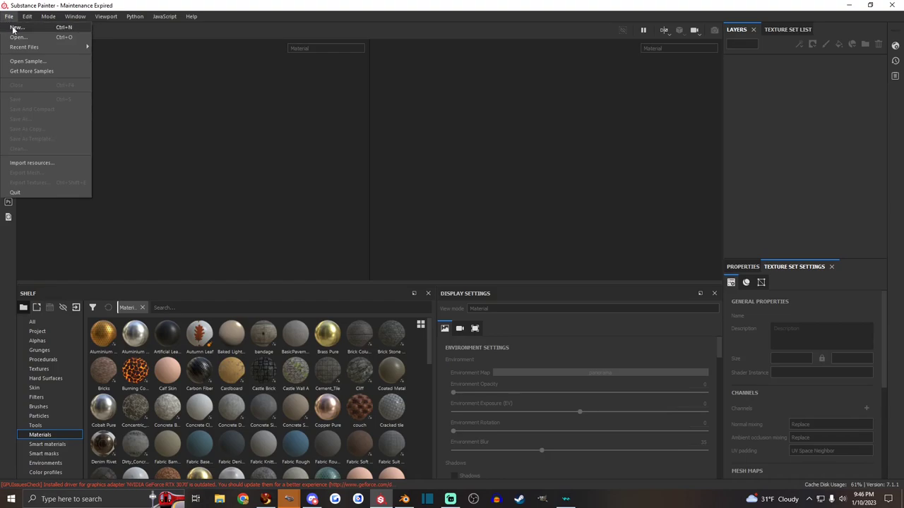
{"action": "left_click", "coordinate": [14, 27]}
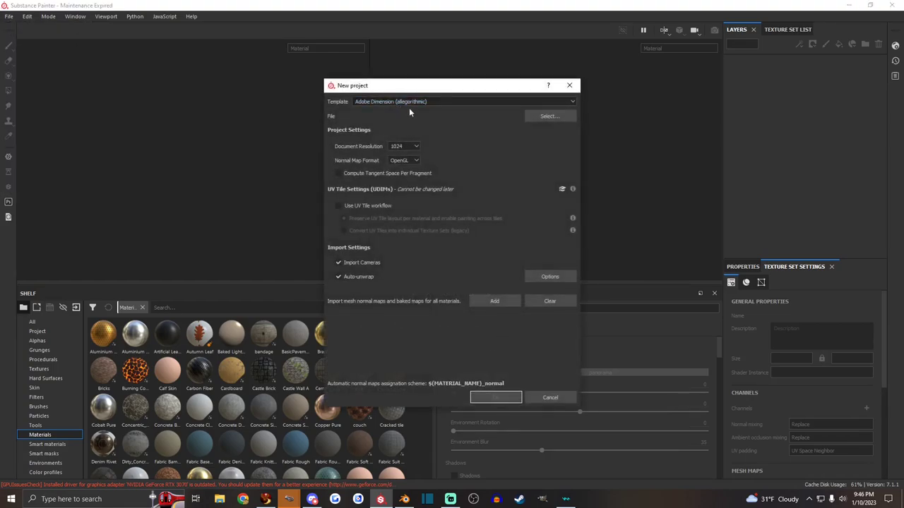
{"action": "left_click", "coordinate": [548, 115]}
{"action": "left_click", "coordinate": [611, 185]}
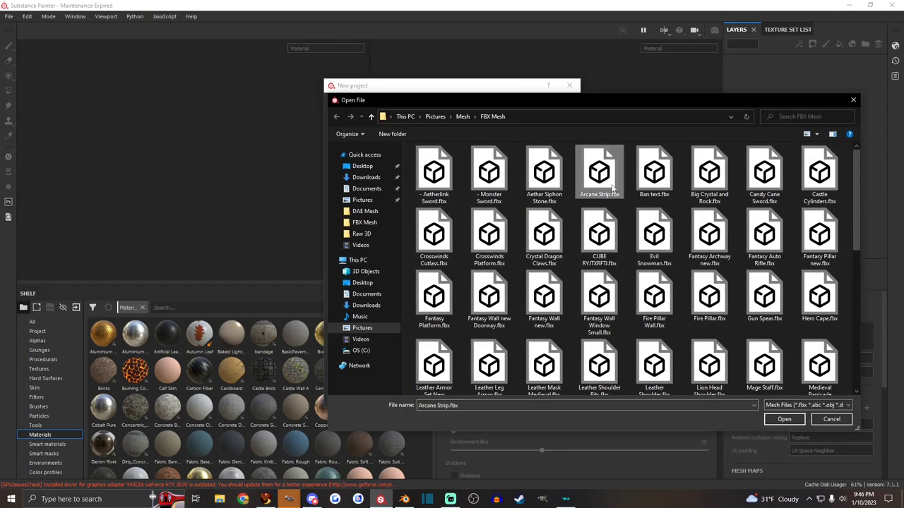
{"action": "key", "text": "l"}
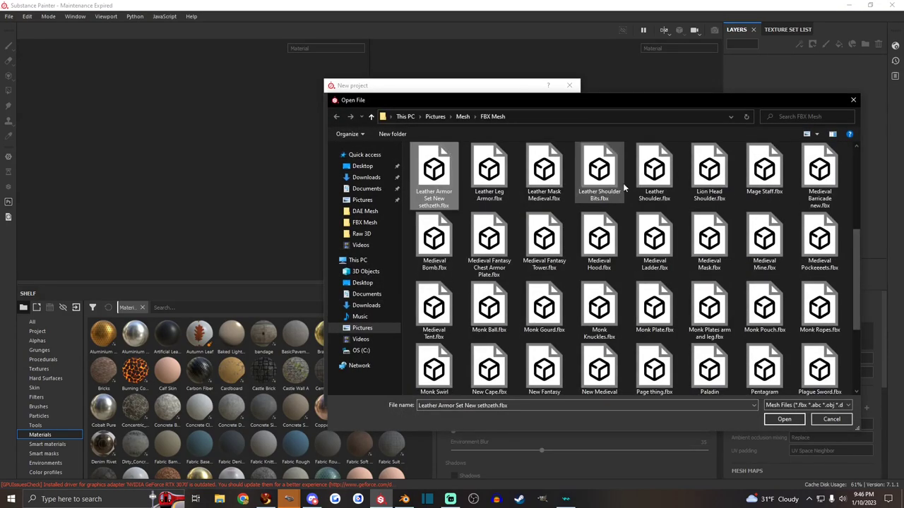
{"action": "left_click", "coordinate": [555, 184]}
{"action": "left_click", "coordinate": [790, 419]}
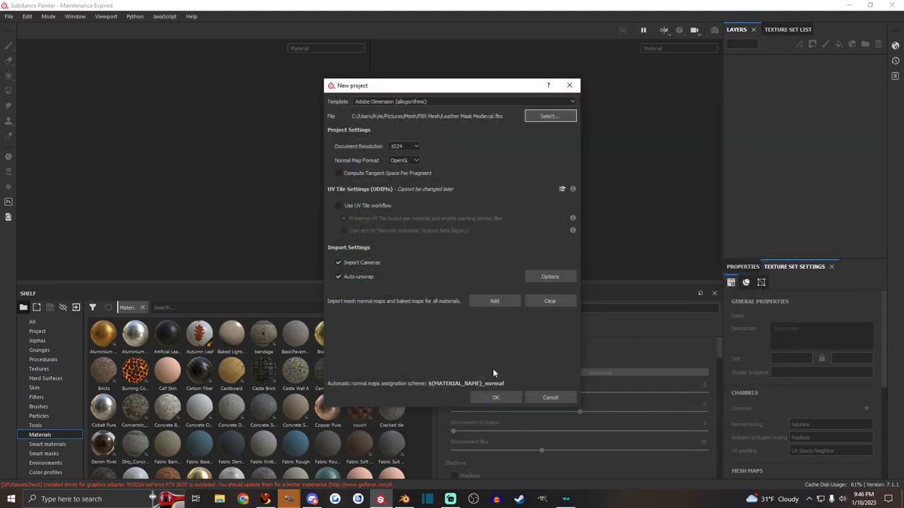
{"action": "left_click", "coordinate": [497, 396]}
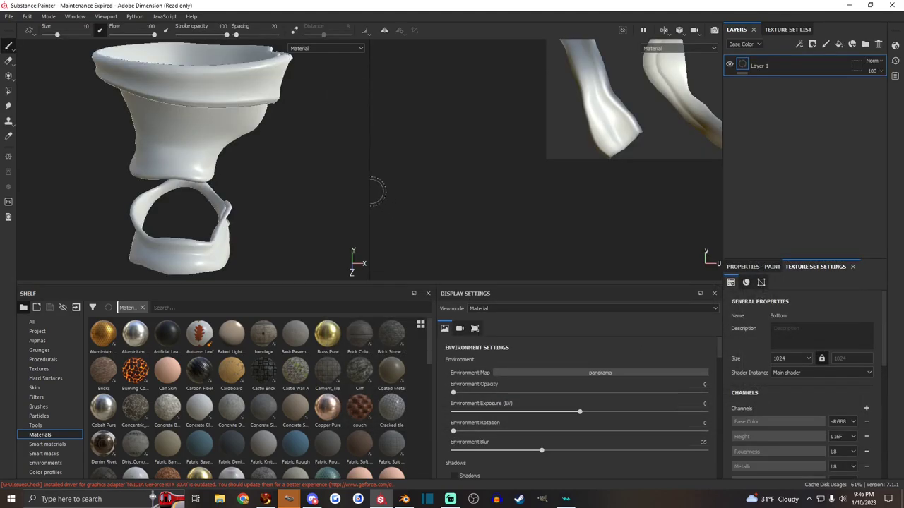
Widen the 3D view and inspect the upper and lower mask pieces from several sides
{"action": "left_click_drag", "start_coordinate": [370, 178], "coordinate": [571, 177]}
{"action": "left_click_drag", "start_coordinate": [487, 171], "coordinate": [281, 154], "text": "alt"}
{"action": "scroll", "coordinate": [367, 163], "scroll_direction": "down", "scroll_amount": 2}
{"action": "left_click_drag", "start_coordinate": [379, 163], "coordinate": [283, 110], "text": "alt"}
{"action": "middle_click_drag", "start_coordinate": [341, 257], "coordinate": [346, 108], "text": "alt"}
{"action": "left_click_drag", "start_coordinate": [304, 159], "coordinate": [650, 161], "text": "alt"}
Turn the environment rotation to 23 while checking the stitched sides of both mask pieces
{"action": "right_click_drag", "start_coordinate": [477, 171], "coordinate": [444, 181], "text": "shift"}
{"action": "scroll", "coordinate": [299, 187], "scroll_direction": "down", "scroll_amount": 3}
{"action": "left_click_drag", "start_coordinate": [299, 188], "coordinate": [381, 197], "text": "alt"}
{"action": "right_click_drag", "start_coordinate": [381, 197], "coordinate": [350, 202], "text": "shift"}
{"action": "left_click_drag", "start_coordinate": [350, 202], "coordinate": [445, 192], "text": "alt"}
{"action": "middle_click_drag", "start_coordinate": [277, 187], "coordinate": [336, 176], "text": "alt"}
{"action": "right_click_drag", "start_coordinate": [435, 196], "coordinate": [417, 198], "text": "shift"}
{"action": "mouse_move", "coordinate": [384, 198]}
{"action": "left_mouse_down", "text": "alt"}
{"action": "mouse_move", "coordinate": [414, 200]}
{"action": "mouse_move", "coordinate": [397, 195]}
{"action": "left_mouse_up", "text": "alt"}
{"action": "scroll", "coordinate": [410, 199], "scroll_direction": "down", "scroll_amount": 2}
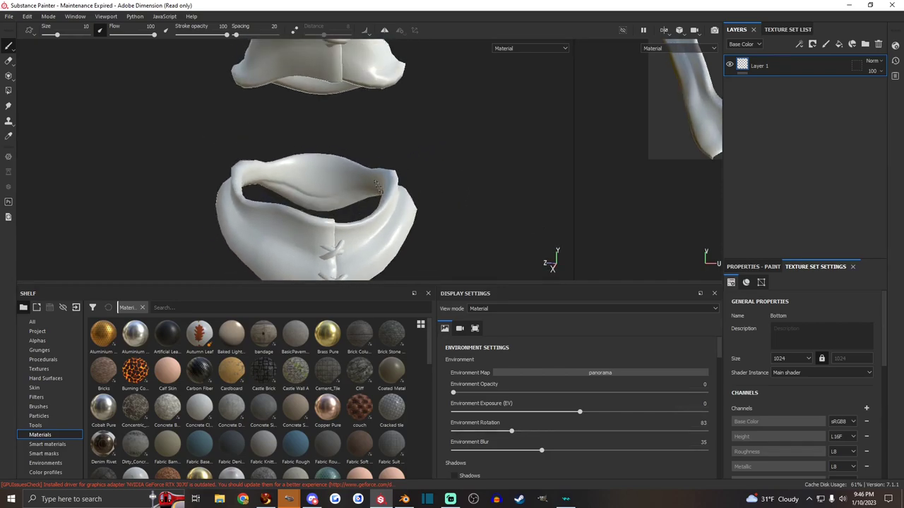
{"action": "left_click_drag", "start_coordinate": [377, 187], "coordinate": [378, 122], "text": "alt"}
{"action": "right_click_drag", "start_coordinate": [378, 122], "coordinate": [421, 134], "text": "shift"}
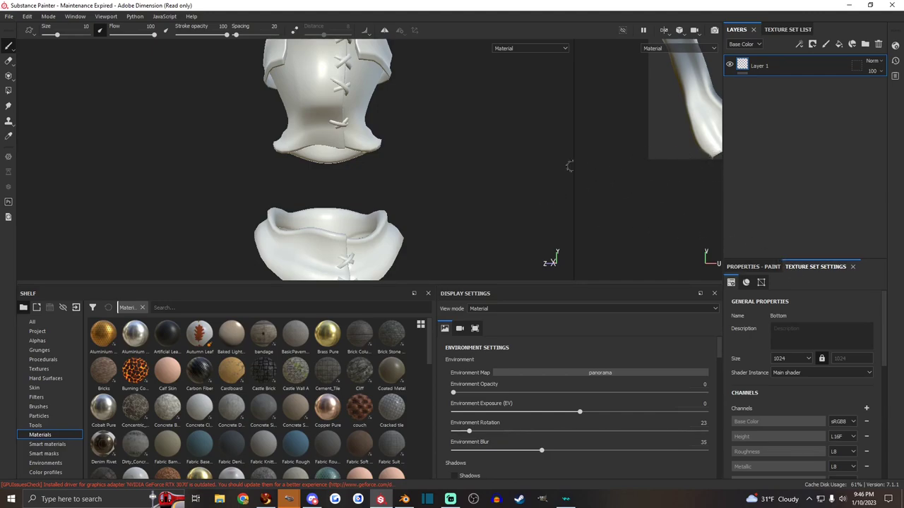
{"action": "left_click_drag", "start_coordinate": [526, 168], "coordinate": [402, 175], "text": "alt"}
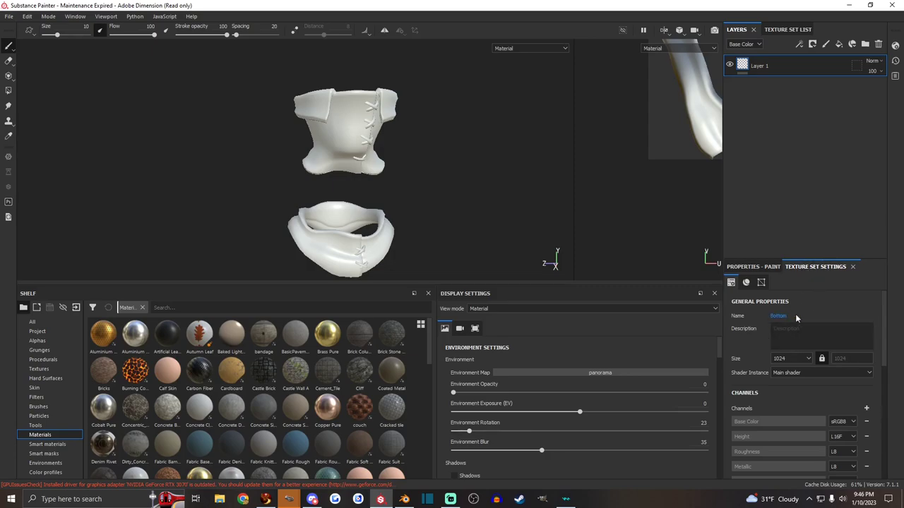
Bake the mesh maps for both texture sets with ID and Average Normals disabled and antialiasing at Subsampling 8x8
{"action": "scroll", "coordinate": [780, 325], "scroll_direction": "down", "scroll_amount": 4}
{"action": "scroll", "coordinate": [780, 332], "scroll_direction": "down", "scroll_amount": 3}
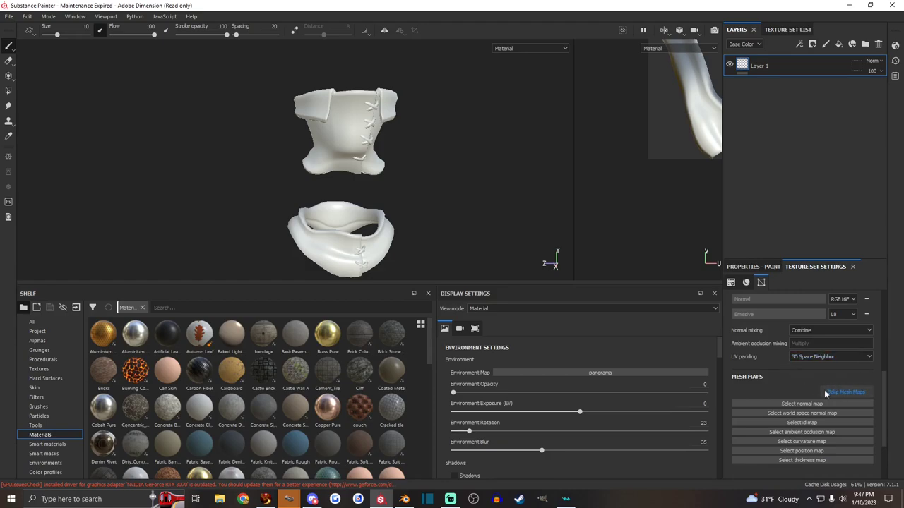
{"action": "scroll", "coordinate": [794, 381], "scroll_direction": "down", "scroll_amount": 3}
{"action": "scroll", "coordinate": [805, 380], "scroll_direction": "up", "scroll_amount": 3}
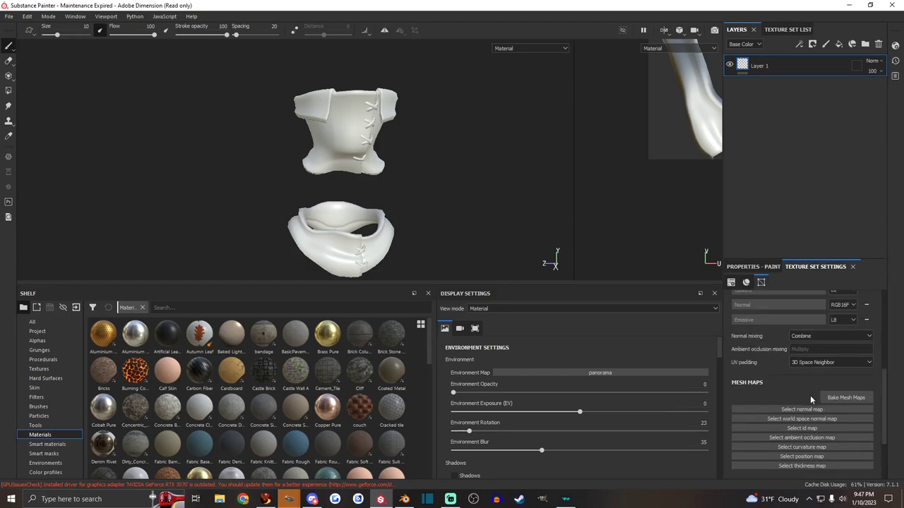
{"action": "left_click", "coordinate": [845, 398]}
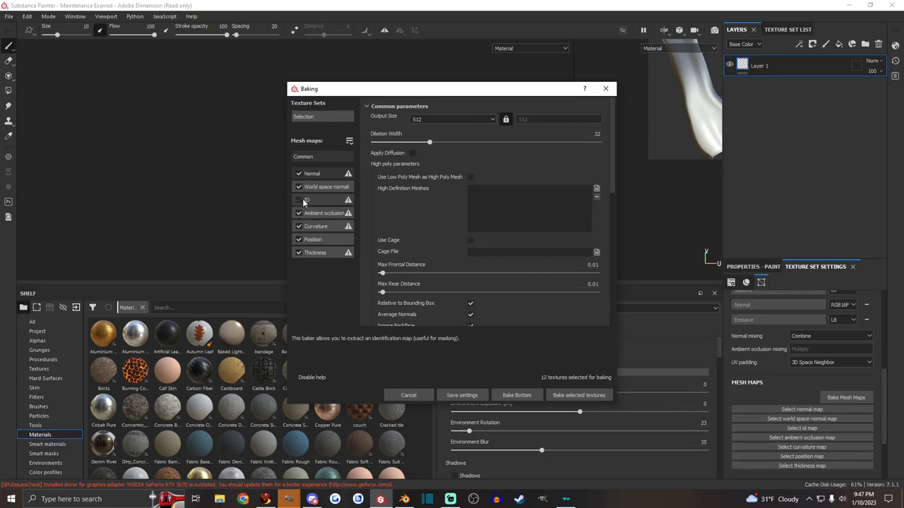
{"action": "scroll", "coordinate": [463, 273], "scroll_direction": "down", "scroll_amount": 1}
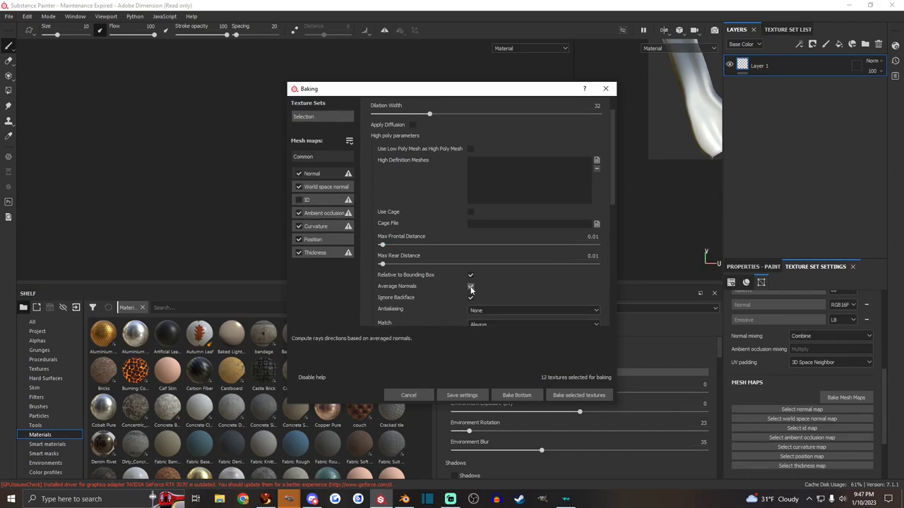
{"action": "left_click", "coordinate": [471, 287]}
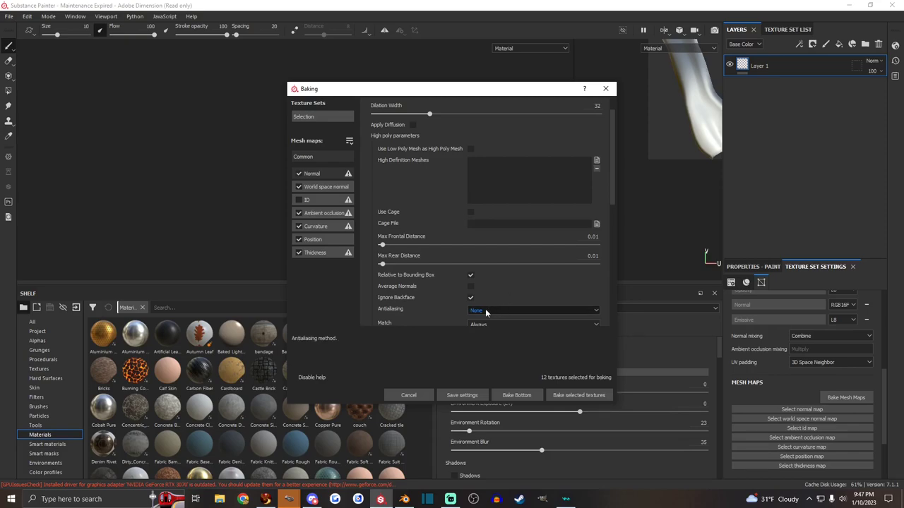
{"action": "left_click", "coordinate": [484, 311]}
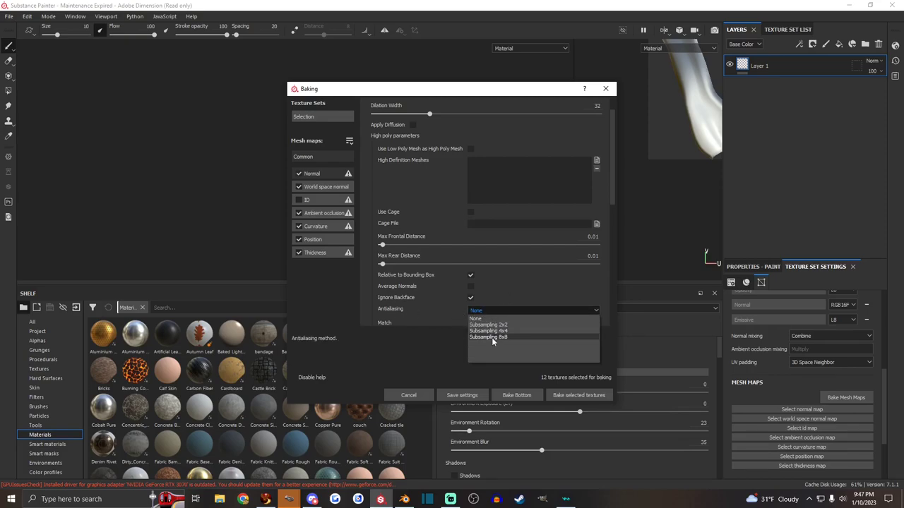
{"action": "left_click", "coordinate": [490, 336]}
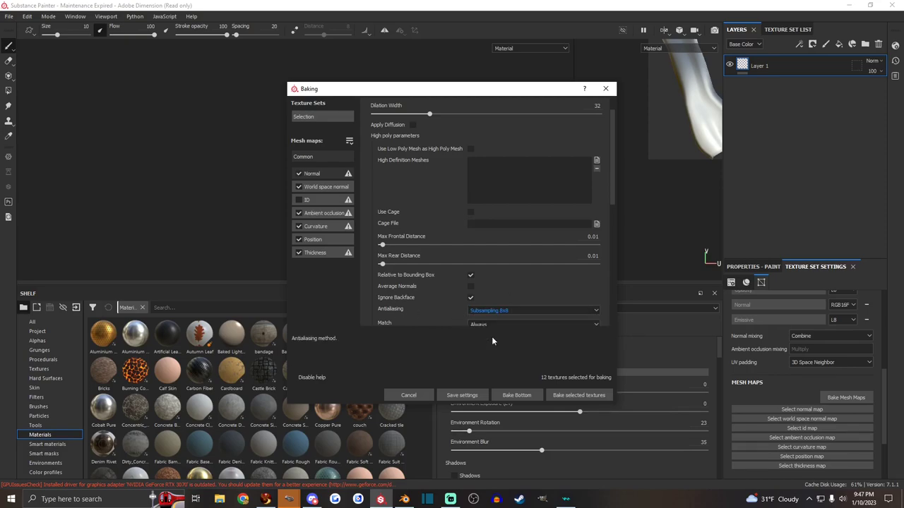
{"action": "left_click", "coordinate": [563, 396]}
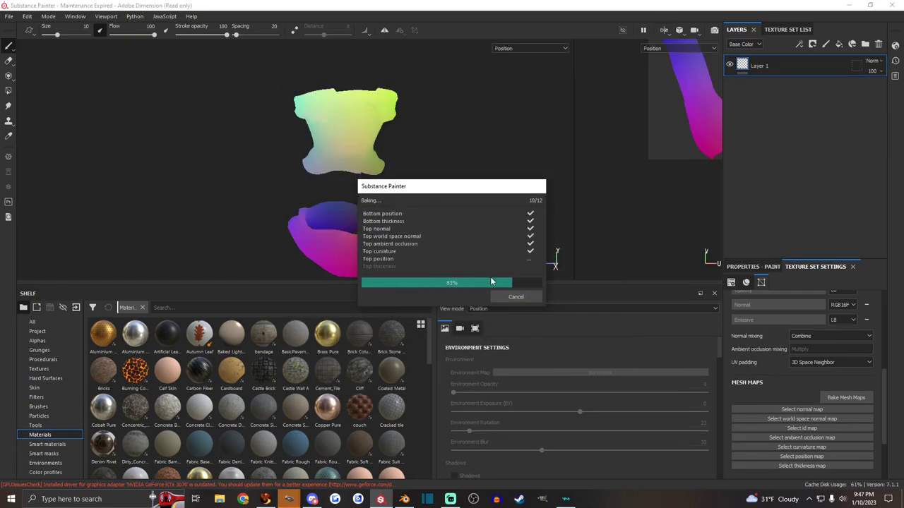
{"action": "left_click", "coordinate": [515, 296]}
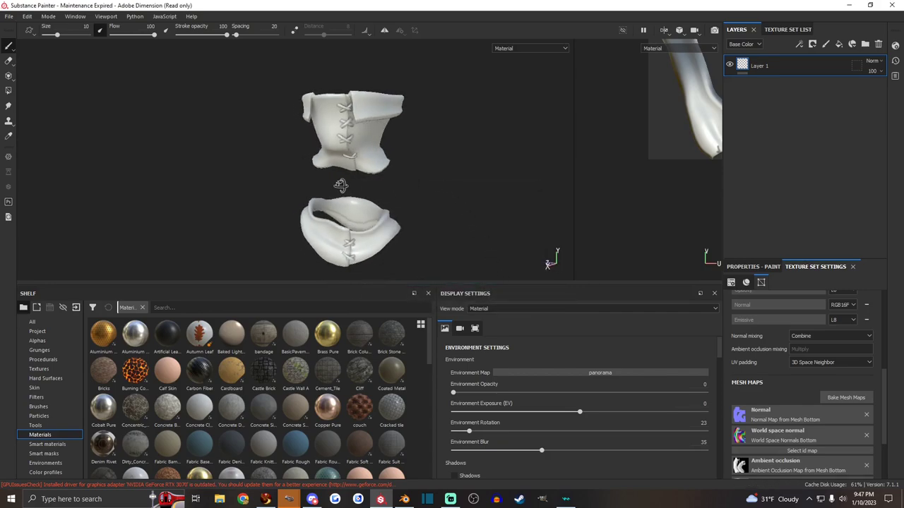
Set the environment map to Panorama_2_sided2
{"action": "mouse_move", "coordinate": [333, 159]}
{"action": "left_mouse_down", "text": "alt"}
{"action": "mouse_move", "coordinate": [334, 133]}
{"action": "mouse_move", "coordinate": [457, 137]}
{"action": "mouse_move", "coordinate": [393, 139]}
{"action": "mouse_move", "coordinate": [381, 146]}
{"action": "mouse_move", "coordinate": [375, 177]}
{"action": "mouse_move", "coordinate": [516, 185]}
{"action": "mouse_move", "coordinate": [469, 144]}
{"action": "mouse_move", "coordinate": [480, 161]}
{"action": "mouse_move", "coordinate": [283, 171]}
{"action": "left_mouse_up", "text": "alt"}
{"action": "scroll", "coordinate": [318, 169], "scroll_direction": "down", "scroll_amount": 2}
{"action": "middle_click_drag", "start_coordinate": [317, 164], "coordinate": [328, 185], "text": "alt"}
{"action": "scroll", "coordinate": [328, 185], "scroll_direction": "down", "scroll_amount": 2}
{"action": "left_click_drag", "start_coordinate": [328, 185], "coordinate": [356, 184], "text": "alt"}
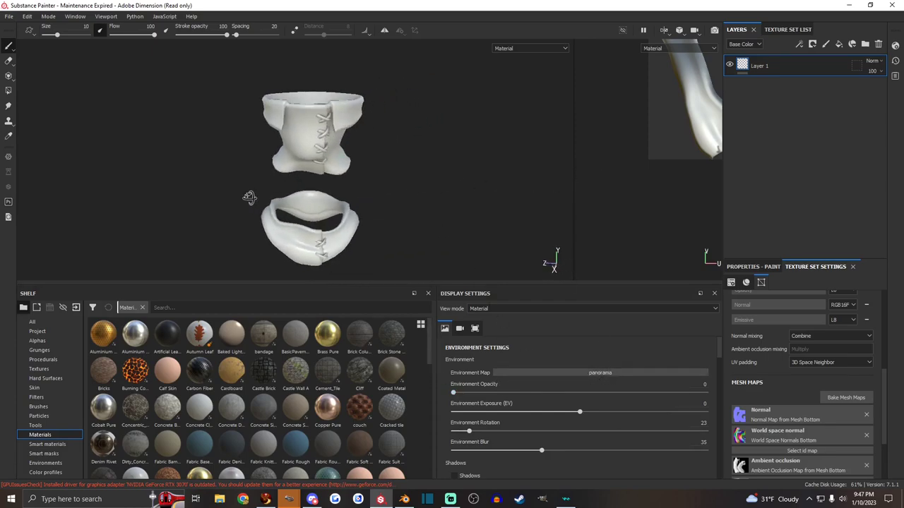
{"action": "left_click", "coordinate": [603, 372]}
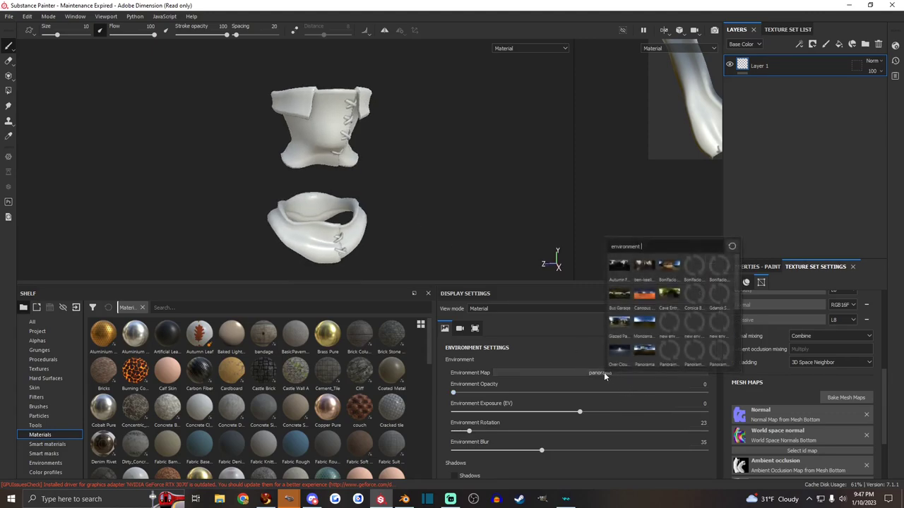
{"action": "scroll", "coordinate": [662, 317], "scroll_direction": "down", "scroll_amount": 3}
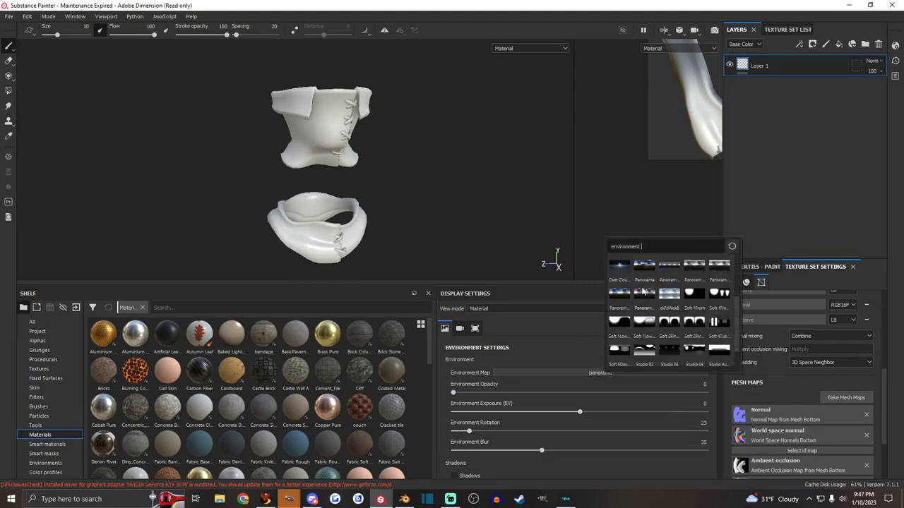
{"action": "left_click", "coordinate": [642, 294]}
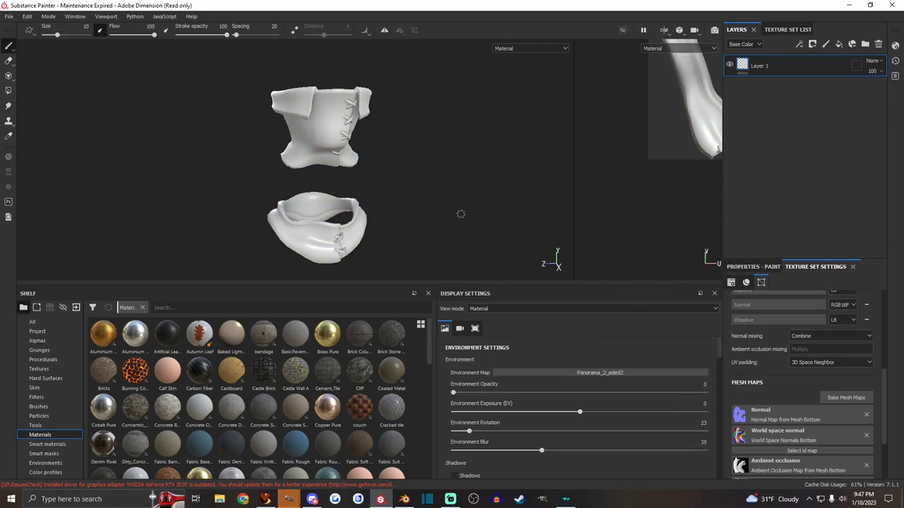
Inspect the mask under the current lighting and widen the 2D view to fit the lower piece's whole UV layout
{"action": "left_click_drag", "start_coordinate": [315, 201], "coordinate": [539, 208], "text": "alt"}
{"action": "left_click_drag", "start_coordinate": [389, 123], "coordinate": [369, 204], "text": "alt"}
{"action": "scroll", "coordinate": [353, 188], "scroll_direction": "up", "scroll_amount": 5}
{"action": "scroll", "coordinate": [360, 185], "scroll_direction": "down", "scroll_amount": 5}
{"action": "middle_click_drag", "start_coordinate": [368, 204], "coordinate": [365, 189], "text": "alt"}
{"action": "scroll", "coordinate": [353, 201], "scroll_direction": "down", "scroll_amount": 1}
{"action": "scroll", "coordinate": [342, 207], "scroll_direction": "up", "scroll_amount": 1}
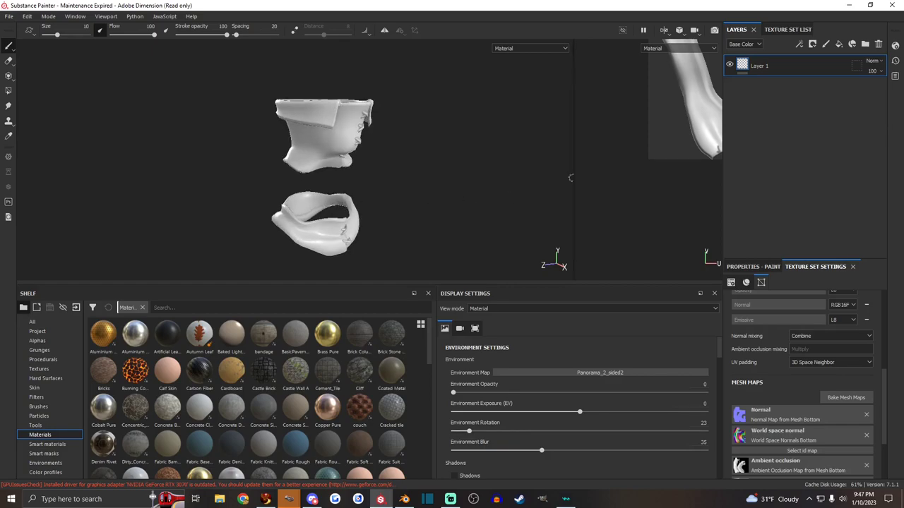
{"action": "left_click_drag", "start_coordinate": [571, 178], "coordinate": [470, 182]}
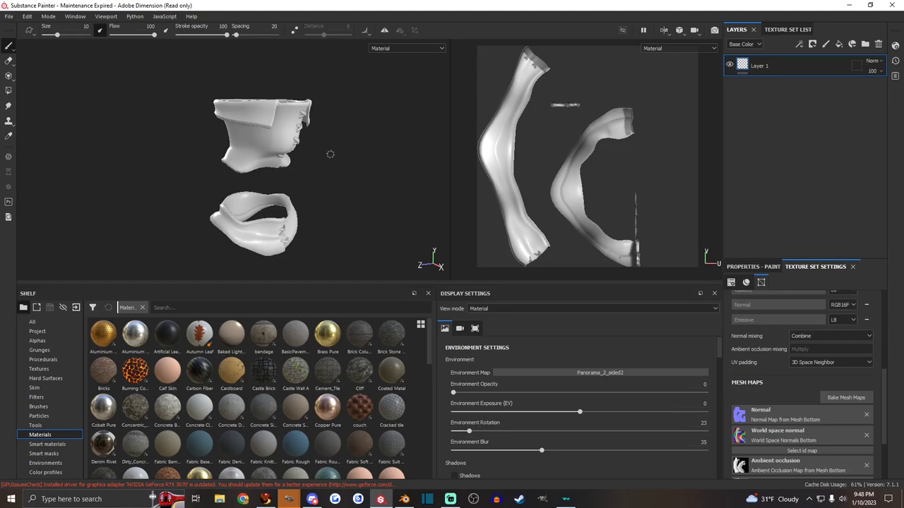
Check the single-channel view modes, keep the view mode at Material, and examine the mask pieces
{"action": "left_click", "coordinate": [495, 308]}
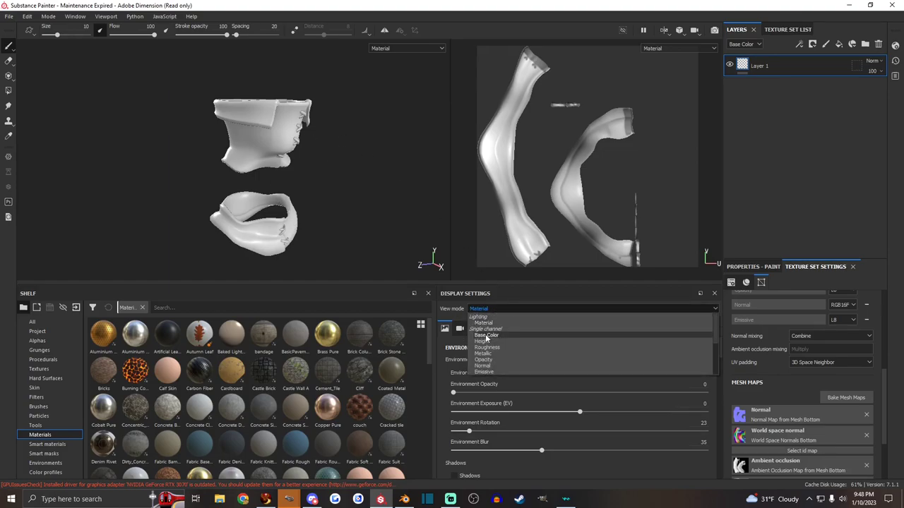
{"action": "left_click", "coordinate": [485, 334]}
{"action": "left_click", "coordinate": [489, 320]}
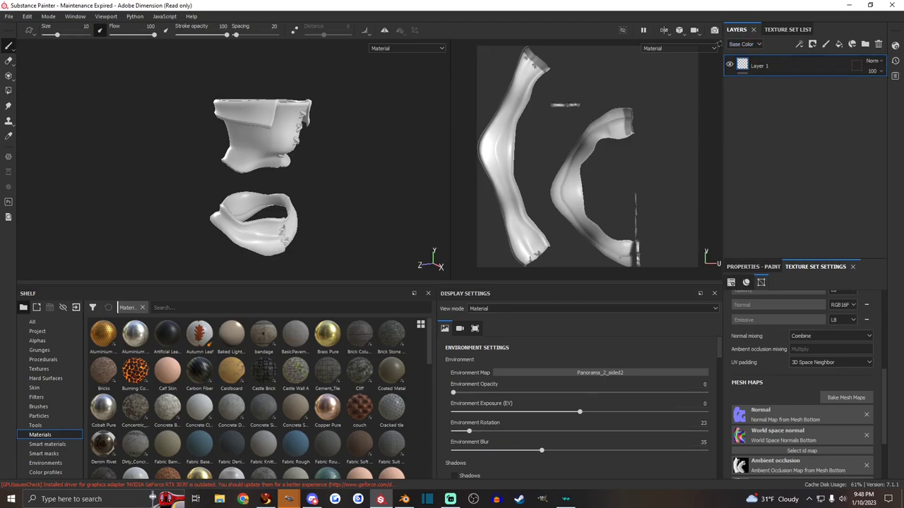
{"action": "left_click_drag", "start_coordinate": [336, 196], "coordinate": [317, 199], "text": "alt"}
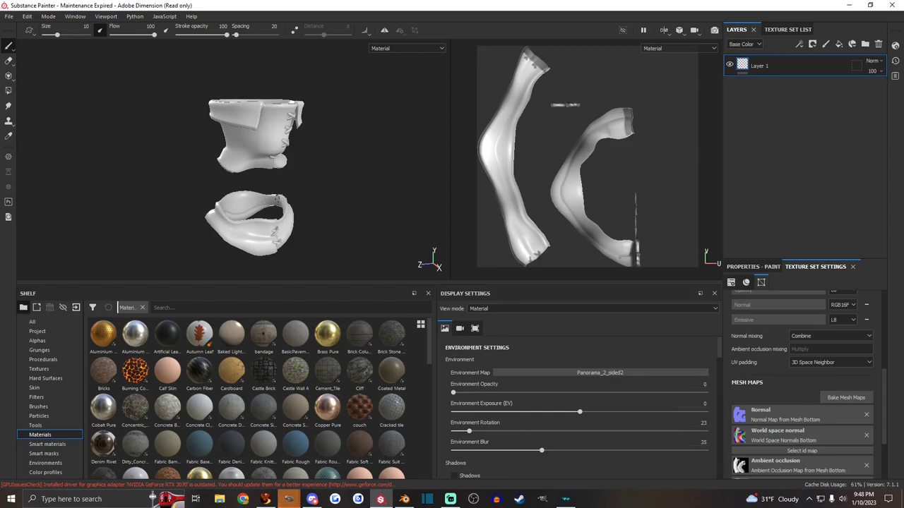
{"action": "mouse_move", "coordinate": [308, 204]}
{"action": "left_mouse_down", "text": "alt"}
{"action": "mouse_move", "coordinate": [419, 208]}
{"action": "mouse_move", "coordinate": [466, 195]}
{"action": "mouse_move", "coordinate": [314, 174]}
{"action": "mouse_move", "coordinate": [290, 206]}
{"action": "left_mouse_up", "text": "alt"}
{"action": "middle_click_drag", "start_coordinate": [254, 197], "coordinate": [266, 196], "text": "alt"}
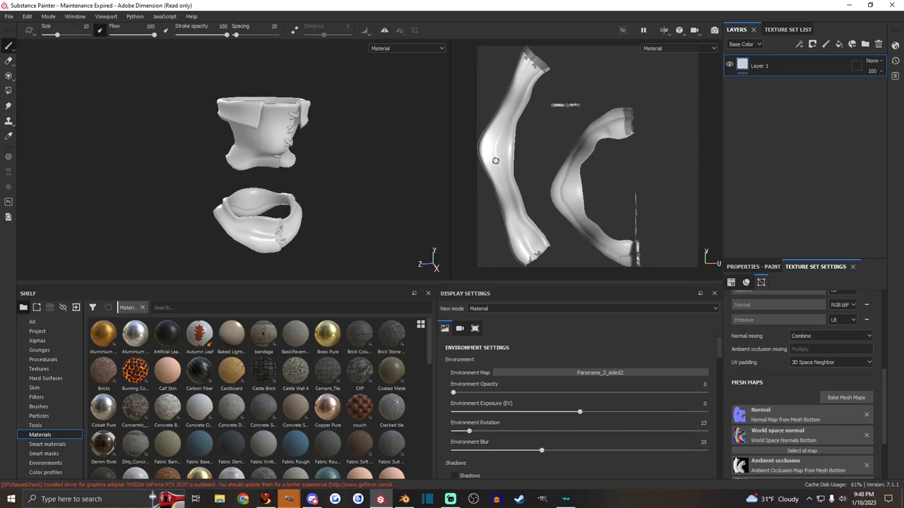
Delete Layer 1 from the Bottom texture set and search the shelf for leather
{"action": "left_click", "coordinate": [767, 73]}
{"action": "key", "text": "Delete"}
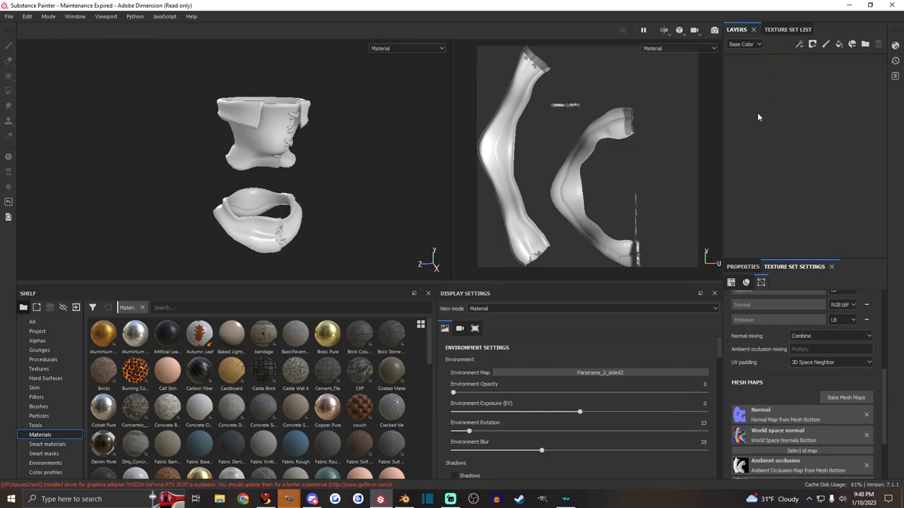
{"action": "left_click", "coordinate": [186, 307]}
{"action": "key", "text": "BackSpace"}
{"action": "type", "text": "leathe"}
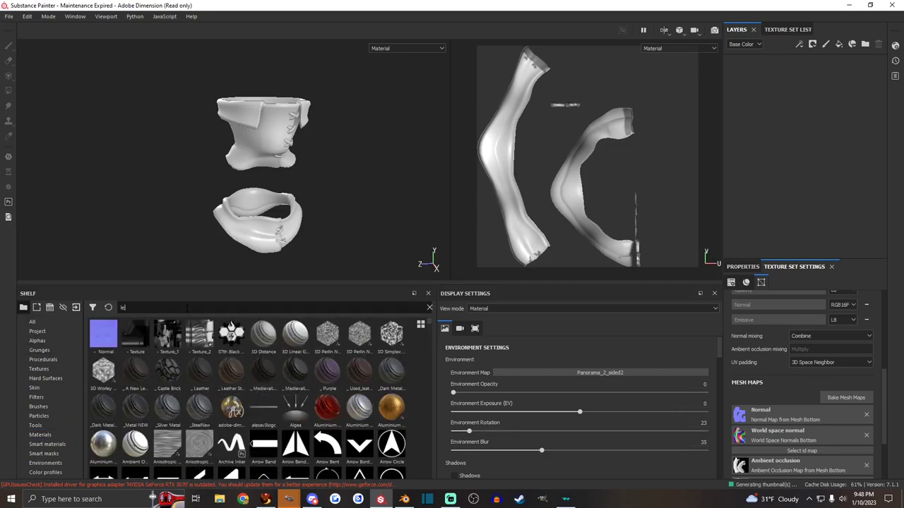
{"action": "key", "text": "BackSpace"}
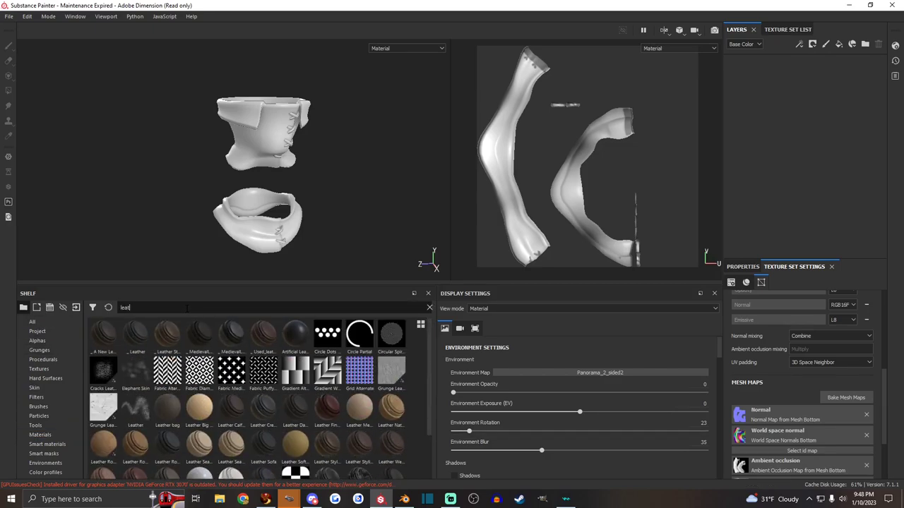
{"action": "type", "text": "her"}
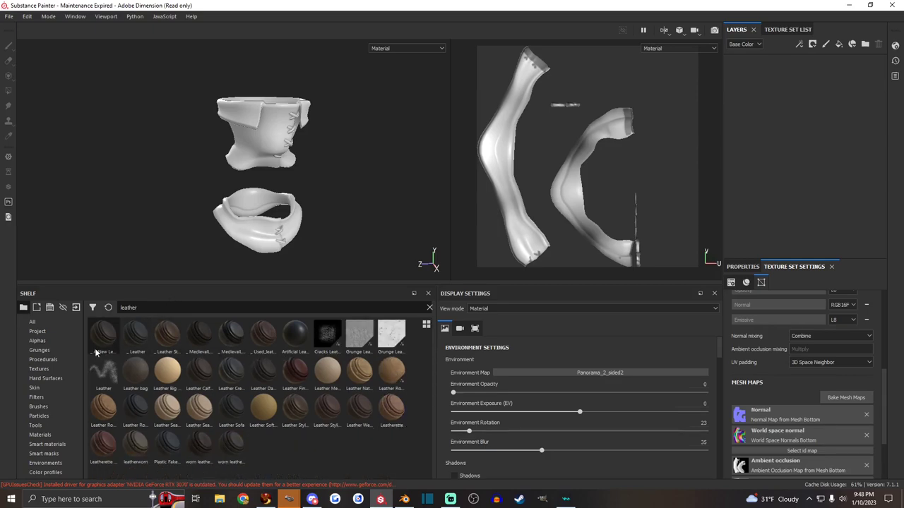
Try the worn leather chest smart material on the lower mask piece and undo it
{"action": "left_click_drag", "start_coordinate": [204, 451], "coordinate": [798, 105]}
{"action": "scroll", "coordinate": [258, 233], "scroll_direction": "up", "scroll_amount": 5}
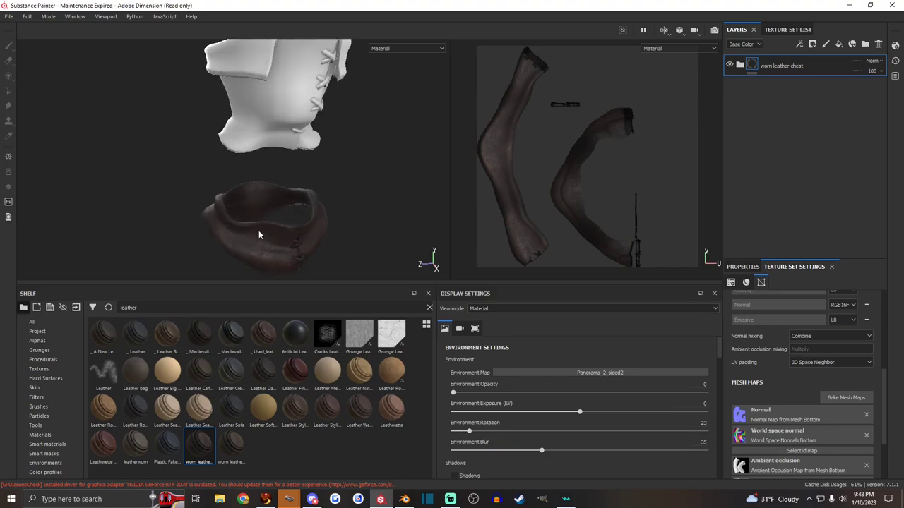
{"action": "left_click_drag", "start_coordinate": [233, 154], "coordinate": [248, 145], "text": "alt"}
{"action": "scroll", "coordinate": [248, 146], "scroll_direction": "down", "scroll_amount": 4}
{"action": "key", "text": "ctrl+z"}
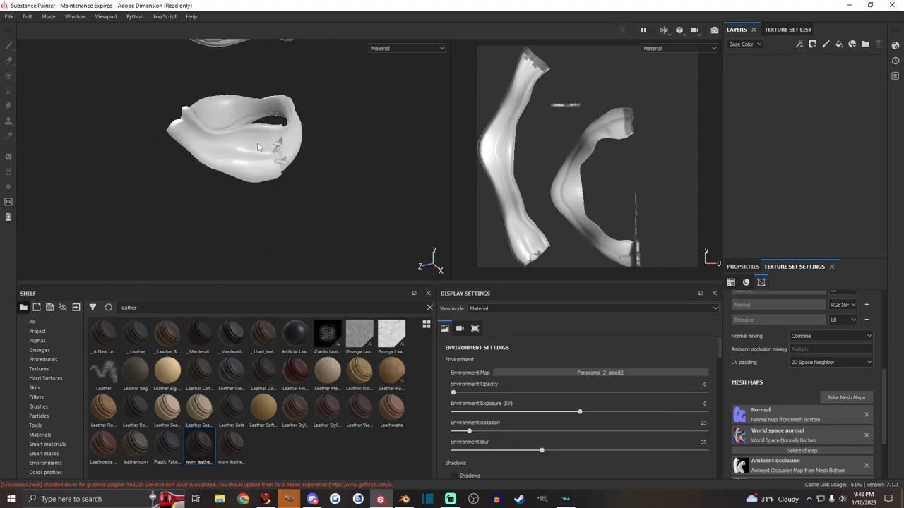
Switch to the Top texture set and delete its default layer
{"action": "middle_click_drag", "start_coordinate": [227, 103], "coordinate": [230, 185], "text": "alt"}
{"action": "left_click_drag", "start_coordinate": [230, 185], "coordinate": [247, 173], "text": "alt"}
{"action": "left_click", "coordinate": [787, 29]}
{"action": "left_click", "coordinate": [759, 66]}
{"action": "left_click", "coordinate": [736, 29]}
{"action": "key", "text": "Delete"}
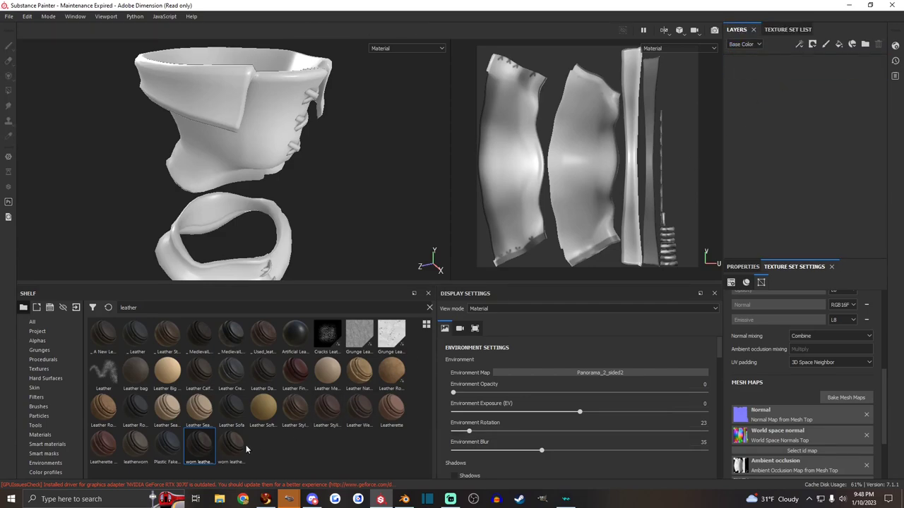
Apply the worn leather chest smart material to the Top texture set and check it on the upper mask piece
{"action": "left_click_drag", "start_coordinate": [240, 138], "coordinate": [207, 115], "text": "alt"}
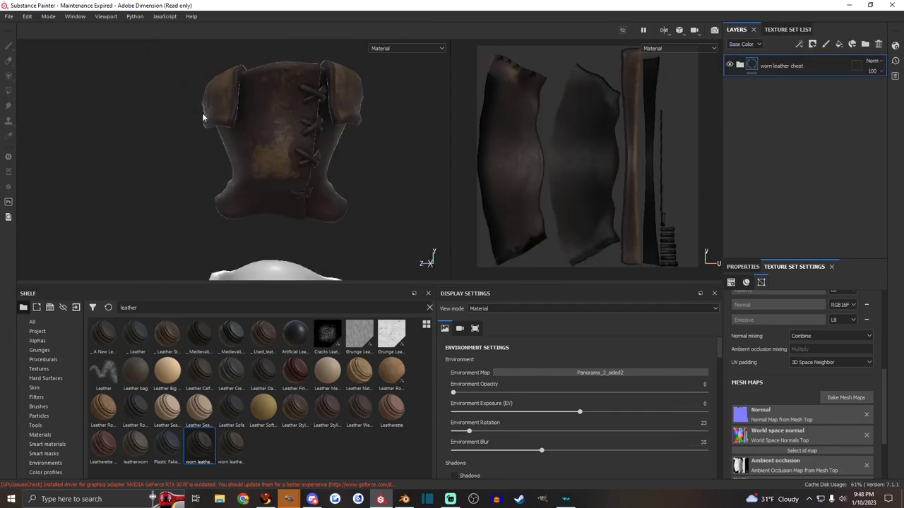
{"action": "left_click_drag", "start_coordinate": [277, 135], "coordinate": [260, 132], "text": "alt"}
{"action": "left_click_drag", "start_coordinate": [204, 133], "coordinate": [300, 204], "text": "alt"}
Examine the worn leather surface on the UV layout and around the upper mask piece
{"action": "scroll", "coordinate": [558, 188], "scroll_direction": "up", "scroll_amount": 4}
{"action": "middle_click_drag", "start_coordinate": [509, 136], "coordinate": [545, 191], "text": "alt"}
{"action": "scroll", "coordinate": [546, 136], "scroll_direction": "up", "scroll_amount": 5}
{"action": "middle_click_drag", "start_coordinate": [505, 101], "coordinate": [534, 170], "text": "alt"}
{"action": "scroll", "coordinate": [541, 134], "scroll_direction": "down", "scroll_amount": 5}
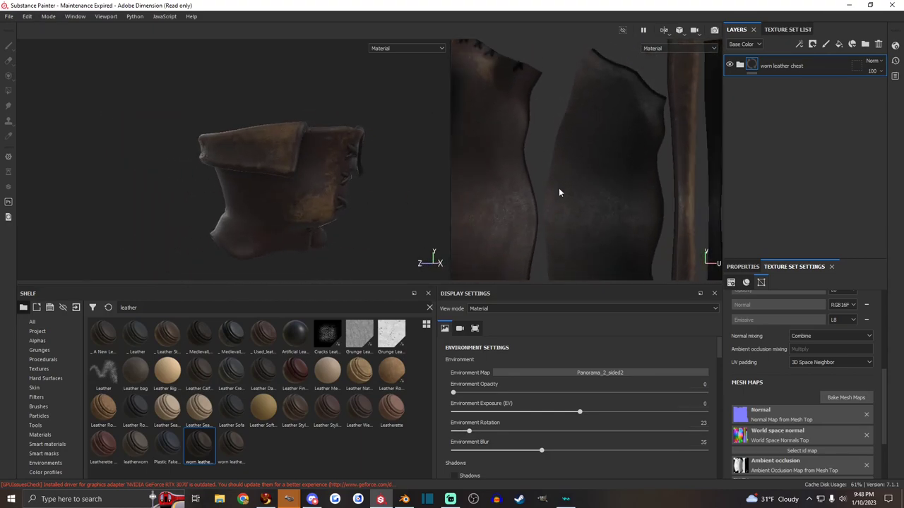
{"action": "scroll", "coordinate": [536, 192], "scroll_direction": "up", "scroll_amount": 2}
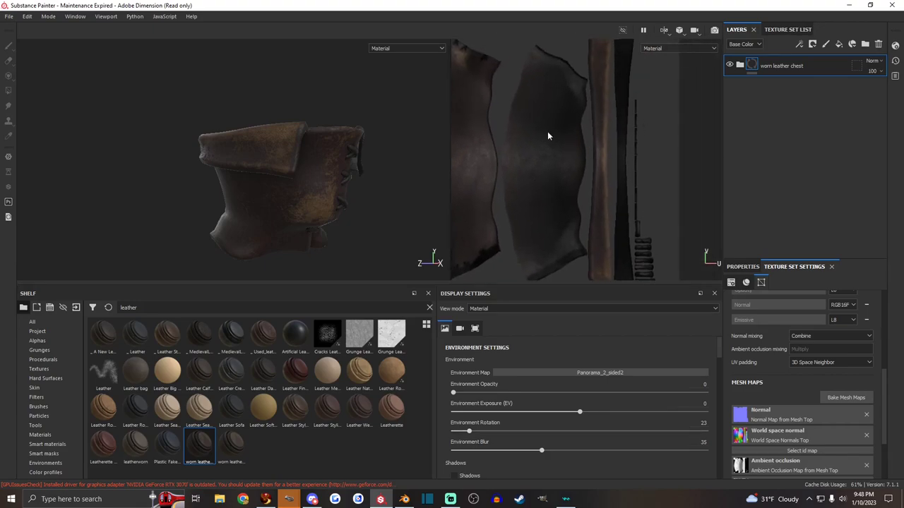
{"action": "left_click_drag", "start_coordinate": [424, 173], "coordinate": [318, 192], "text": "alt"}
{"action": "scroll", "coordinate": [588, 171], "scroll_direction": "down", "scroll_amount": 2}
{"action": "middle_click_drag", "start_coordinate": [569, 171], "coordinate": [577, 151], "text": "alt"}
{"action": "left_click_drag", "start_coordinate": [319, 187], "coordinate": [381, 186], "text": "alt"}
Try changing the colour of the Base Color layer inside the worn leather chest folder, and undo it
{"action": "left_click", "coordinate": [739, 65]}
{"action": "scroll", "coordinate": [777, 176], "scroll_direction": "down", "scroll_amount": 2}
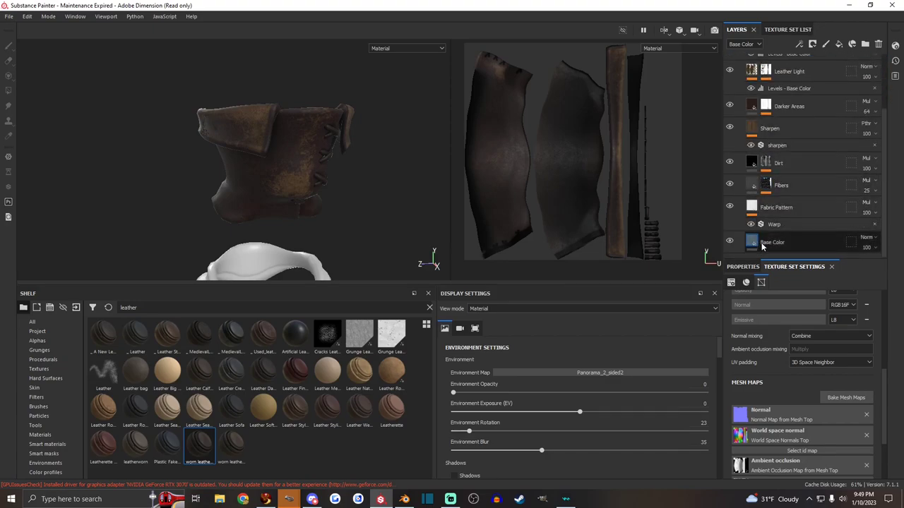
{"action": "left_click", "coordinate": [749, 269]}
{"action": "scroll", "coordinate": [791, 359], "scroll_direction": "down", "scroll_amount": 5}
{"action": "left_click", "coordinate": [818, 380]}
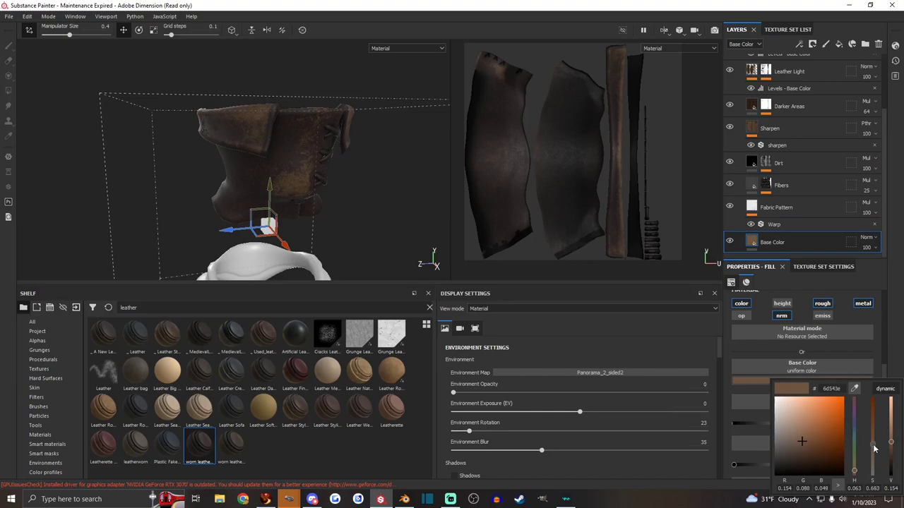
{"action": "left_click_drag", "start_coordinate": [874, 449], "coordinate": [890, 438]}
{"action": "key", "text": "ctrl+z"}
{"action": "key", "text": "ctrl+z"}
{"action": "key", "text": "ctrl+z"}
Add a black mask to the worn leather chest folder
{"action": "left_click_drag", "start_coordinate": [353, 154], "coordinate": [323, 184], "text": "alt"}
{"action": "scroll", "coordinate": [342, 189], "scroll_direction": "up", "scroll_amount": 3}
{"action": "left_click", "coordinate": [796, 66]}
{"action": "right_click", "coordinate": [800, 67]}
{"action": "left_click", "coordinate": [802, 84]}
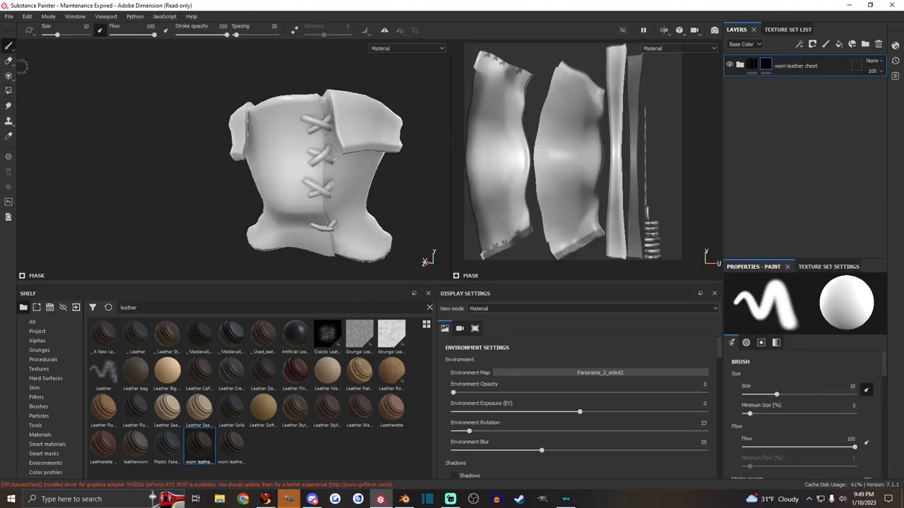
Reveal the worn leather on the upper piece's leather panels with UV chunk polygon fill, leaving the laces unmasked
{"action": "left_click", "coordinate": [8, 91]}
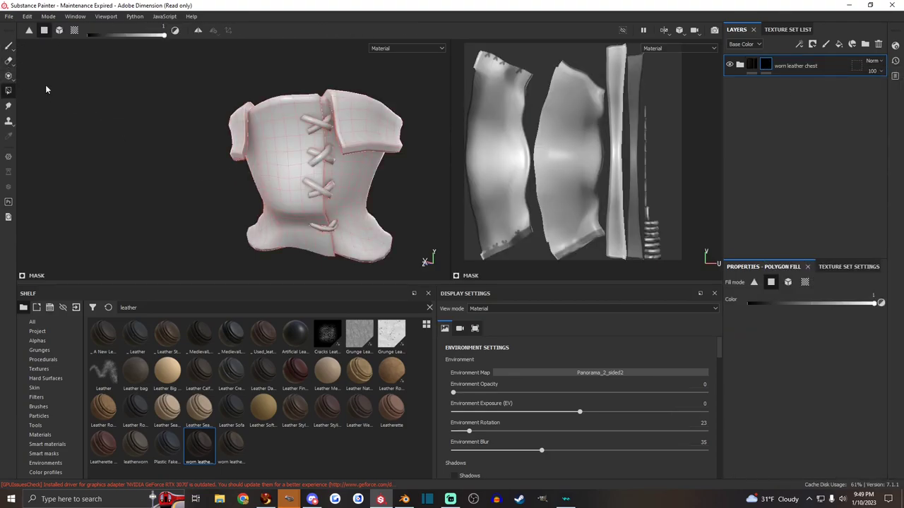
{"action": "left_click", "coordinate": [804, 281]}
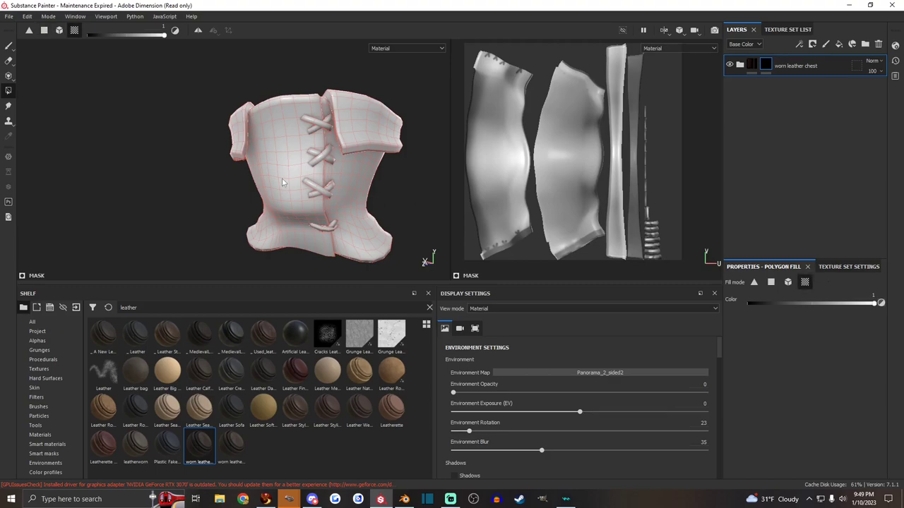
{"action": "middle_click_drag", "start_coordinate": [278, 177], "coordinate": [274, 153], "text": "alt"}
{"action": "scroll", "coordinate": [274, 153], "scroll_direction": "down", "scroll_amount": 2}
{"action": "left_click_drag", "start_coordinate": [210, 77], "coordinate": [288, 103]}
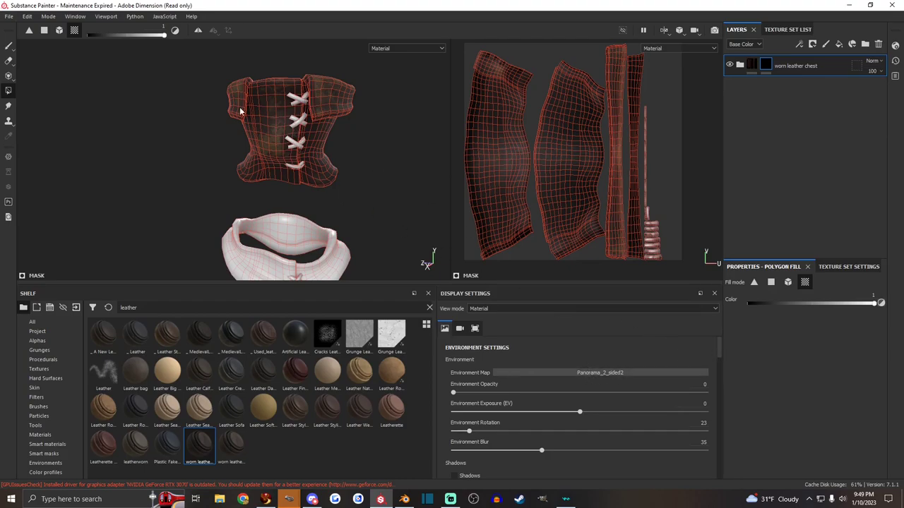
{"action": "scroll", "coordinate": [294, 128], "scroll_direction": "up", "scroll_amount": 5}
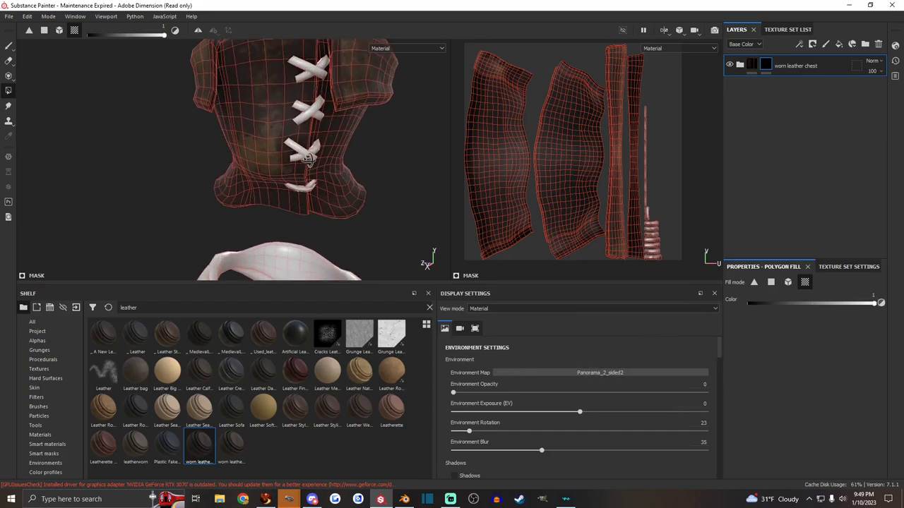
{"action": "scroll", "coordinate": [304, 143], "scroll_direction": "down", "scroll_amount": 2}
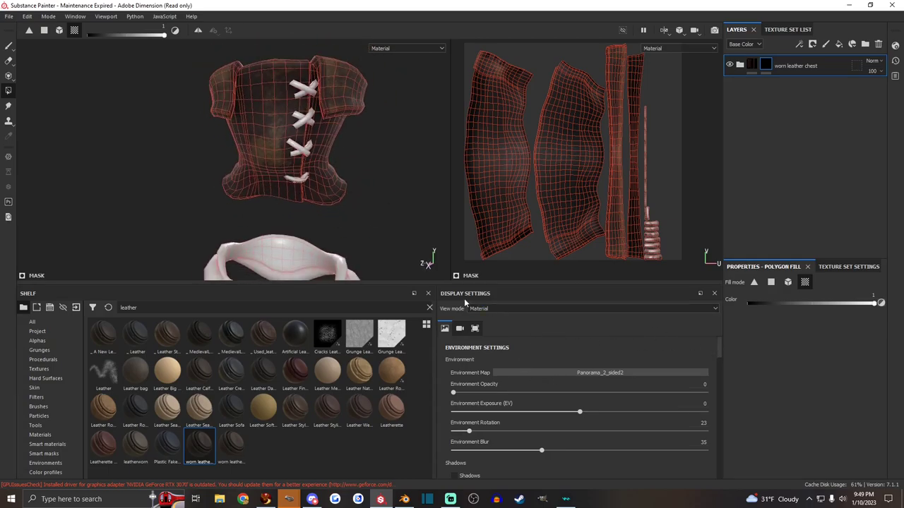
Set the mesh wireframe opacity to 0
{"action": "left_click_drag", "start_coordinate": [718, 350], "coordinate": [727, 466]}
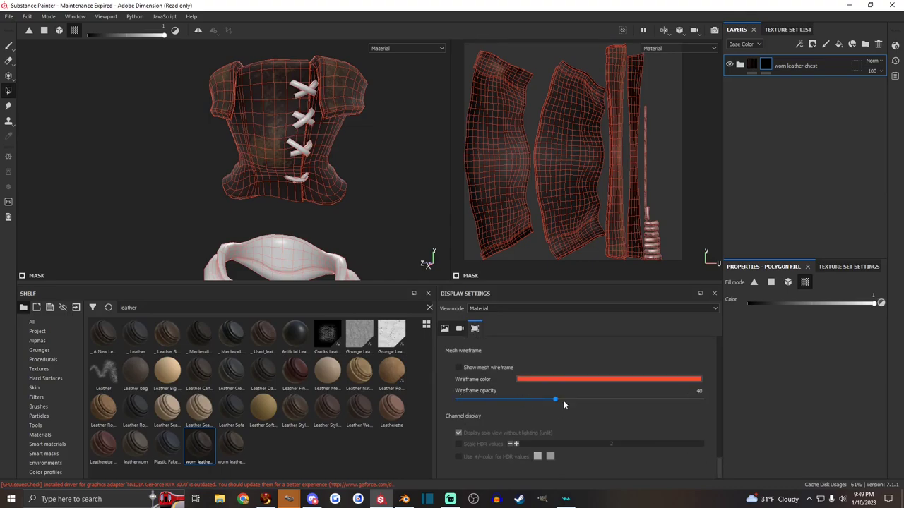
{"action": "left_click_drag", "start_coordinate": [545, 400], "coordinate": [457, 401]}
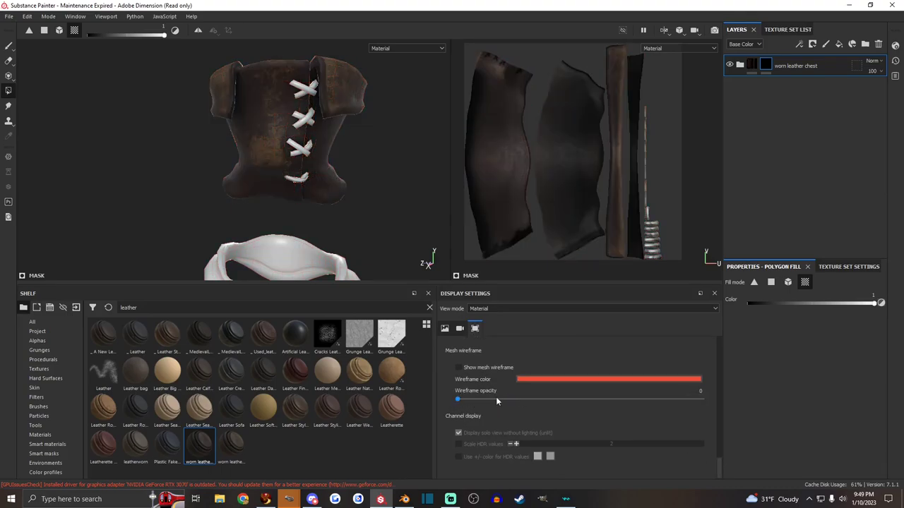
{"action": "left_click_drag", "start_coordinate": [289, 191], "coordinate": [319, 183], "text": "alt"}
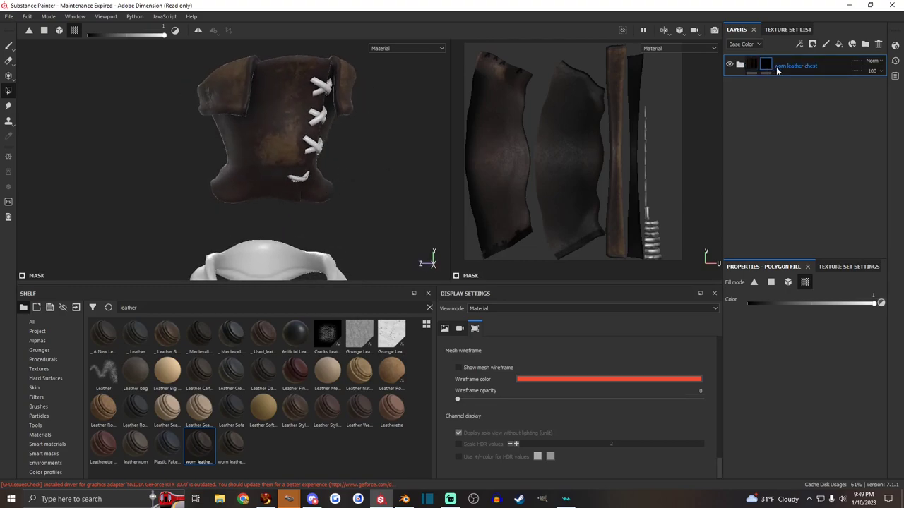
Search the whole shelf for fabric and add Fabric Soft Denim as a layer above worn leather chest
{"action": "left_click", "coordinate": [35, 323]}
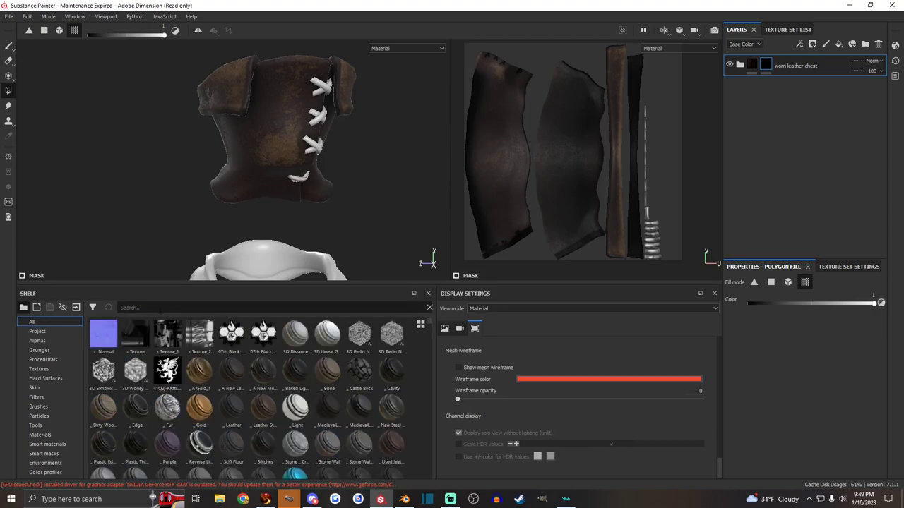
{"action": "left_click", "coordinate": [161, 306]}
{"action": "type", "text": "fabric"}
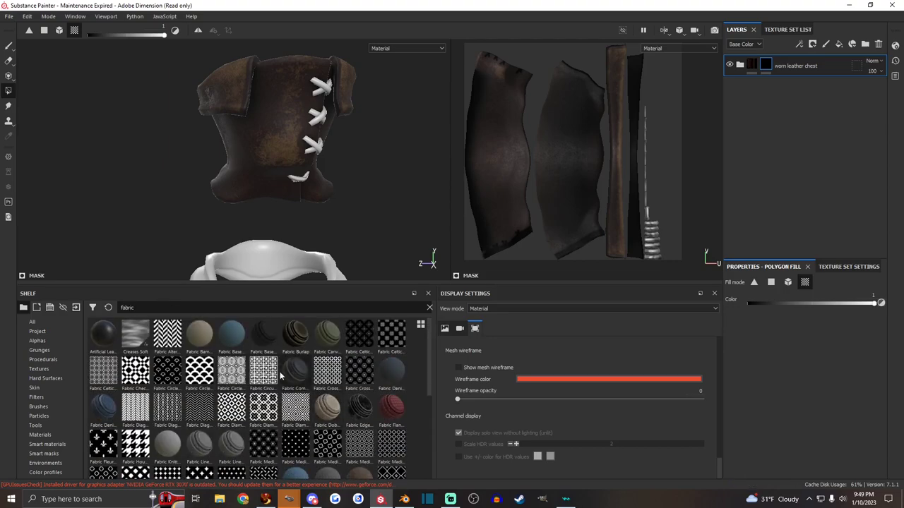
{"action": "scroll", "coordinate": [221, 444], "scroll_direction": "down", "scroll_amount": 3}
{"action": "left_click_drag", "start_coordinate": [359, 364], "coordinate": [794, 63]}
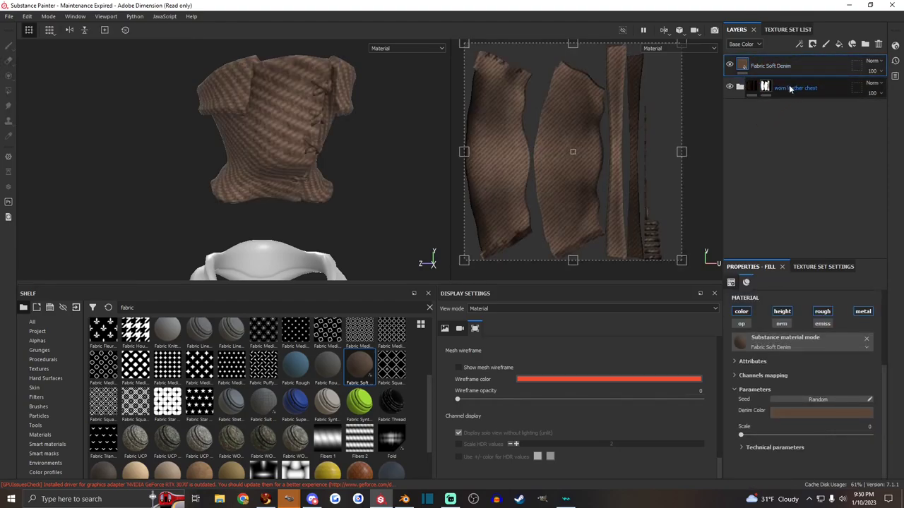
Add a black mask to the Fabric Soft Denim layer
{"action": "right_click", "coordinate": [764, 64]}
{"action": "left_click", "coordinate": [805, 77]}
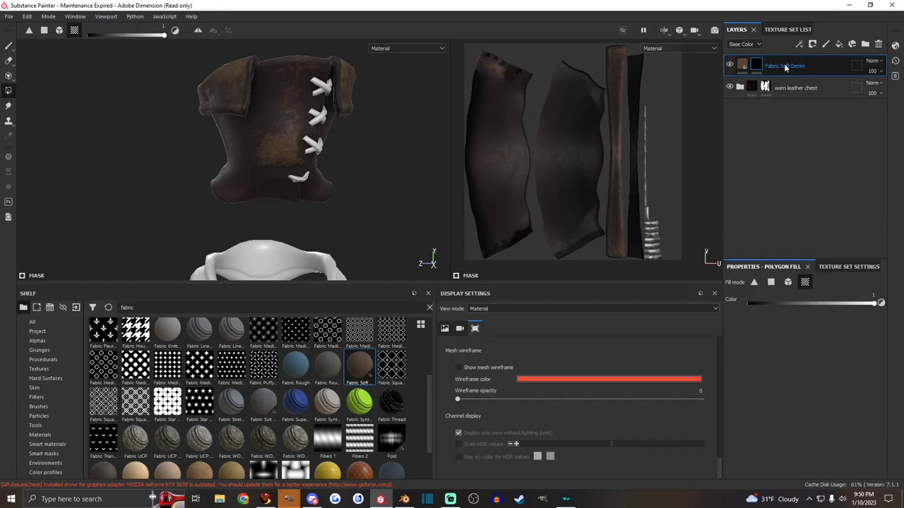
{"action": "right_click", "coordinate": [786, 68]}
{"action": "left_click", "coordinate": [800, 84]}
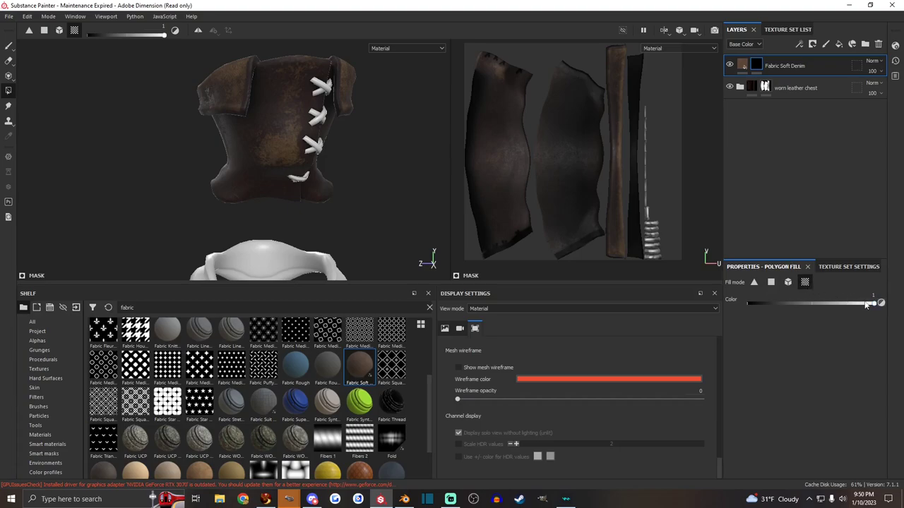
Reveal Fabric Soft Denim on the upper piece's crossed laces by polygon-filling each strand in mesh fill mode
{"action": "left_click", "coordinate": [787, 282]}
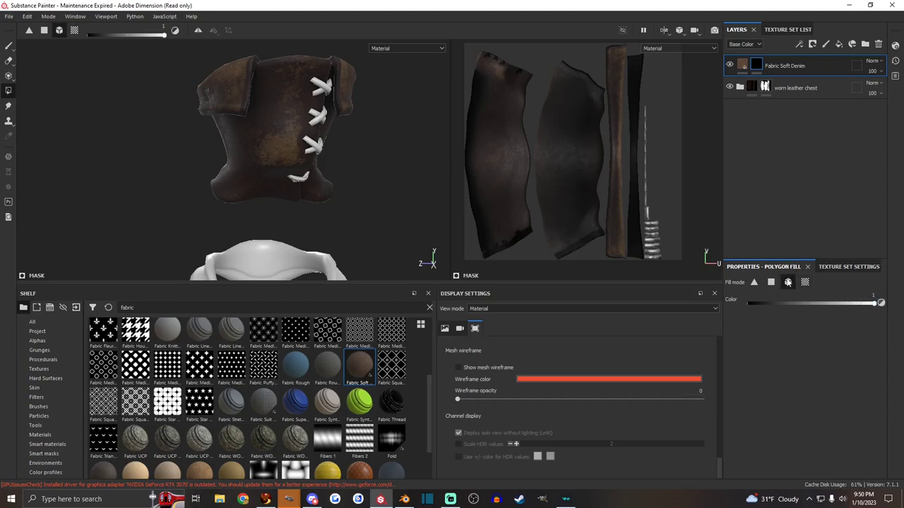
{"action": "scroll", "coordinate": [304, 145], "scroll_direction": "up", "scroll_amount": 5}
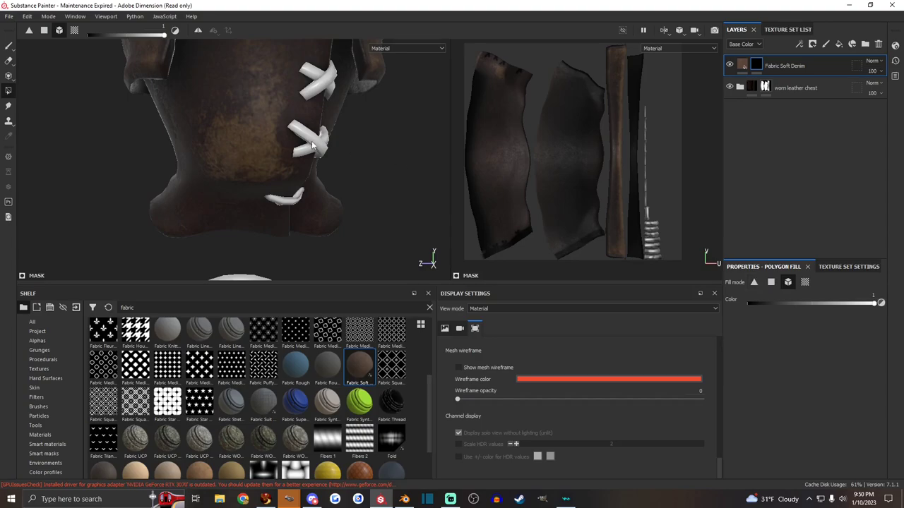
{"action": "left_click", "coordinate": [318, 146]}
{"action": "left_click", "coordinate": [309, 152]}
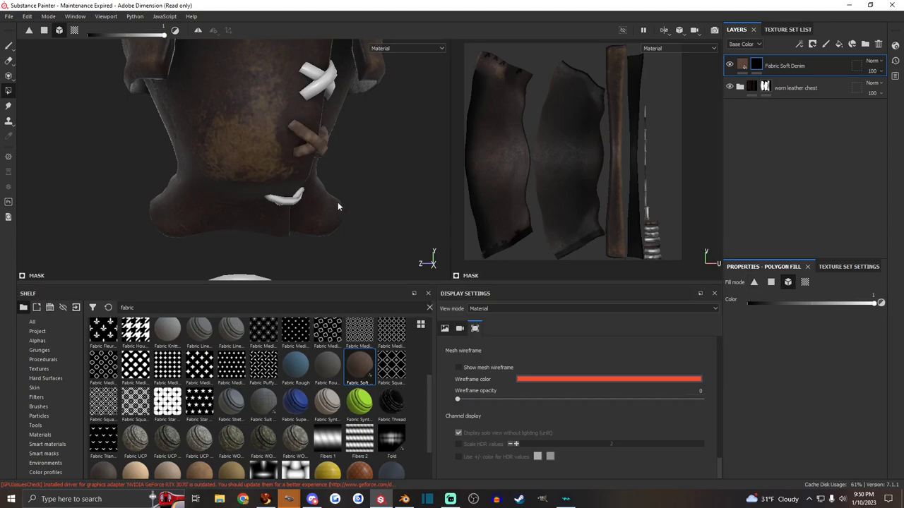
{"action": "left_click_drag", "start_coordinate": [336, 201], "coordinate": [297, 226], "text": "alt"}
{"action": "left_click", "coordinate": [269, 183]}
{"action": "left_click", "coordinate": [281, 176]}
{"action": "left_click_drag", "start_coordinate": [318, 182], "coordinate": [304, 148], "text": "alt"}
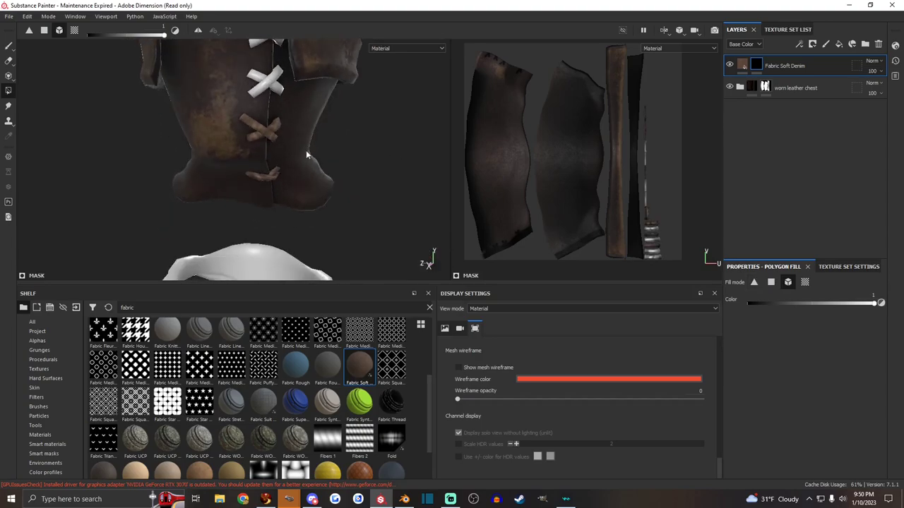
{"action": "left_click", "coordinate": [267, 86]}
{"action": "left_click", "coordinate": [278, 86]}
{"action": "middle_click_drag", "start_coordinate": [307, 79], "coordinate": [277, 156], "text": "alt"}
{"action": "scroll", "coordinate": [261, 170], "scroll_direction": "up", "scroll_amount": 3}
{"action": "left_click", "coordinate": [262, 165]}
{"action": "left_click", "coordinate": [277, 157]}
{"action": "scroll", "coordinate": [290, 202], "scroll_direction": "down", "scroll_amount": 1}
{"action": "mouse_move", "coordinate": [277, 156]}
{"action": "left_mouse_down", "text": "alt"}
{"action": "mouse_move", "coordinate": [353, 151]}
{"action": "mouse_move", "coordinate": [277, 160]}
{"action": "mouse_move", "coordinate": [289, 161]}
{"action": "left_mouse_up", "text": "alt"}
Set the Fabric Soft Denim fill's UV scale to about 5.05 and check the laces
{"action": "left_click", "coordinate": [742, 64]}
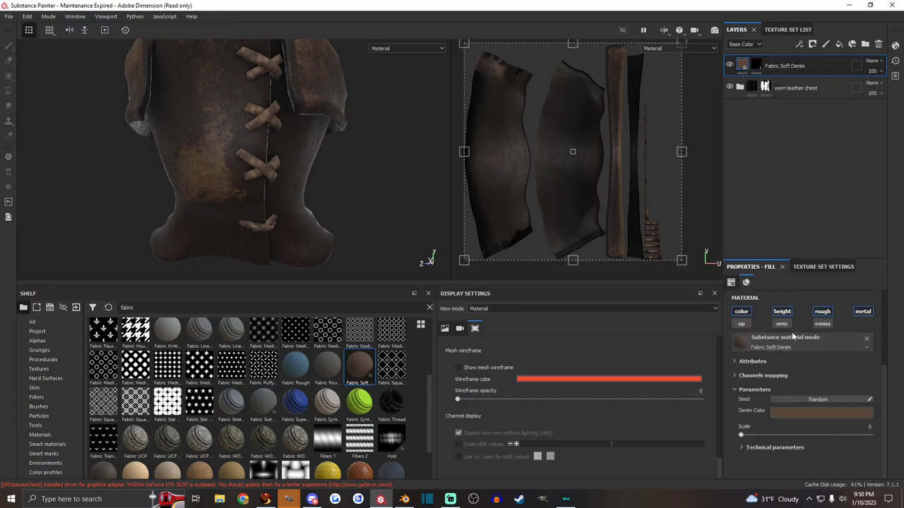
{"action": "scroll", "coordinate": [790, 351], "scroll_direction": "up", "scroll_amount": 1}
{"action": "left_click_drag", "start_coordinate": [789, 367], "coordinate": [833, 365]}
{"action": "left_click_drag", "start_coordinate": [306, 178], "coordinate": [243, 183], "text": "alt"}
{"action": "scroll", "coordinate": [338, 202], "scroll_direction": "down", "scroll_amount": 4}
{"action": "scroll", "coordinate": [260, 181], "scroll_direction": "down", "scroll_amount": 2}
{"action": "middle_click_drag", "start_coordinate": [259, 198], "coordinate": [258, 152], "text": "alt"}
{"action": "scroll", "coordinate": [270, 178], "scroll_direction": "down", "scroll_amount": 2}
Copy the Fabric Soft Denim and worn leather chest layers from the Top texture set into the Bottom texture set
{"action": "left_click", "coordinate": [785, 31]}
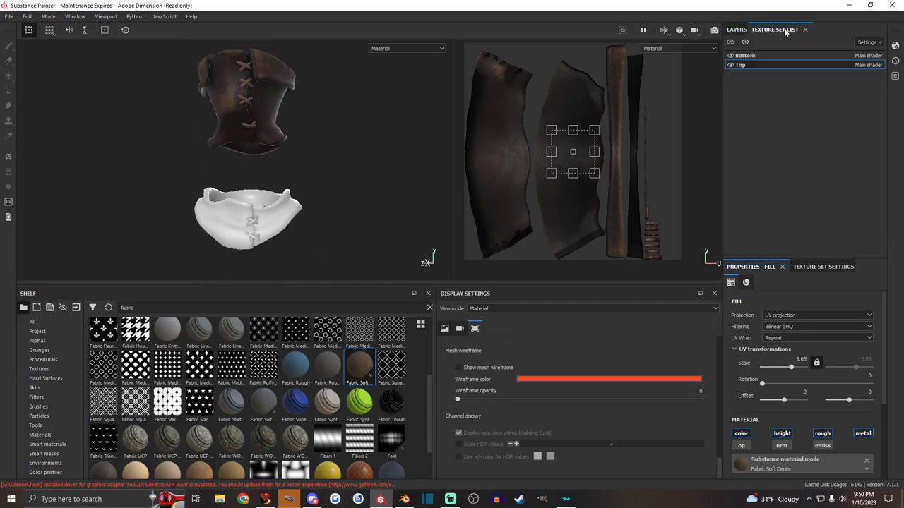
{"action": "left_click", "coordinate": [737, 29]}
{"action": "left_click", "coordinate": [801, 87]}
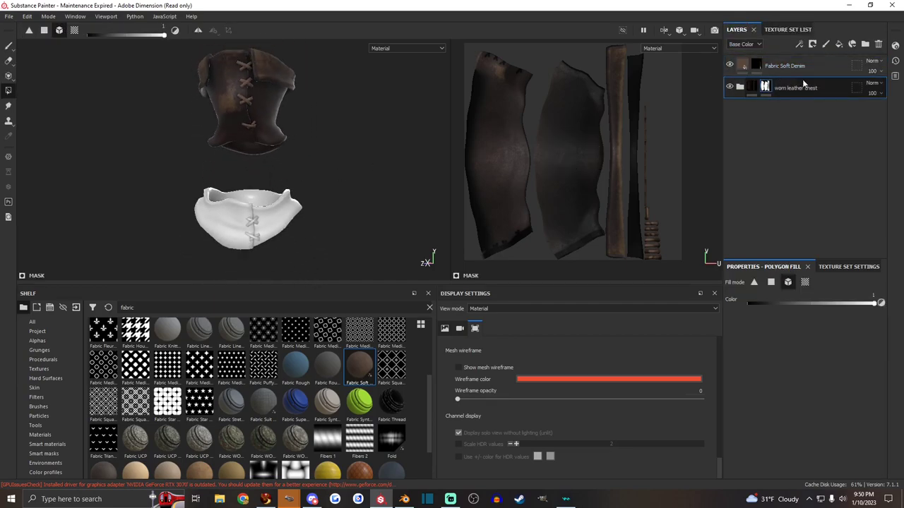
{"action": "left_click", "coordinate": [795, 67], "text": "shift"}
{"action": "key", "text": "Return"}
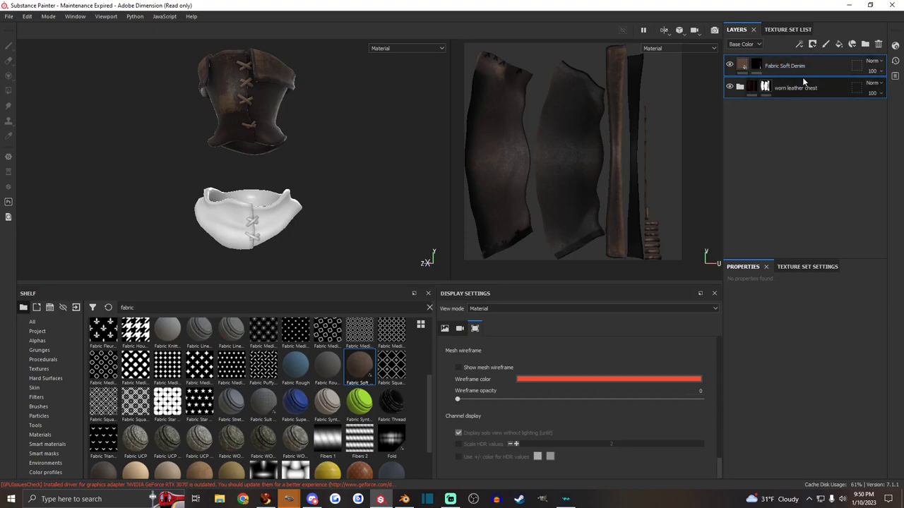
{"action": "left_click", "coordinate": [783, 30]}
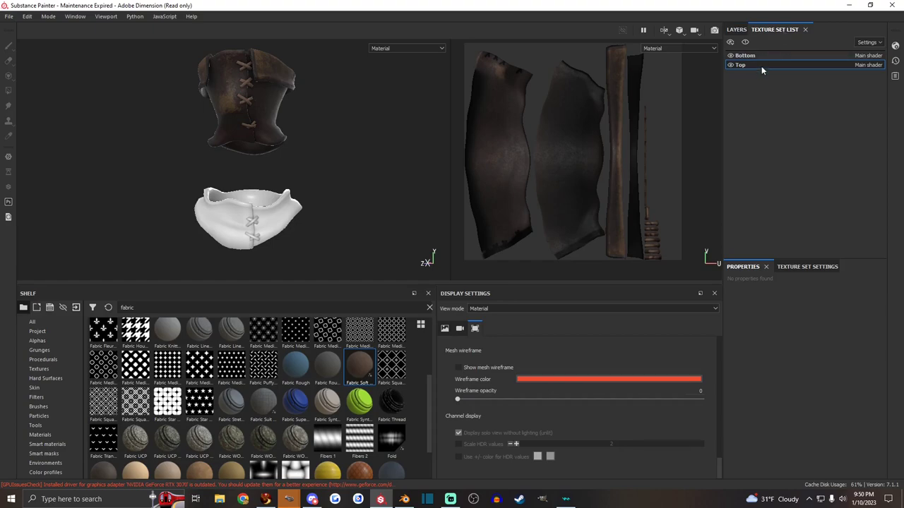
{"action": "left_click", "coordinate": [754, 56]}
{"action": "left_click", "coordinate": [736, 29]}
{"action": "left_click", "coordinate": [784, 30]}
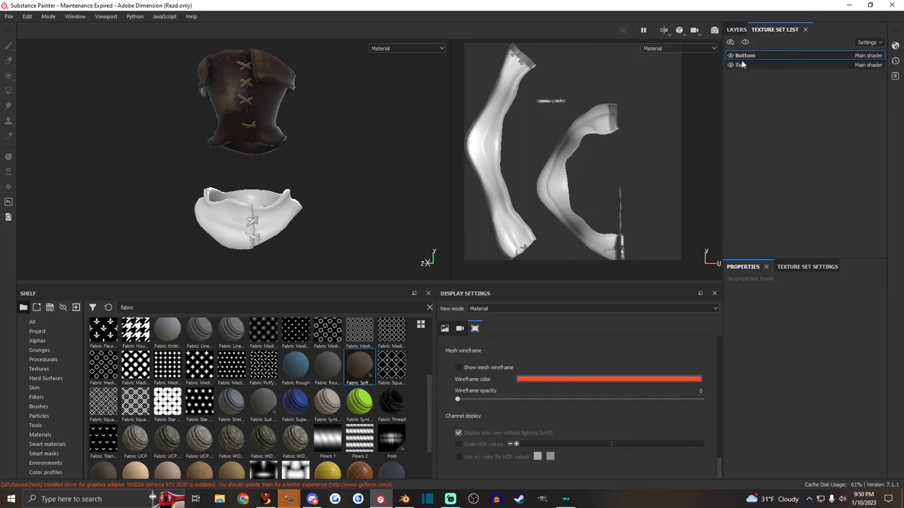
{"action": "left_click", "coordinate": [742, 31]}
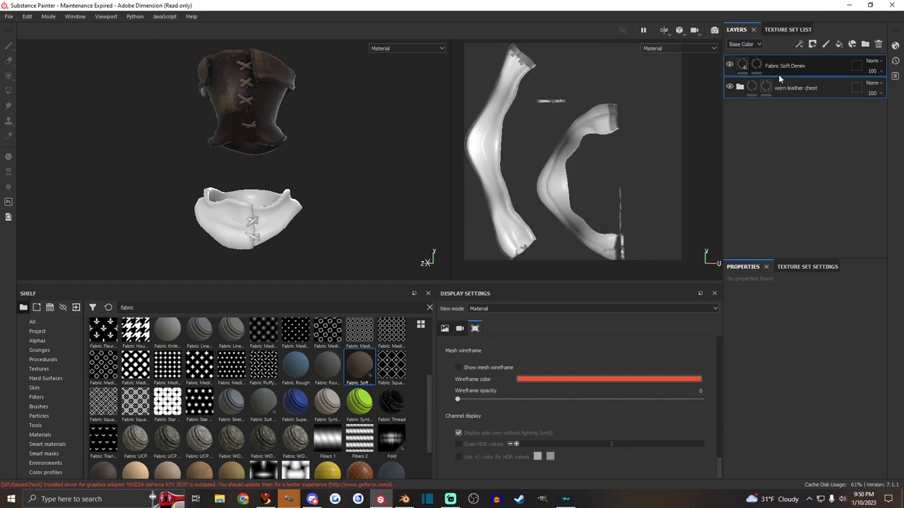
Reset the masks of the worn leather chest and Fabric Soft Denim layers to black in the Bottom texture set
{"action": "left_click", "coordinate": [795, 90]}
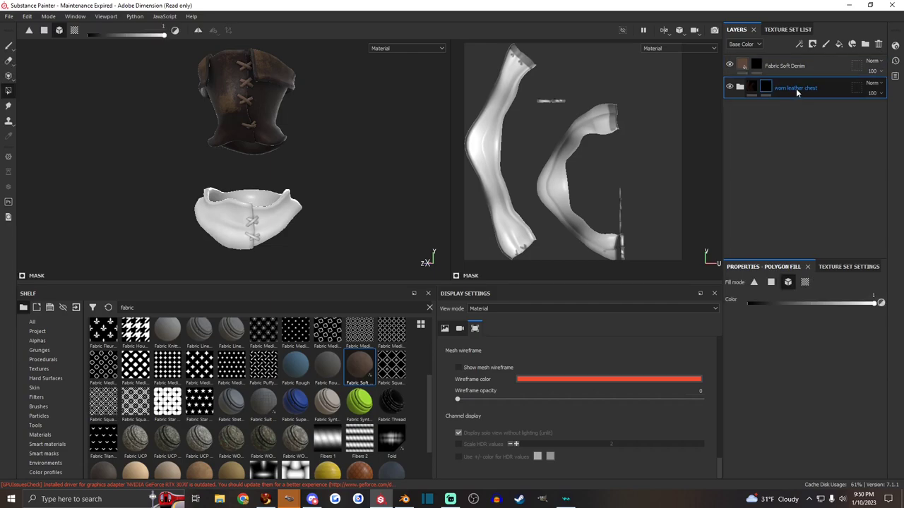
{"action": "right_click", "coordinate": [795, 88]}
{"action": "left_click", "coordinate": [802, 109]}
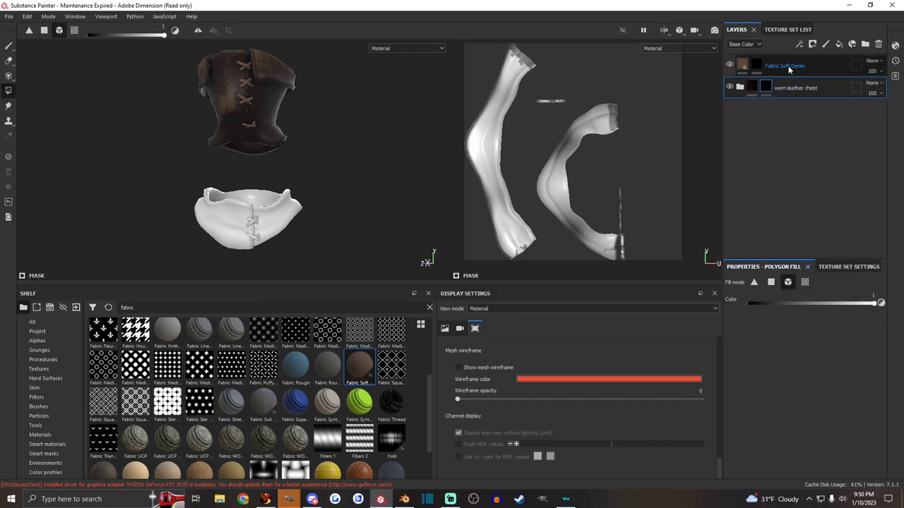
{"action": "right_click", "coordinate": [788, 68]}
{"action": "left_click", "coordinate": [805, 86]}
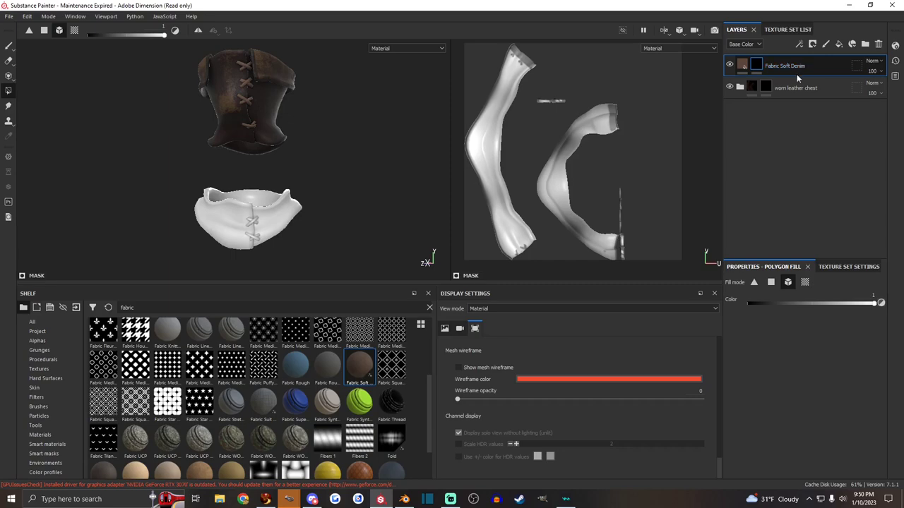
Reveal Fabric Soft Denim on the lower piece's four lace strands by polygon-filling them white in its mask
{"action": "scroll", "coordinate": [254, 183], "scroll_direction": "up", "scroll_amount": 5}
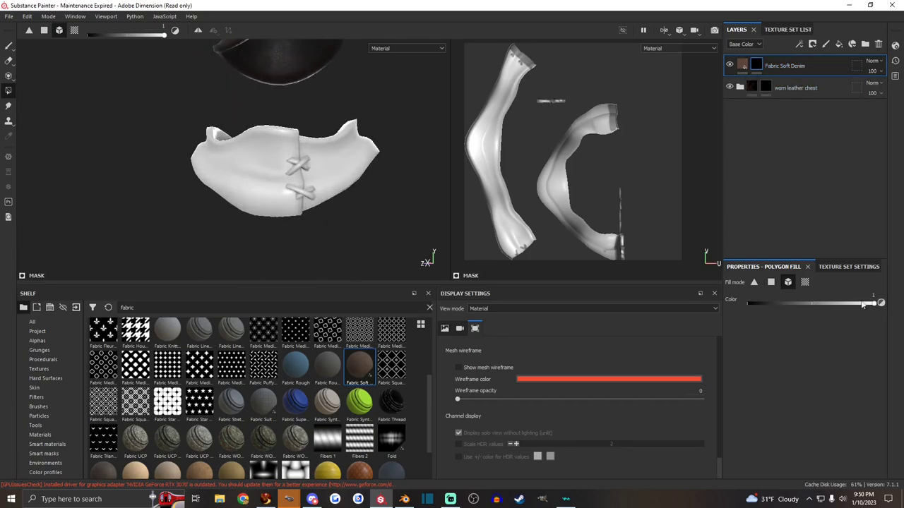
{"action": "left_click_drag", "start_coordinate": [863, 304], "coordinate": [875, 304]}
{"action": "scroll", "coordinate": [300, 167], "scroll_direction": "up", "scroll_amount": 6}
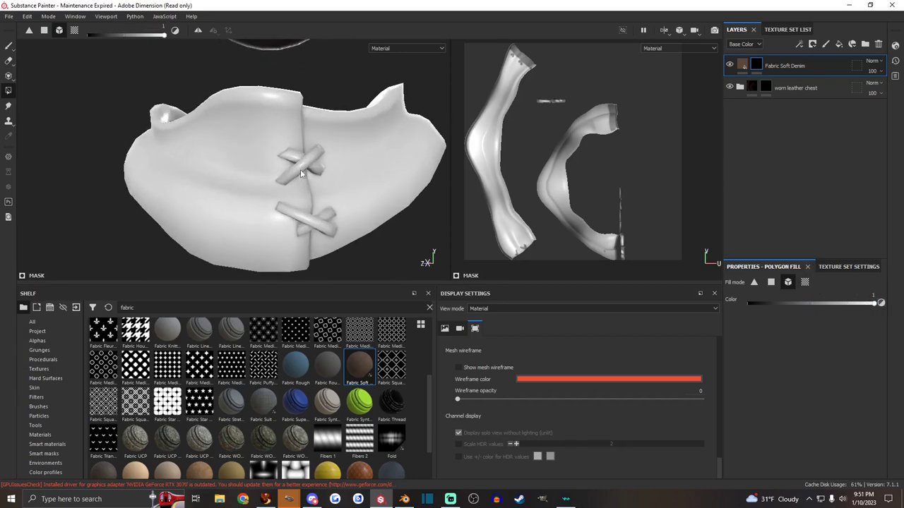
{"action": "left_click", "coordinate": [297, 166]}
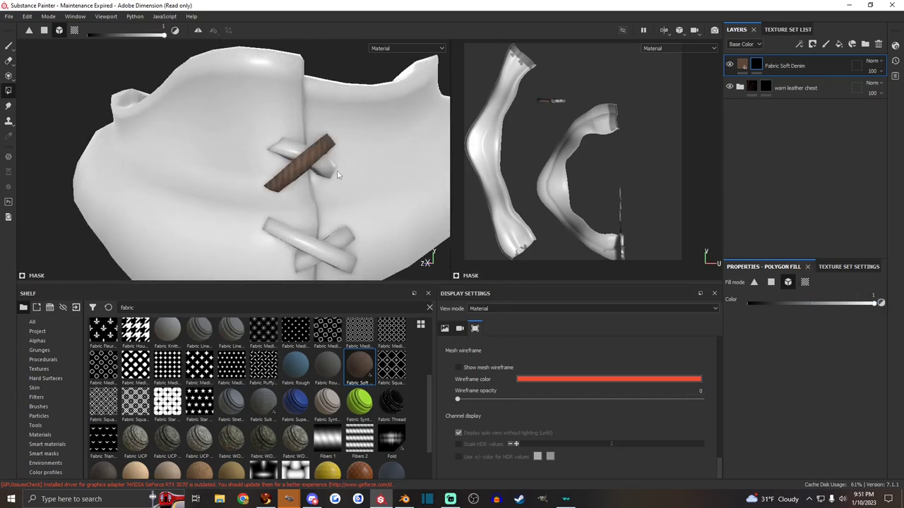
{"action": "left_click", "coordinate": [333, 173]}
{"action": "left_click", "coordinate": [351, 257]}
{"action": "left_click", "coordinate": [336, 247]}
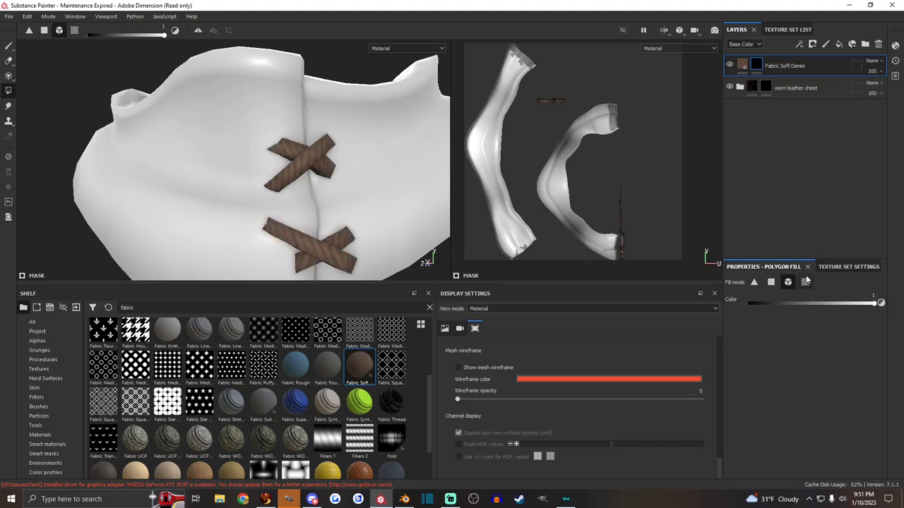
Set the polygon fill color to 0 and remove the lower piece's lace strands from the Fabric Soft Denim mask
{"action": "left_click_drag", "start_coordinate": [781, 302], "coordinate": [735, 307]}
{"action": "left_click", "coordinate": [339, 259]}
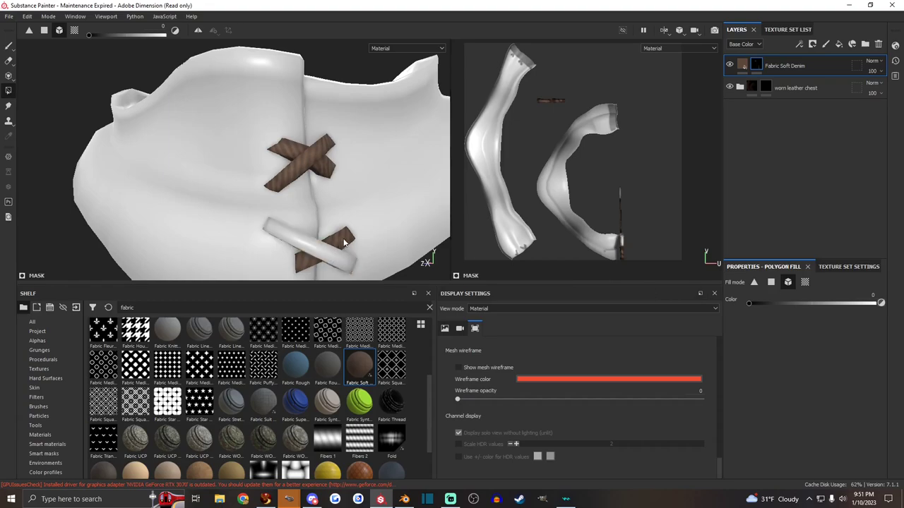
{"action": "left_click", "coordinate": [326, 247]}
{"action": "left_click", "coordinate": [295, 156]}
{"action": "left_click", "coordinate": [316, 158]}
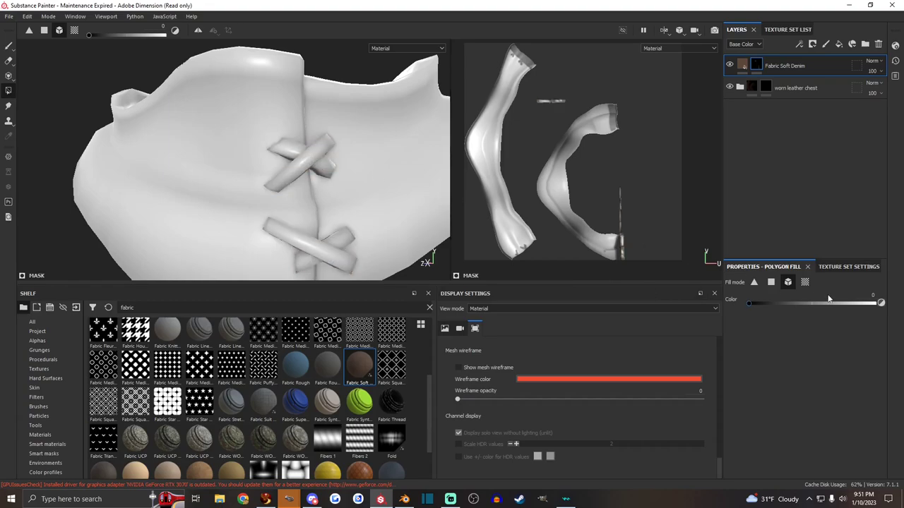
Return the polygon fill color to 1 and fill the lower piece's crossed lace strands into the Fabric Soft Denim mask again
{"action": "left_click", "coordinate": [298, 244]}
{"action": "left_click", "coordinate": [335, 245]}
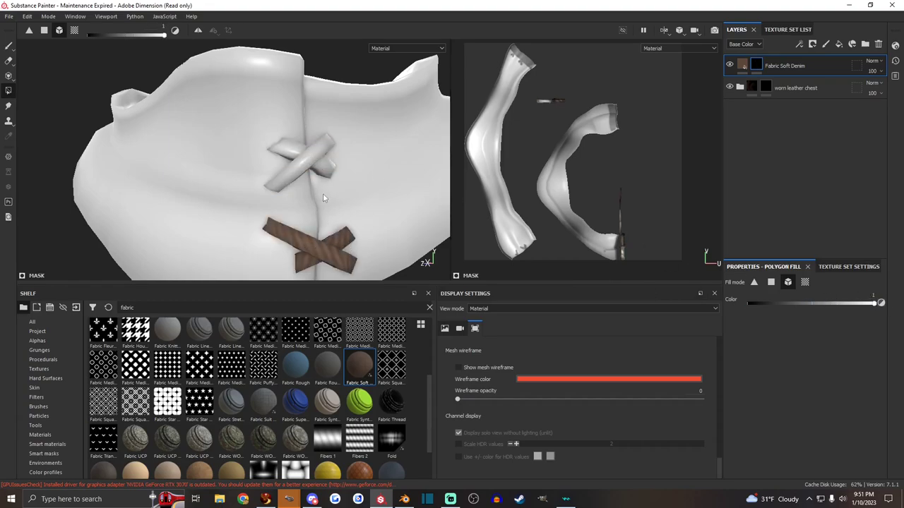
{"action": "left_click", "coordinate": [303, 162]}
{"action": "left_click", "coordinate": [318, 160]}
Reveal the worn leather chest material on the lower piece's leather panels by polygon-filling them in the group's mask
{"action": "scroll", "coordinate": [357, 173], "scroll_direction": "down", "scroll_amount": 3}
{"action": "left_click", "coordinate": [766, 85]}
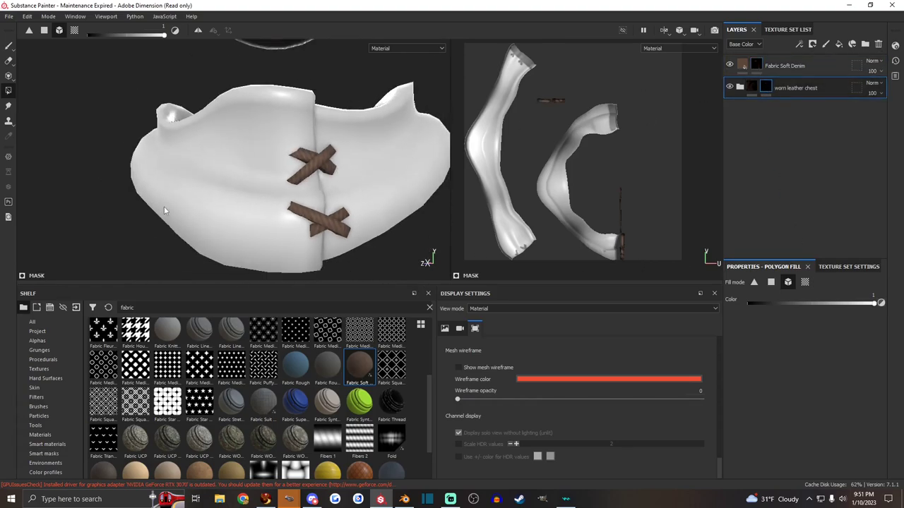
{"action": "left_click_drag", "start_coordinate": [250, 184], "coordinate": [347, 177], "text": "alt"}
{"action": "scroll", "coordinate": [493, 168], "scroll_direction": "up", "scroll_amount": 3}
{"action": "scroll", "coordinate": [501, 170], "scroll_direction": "down", "scroll_amount": 3}
{"action": "scroll", "coordinate": [501, 171], "scroll_direction": "up", "scroll_amount": 1}
{"action": "scroll", "coordinate": [324, 185], "scroll_direction": "down", "scroll_amount": 3}
{"action": "mouse_move", "coordinate": [268, 183]}
{"action": "left_mouse_down", "text": "alt"}
{"action": "mouse_move", "coordinate": [430, 177]}
{"action": "mouse_move", "coordinate": [243, 196]}
{"action": "mouse_move", "coordinate": [262, 183]}
{"action": "left_mouse_up", "text": "alt"}
Examine the Base Color, Darker Areas and Leather Dark fill settings inside the worn leather chest group, and collapse the group
{"action": "left_click", "coordinate": [740, 86]}
{"action": "scroll", "coordinate": [763, 163], "scroll_direction": "down", "scroll_amount": 3}
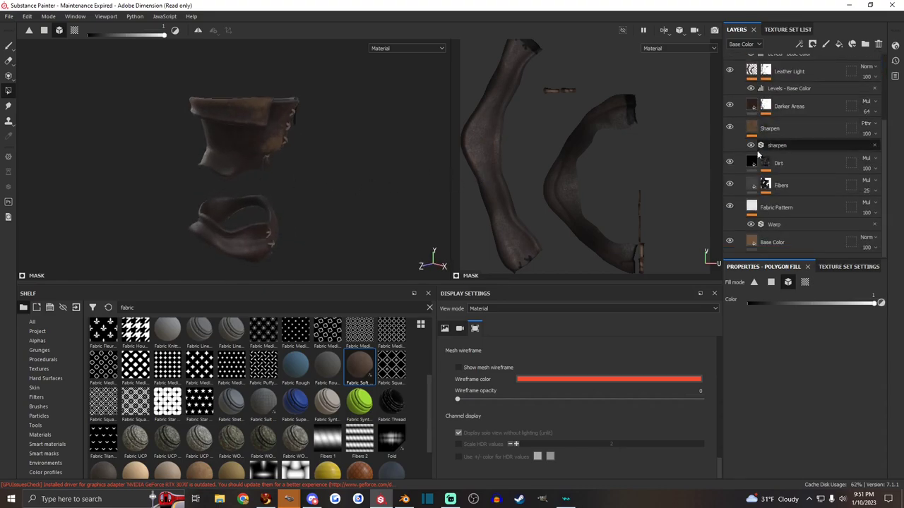
{"action": "left_click", "coordinate": [766, 240]}
{"action": "scroll", "coordinate": [783, 366], "scroll_direction": "down", "scroll_amount": 5}
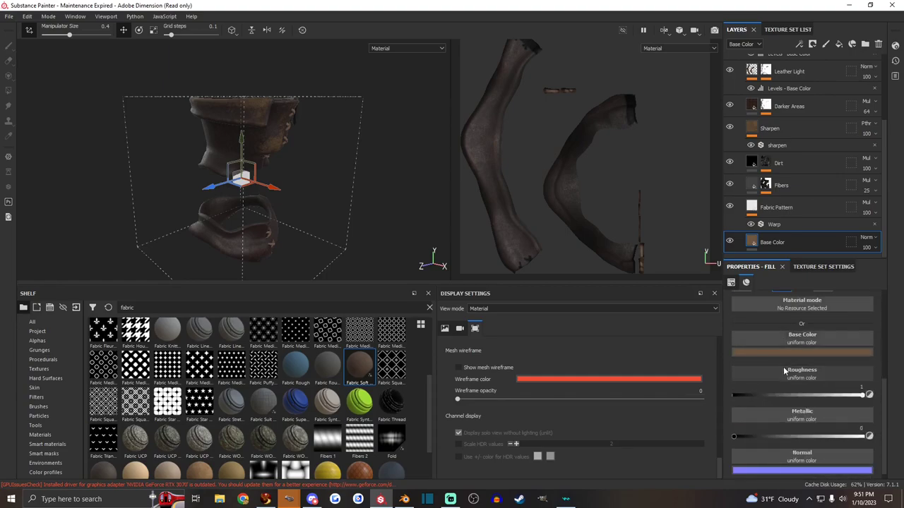
{"action": "mouse_move", "coordinate": [734, 432]}
{"action": "left_mouse_down"}
{"action": "mouse_move", "coordinate": [798, 432]}
{"action": "mouse_move", "coordinate": [734, 429]}
{"action": "left_mouse_up"}
{"action": "scroll", "coordinate": [762, 141], "scroll_direction": "up", "scroll_amount": 1}
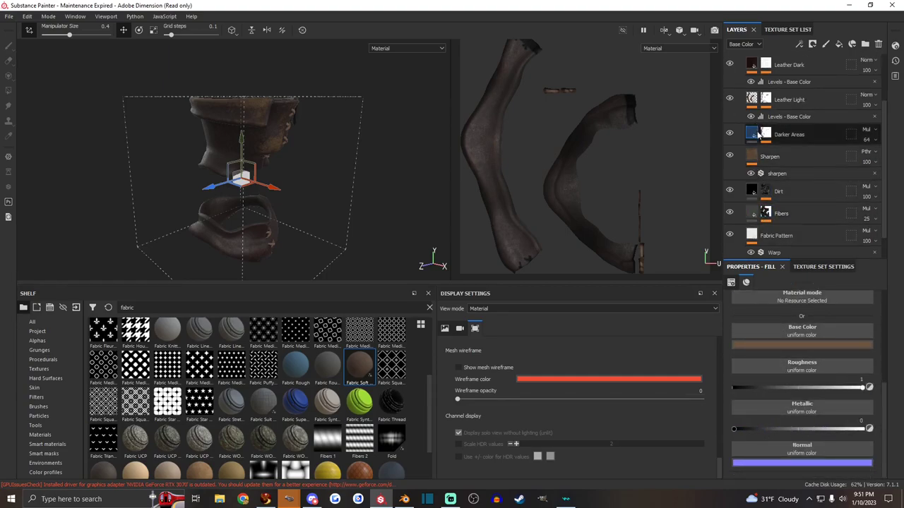
{"action": "left_click", "coordinate": [756, 139]}
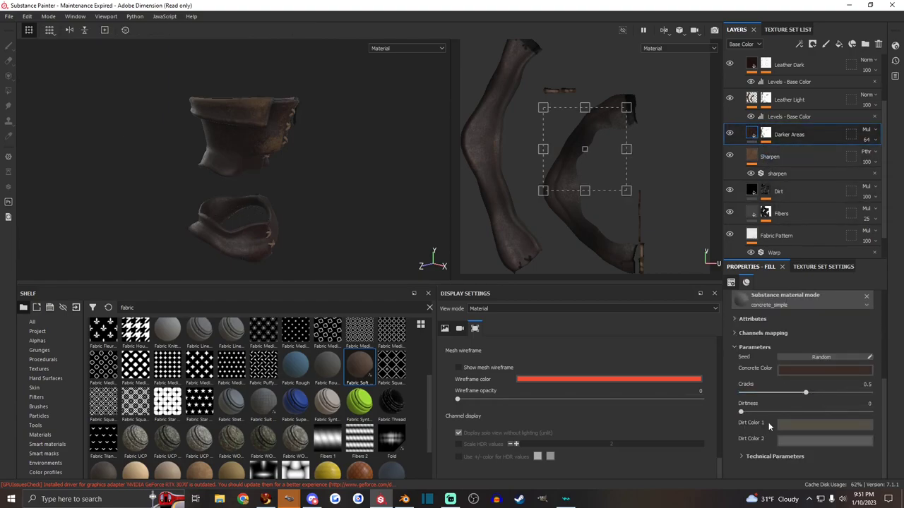
{"action": "scroll", "coordinate": [755, 106], "scroll_direction": "up", "scroll_amount": 1}
{"action": "left_click", "coordinate": [751, 95]}
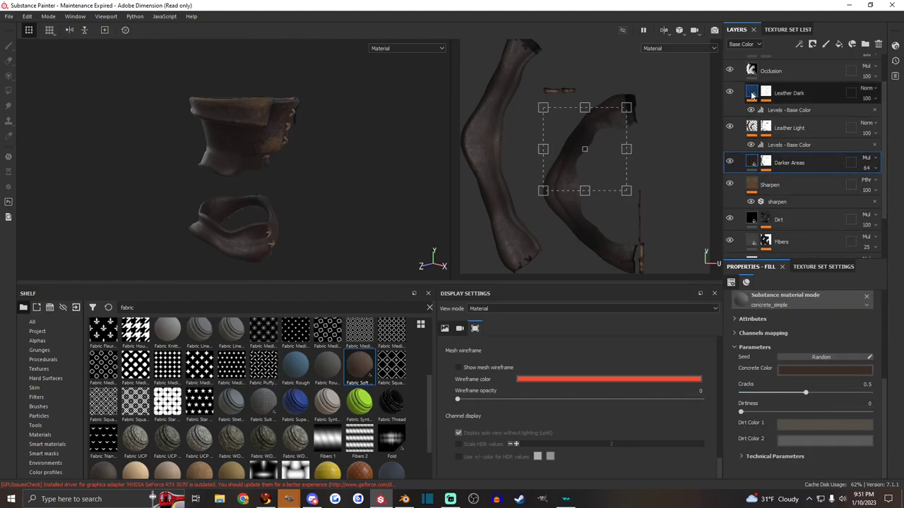
{"action": "scroll", "coordinate": [749, 99], "scroll_direction": "up", "scroll_amount": 1}
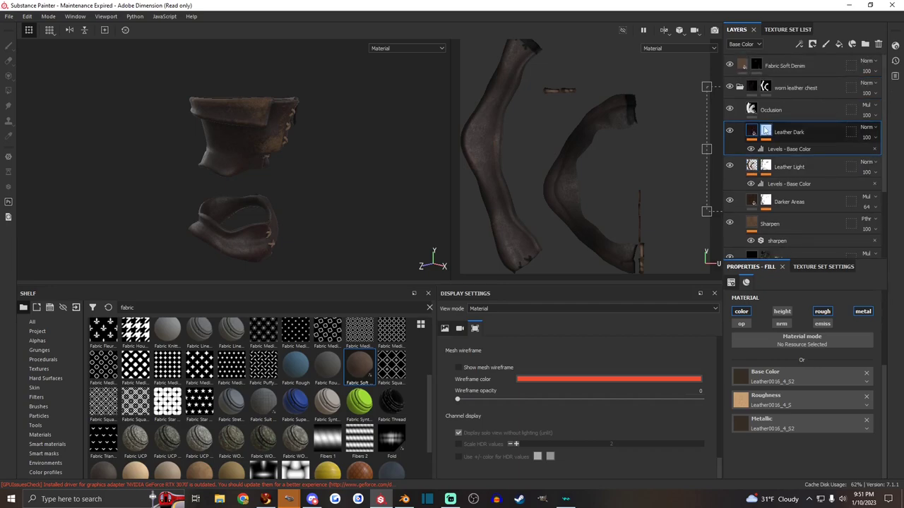
{"action": "left_click", "coordinate": [739, 87]}
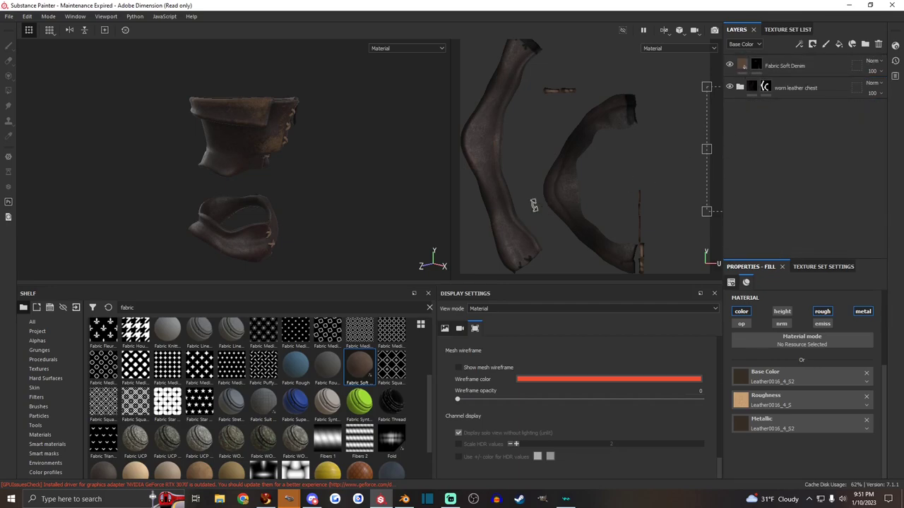
Set the environment exposure to about 0.02 EV in the display settings
{"action": "scroll", "coordinate": [476, 220], "scroll_direction": "up", "scroll_amount": 2}
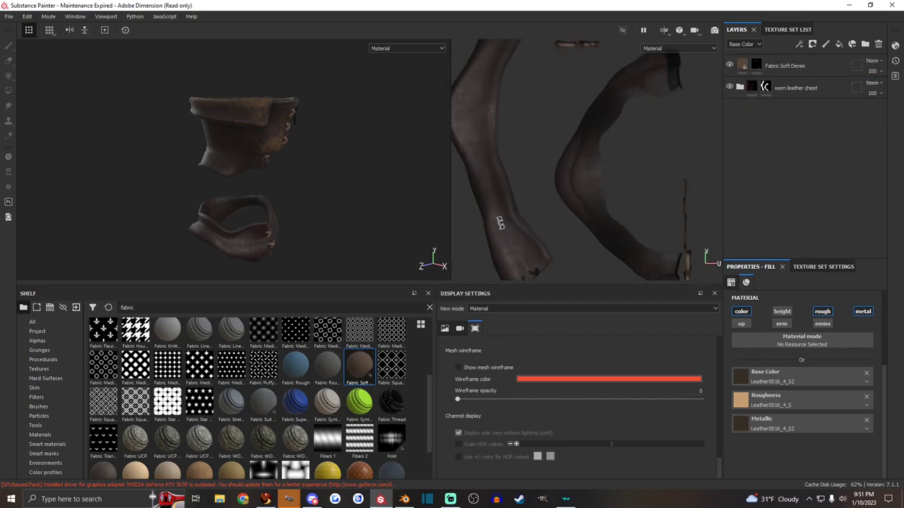
{"action": "left_click_drag", "start_coordinate": [317, 193], "coordinate": [272, 178], "text": "alt"}
{"action": "scroll", "coordinate": [277, 177], "scroll_direction": "down", "scroll_amount": 2}
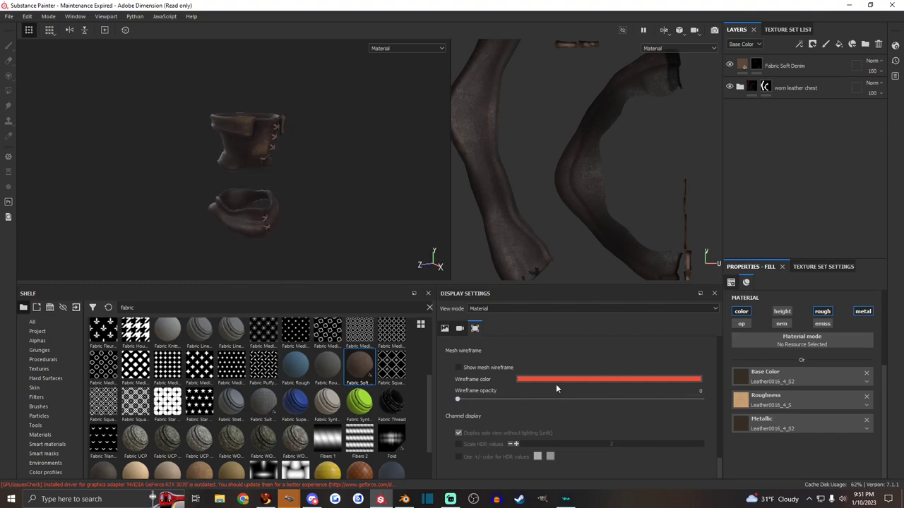
{"action": "scroll", "coordinate": [547, 398], "scroll_direction": "up", "scroll_amount": 10}
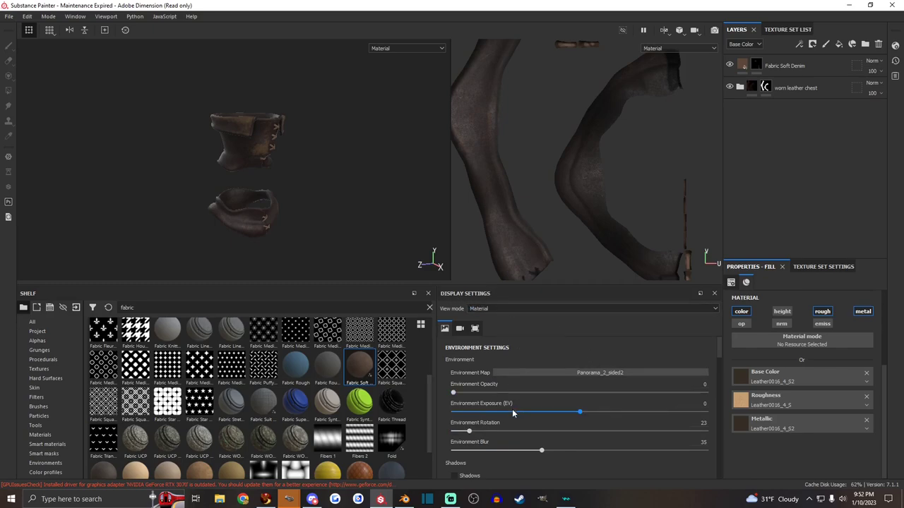
{"action": "mouse_move", "coordinate": [579, 414]}
{"action": "left_mouse_down"}
{"action": "mouse_move", "coordinate": [568, 414]}
{"action": "mouse_move", "coordinate": [591, 414]}
{"action": "mouse_move", "coordinate": [580, 415]}
{"action": "left_mouse_up"}
Examine the leather and lace materials on both pieces in the 3D view and their UV layout in the 2D view
{"action": "left_click_drag", "start_coordinate": [323, 228], "coordinate": [285, 206], "text": "alt"}
{"action": "scroll", "coordinate": [286, 215], "scroll_direction": "down", "scroll_amount": 2}
{"action": "scroll", "coordinate": [485, 176], "scroll_direction": "down", "scroll_amount": 7}
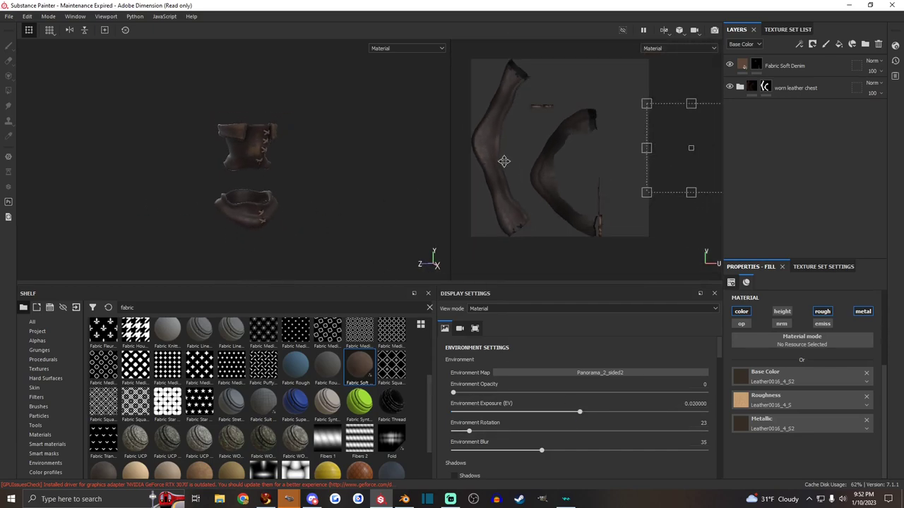
{"action": "middle_click_drag", "start_coordinate": [504, 162], "coordinate": [516, 174], "text": "alt"}
{"action": "scroll", "coordinate": [519, 176], "scroll_direction": "down", "scroll_amount": 1}
{"action": "scroll", "coordinate": [503, 187], "scroll_direction": "up", "scroll_amount": 1}
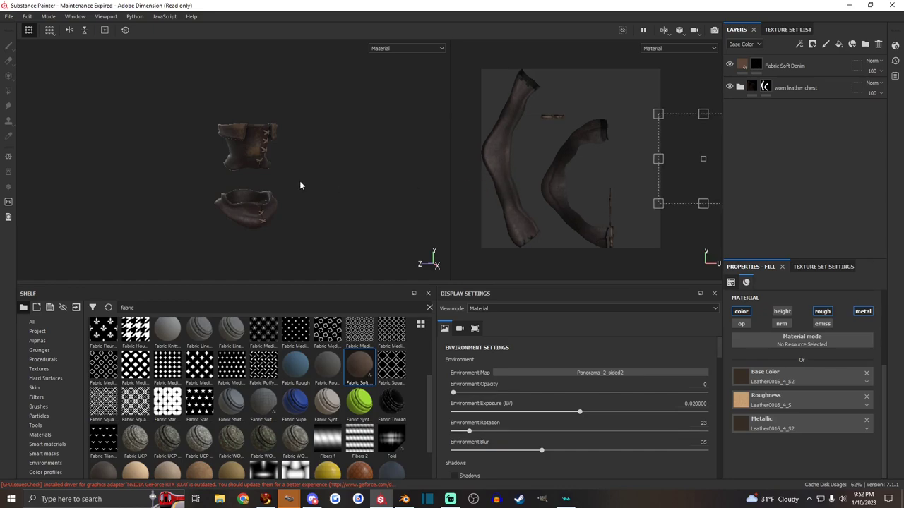
{"action": "left_click_drag", "start_coordinate": [294, 184], "coordinate": [206, 179], "text": "alt"}
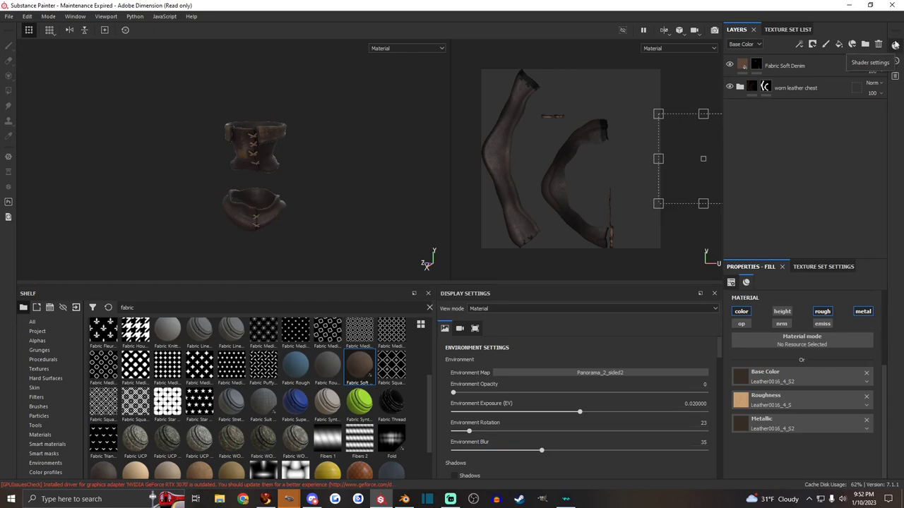
Check the main shader in the shader settings, and widen the 3D view to inspect both textured pieces
{"action": "left_click", "coordinate": [895, 46]}
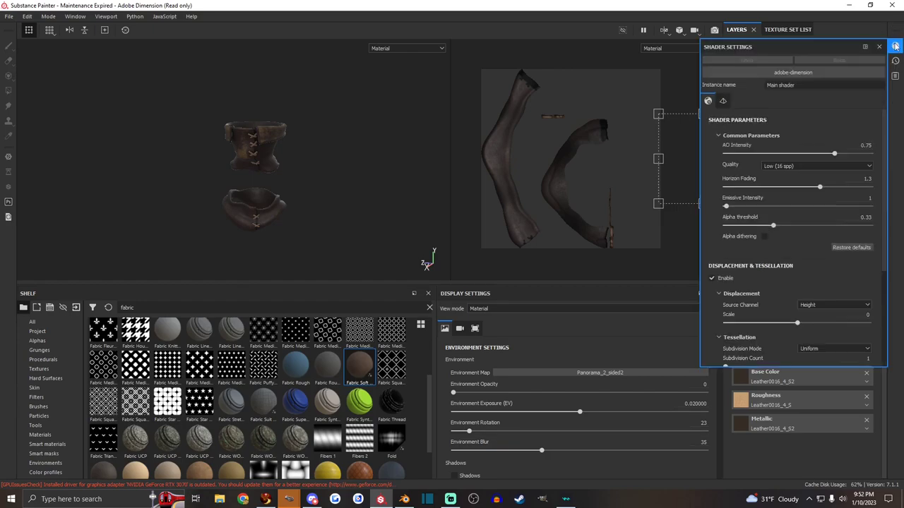
{"action": "left_click", "coordinate": [791, 73]}
{"action": "left_click", "coordinate": [750, 101]}
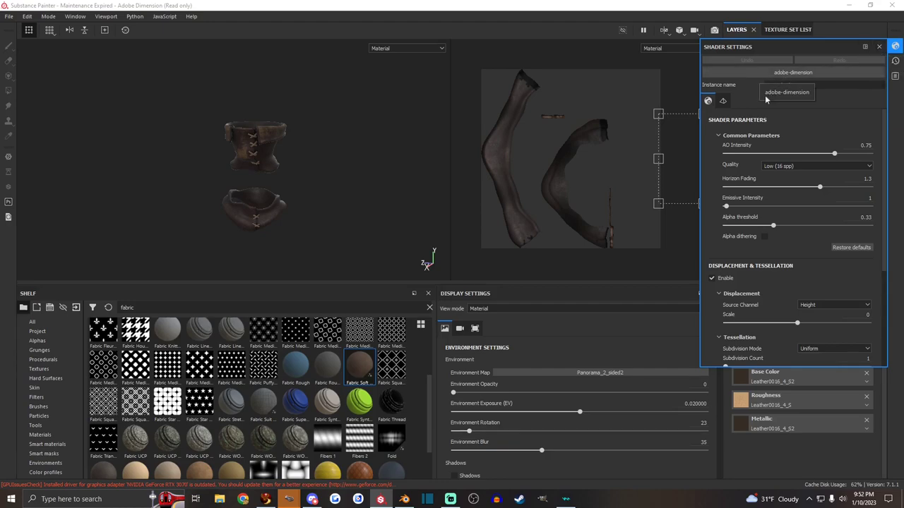
{"action": "left_click", "coordinate": [878, 47]}
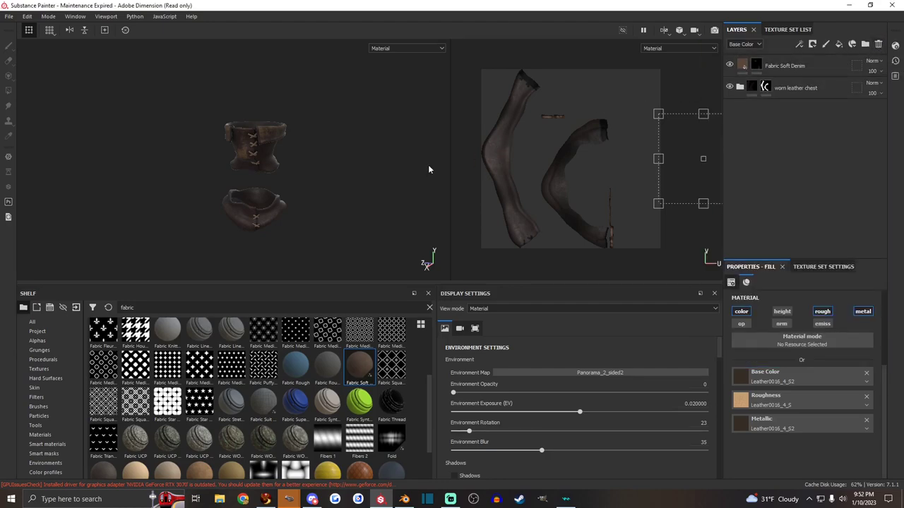
{"action": "left_click_drag", "start_coordinate": [449, 170], "coordinate": [612, 170]}
{"action": "mouse_move", "coordinate": [492, 171]}
{"action": "left_mouse_down", "text": "alt"}
{"action": "mouse_move", "coordinate": [347, 162]}
{"action": "mouse_move", "coordinate": [327, 177]}
{"action": "mouse_move", "coordinate": [393, 157]}
{"action": "mouse_move", "coordinate": [228, 177]}
{"action": "mouse_move", "coordinate": [412, 137]}
{"action": "mouse_move", "coordinate": [326, 141]}
{"action": "mouse_move", "coordinate": [349, 161]}
{"action": "mouse_move", "coordinate": [254, 169]}
{"action": "mouse_move", "coordinate": [294, 176]}
{"action": "left_mouse_up", "text": "alt"}
Set up a texture export that includes only the Top texture set and uses the A_SL_Default output template
{"action": "left_click", "coordinate": [9, 16]}
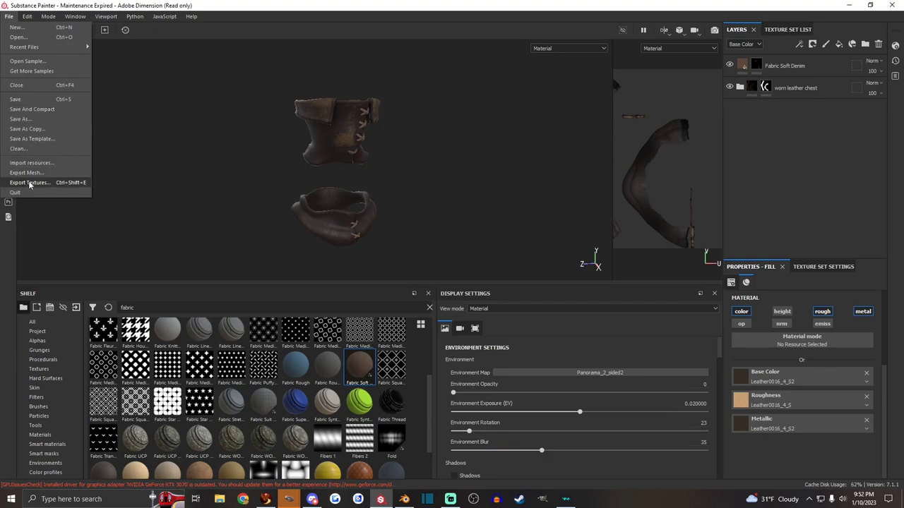
{"action": "left_click", "coordinate": [30, 183]}
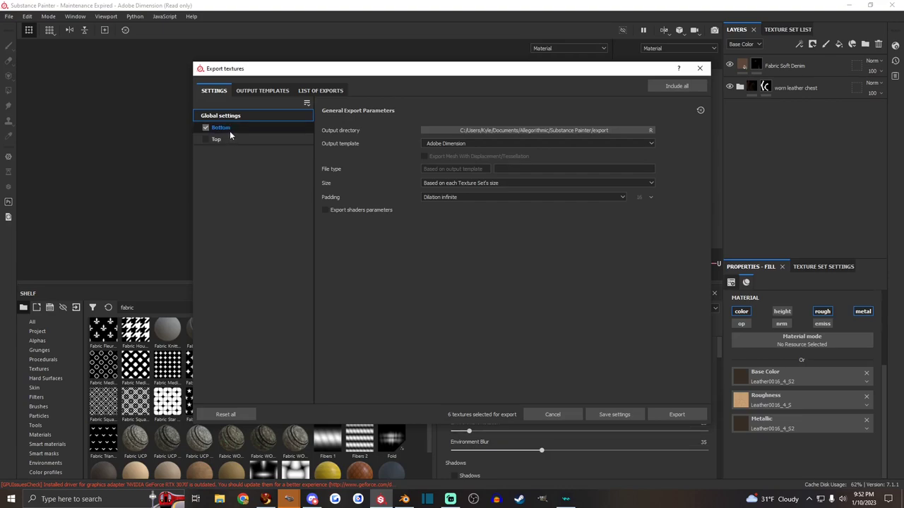
{"action": "left_click", "coordinate": [205, 128]}
{"action": "left_click", "coordinate": [205, 140]}
{"action": "left_click", "coordinate": [443, 144]}
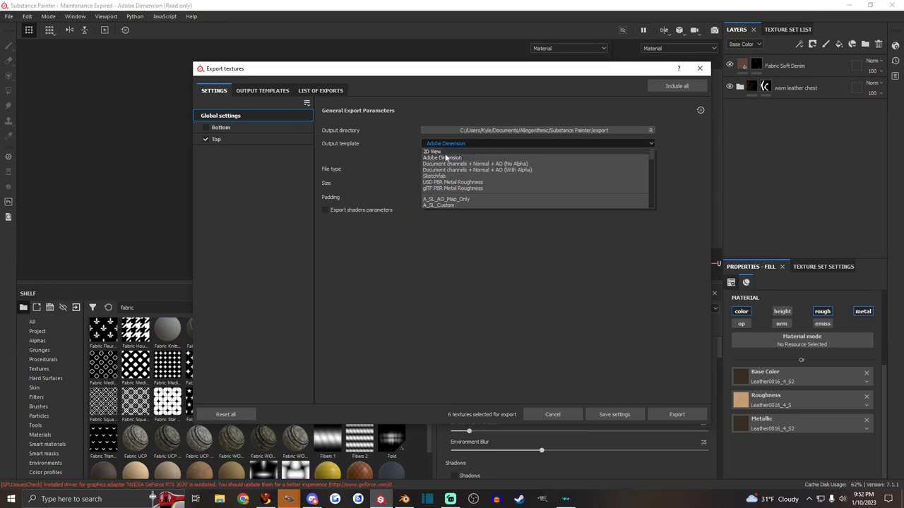
{"action": "scroll", "coordinate": [446, 181], "scroll_direction": "down", "scroll_amount": 2}
{"action": "left_click", "coordinate": [444, 193]}
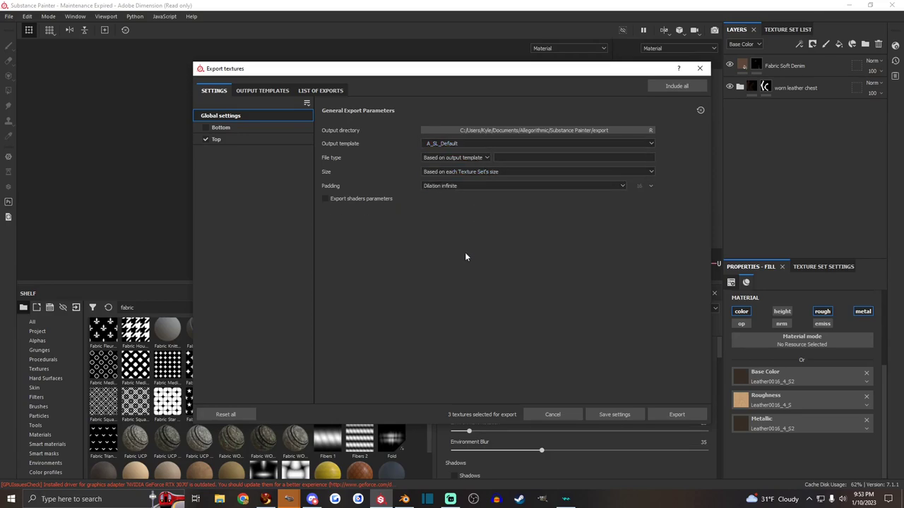
Examine the A_SL_Default preset's Texture, Normal and Specular output maps and the Specular map's channel options
{"action": "left_click", "coordinate": [254, 91]}
{"action": "left_click", "coordinate": [225, 139]}
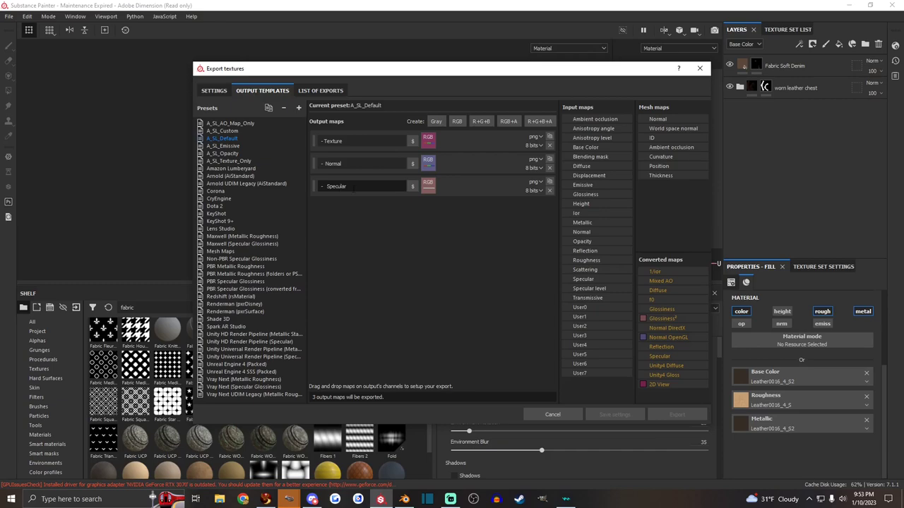
{"action": "mouse_move", "coordinate": [432, 192]}
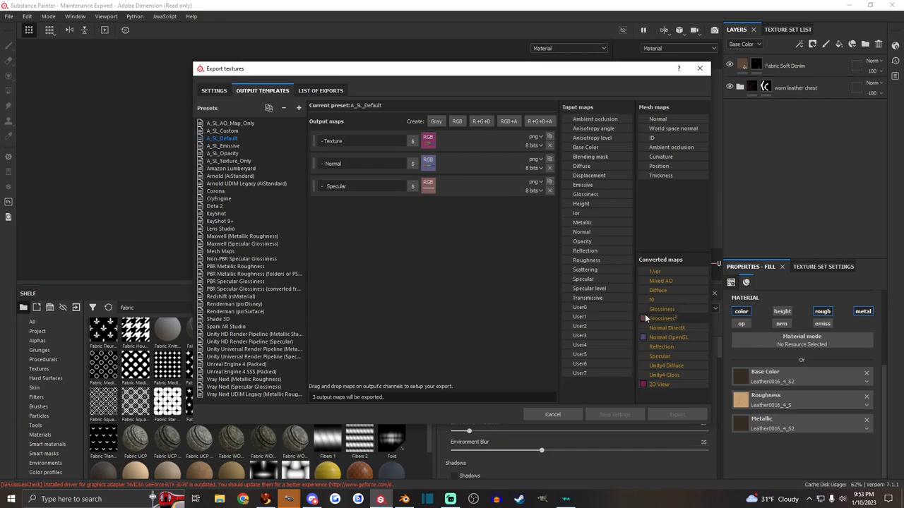
{"action": "right_click", "coordinate": [429, 187]}
{"action": "left_click", "coordinate": [411, 234]}
{"action": "right_click", "coordinate": [428, 185]}
{"action": "left_click", "coordinate": [375, 230]}
Export the Top texture set with the A_SL_Default template and open the output directory
{"action": "left_click", "coordinate": [214, 91]}
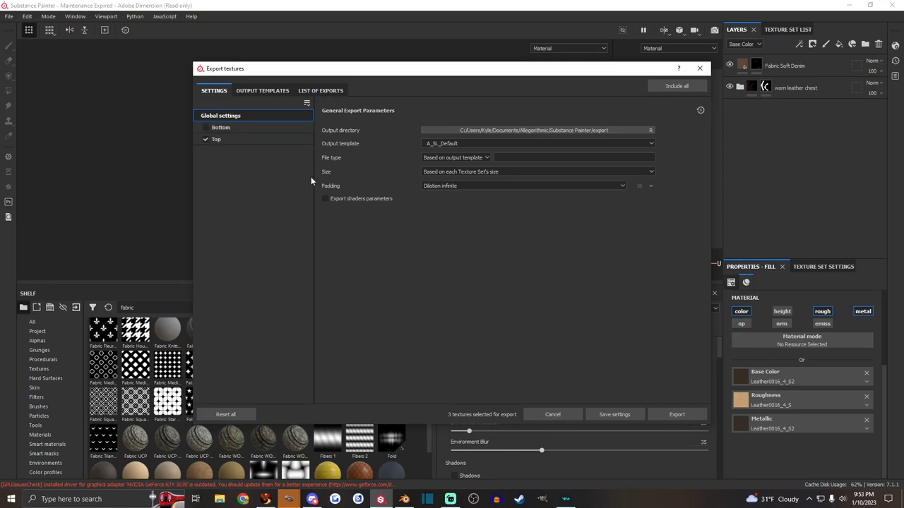
{"action": "left_click", "coordinate": [439, 144]}
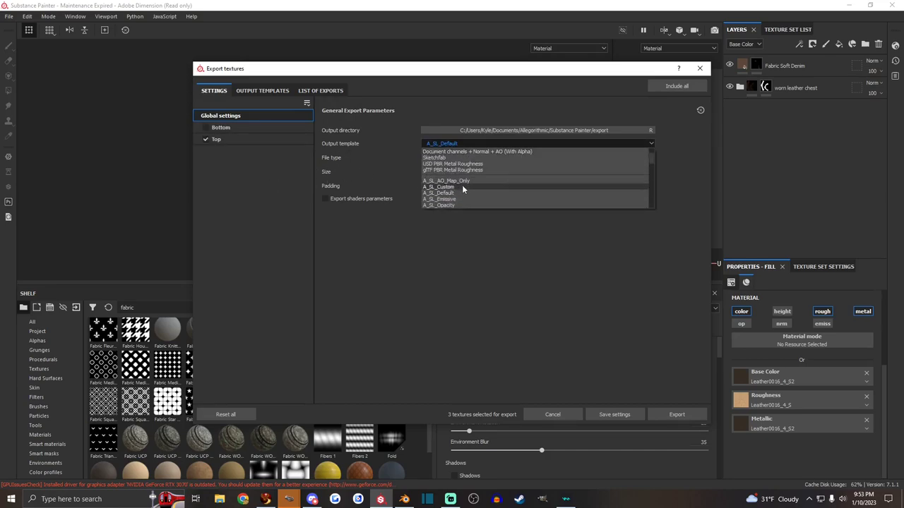
{"action": "left_click", "coordinate": [450, 192]}
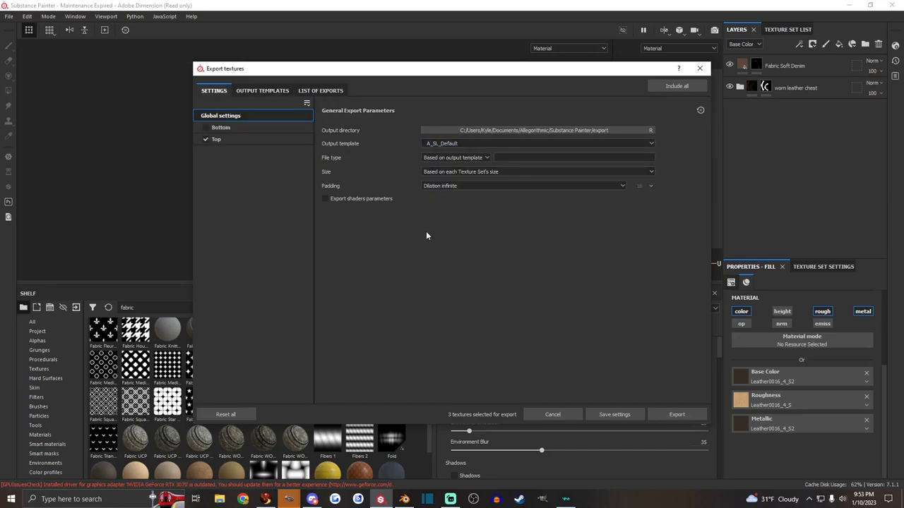
{"action": "left_click", "coordinate": [675, 414]}
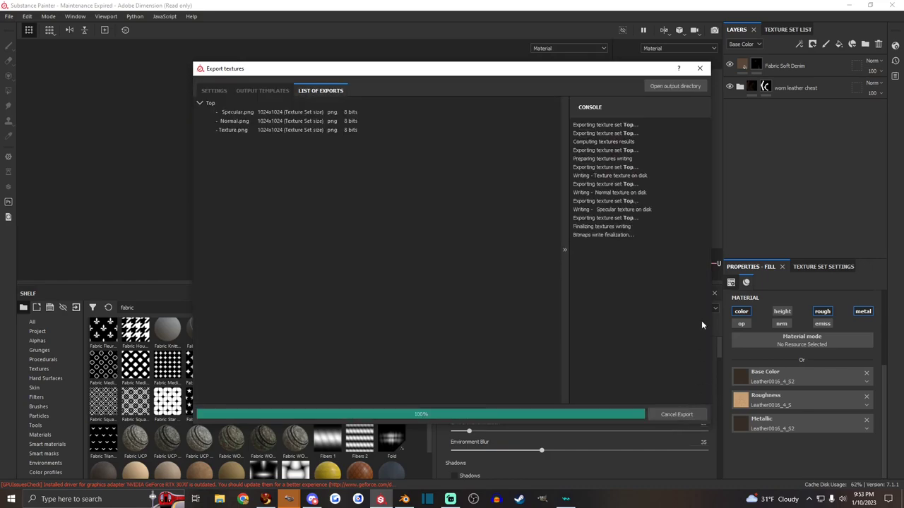
{"action": "left_click", "coordinate": [660, 89]}
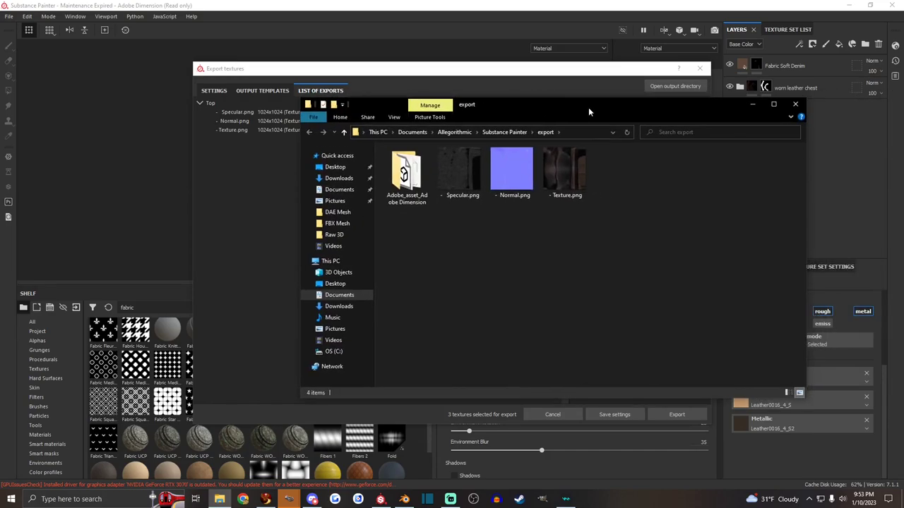
Move the exported Specular, Normal and Texture PNG files to the Pictures folder, and close the export windows
{"action": "left_click", "coordinate": [569, 181], "text": "shift"}
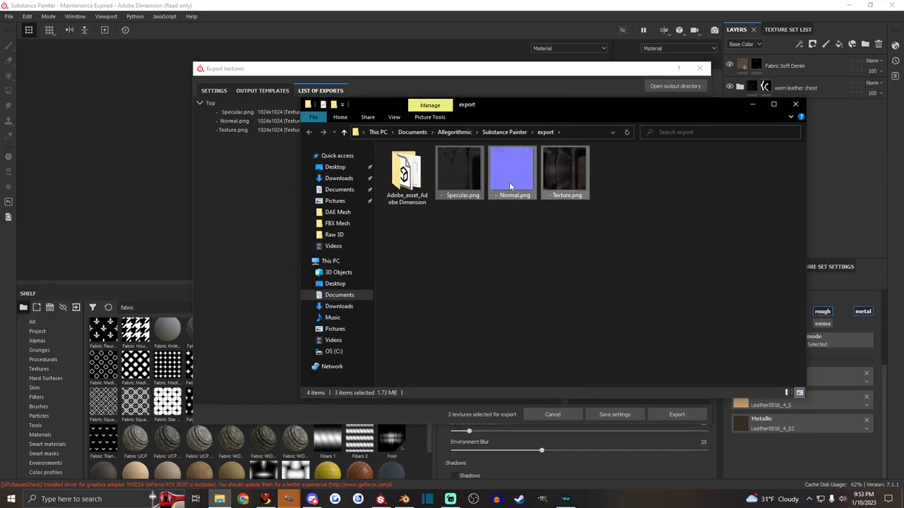
{"action": "left_click_drag", "start_coordinate": [511, 185], "coordinate": [335, 204]}
{"action": "left_click", "coordinate": [212, 174]}
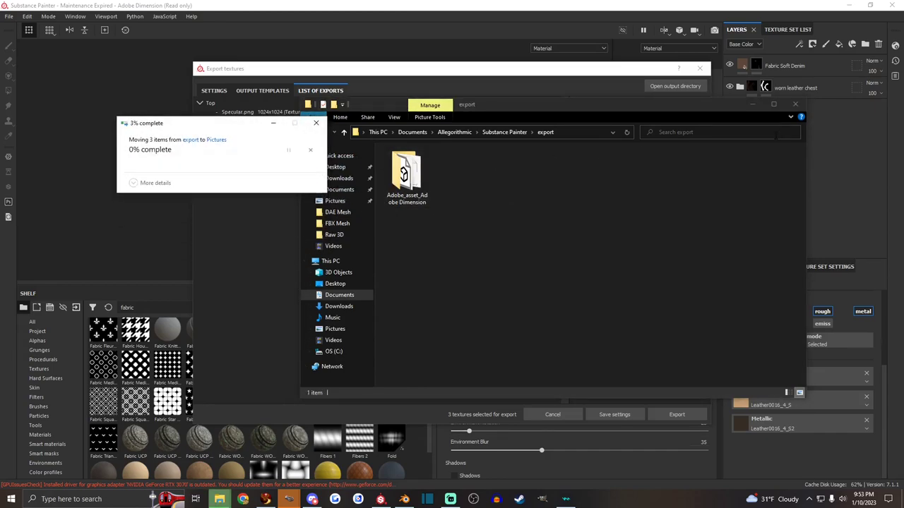
{"action": "left_click", "coordinate": [795, 104]}
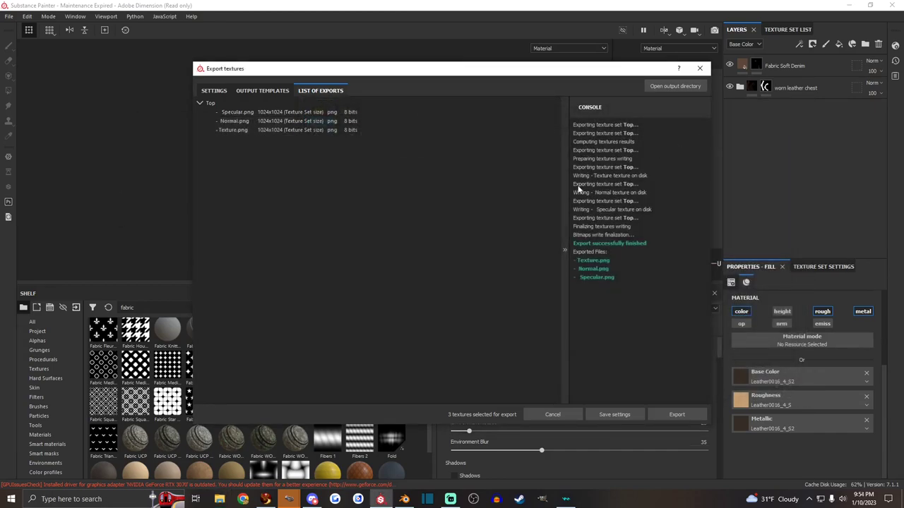
{"action": "left_click", "coordinate": [698, 68]}
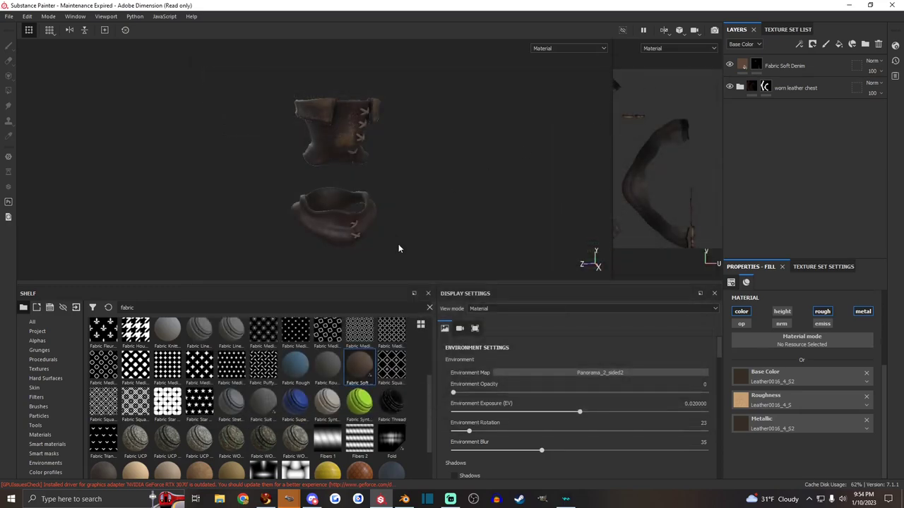
Switch to Blender and separate the whole lower piece with its laces from the mask mesh into its own object
{"action": "left_click", "coordinate": [404, 499]}
{"action": "right_click", "coordinate": [398, 258]}
{"action": "key", "text": "Tab"}
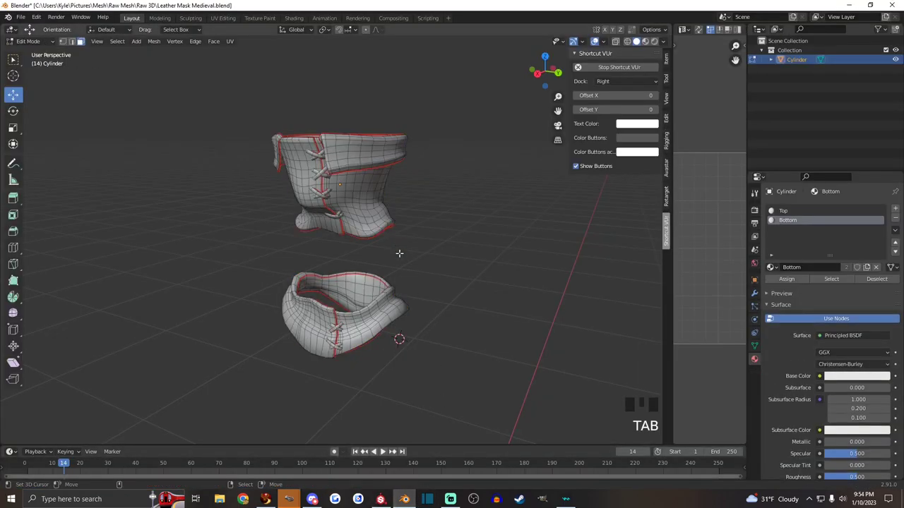
{"action": "left_click_drag", "start_coordinate": [307, 289], "coordinate": [336, 322], "text": "alt"}
{"action": "left_click", "coordinate": [63, 42]}
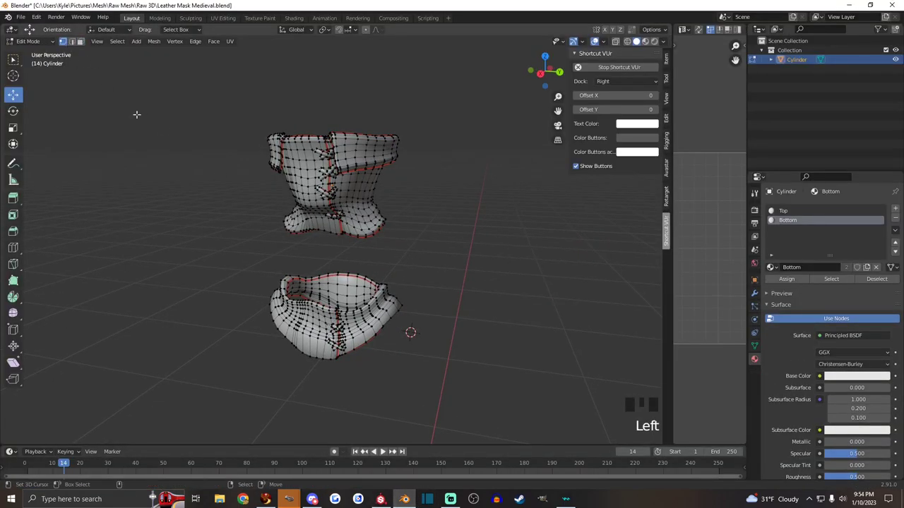
{"action": "left_click_drag", "start_coordinate": [283, 398], "coordinate": [407, 254]}
{"action": "key", "text": "q"}
{"action": "left_click", "coordinate": [390, 241]}
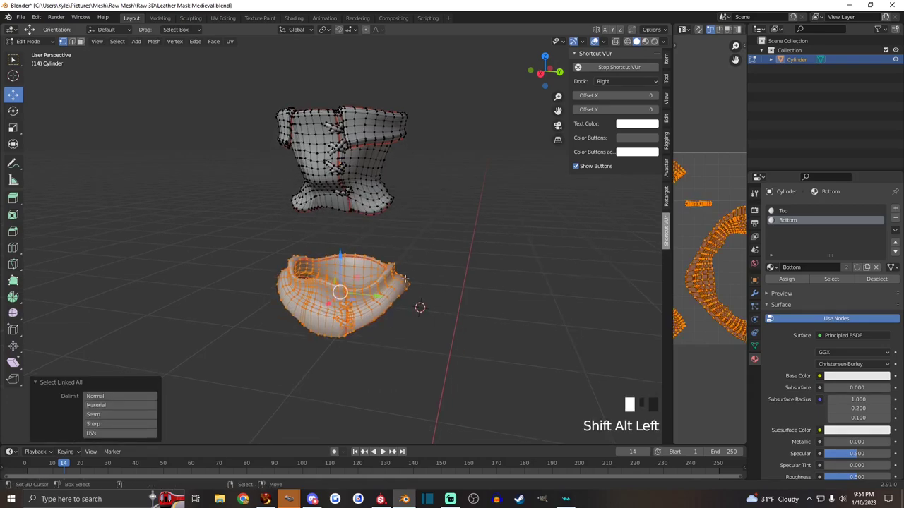
{"action": "key", "text": "p"}
{"action": "left_click", "coordinate": [374, 281]}
{"action": "key", "text": "Tab"}
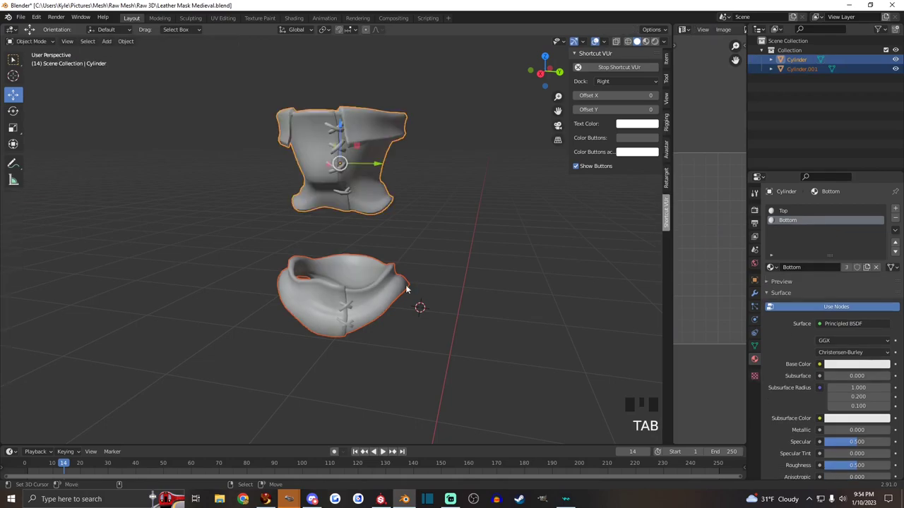
Select the complete linked geometry of both crossed laces on the lower piece in Edit Mode
{"action": "key", "text": "Right"}
{"action": "key", "text": "Right"}
{"action": "right_click", "coordinate": [349, 289]}
{"action": "left_click_drag", "start_coordinate": [375, 269], "coordinate": [353, 216], "text": "alt"}
{"action": "right_click", "coordinate": [363, 206]}
{"action": "right_click", "coordinate": [352, 259]}
{"action": "key", "text": "Tab"}
{"action": "scroll", "coordinate": [360, 233], "scroll_direction": "up", "scroll_amount": 2}
{"action": "scroll", "coordinate": [359, 281], "scroll_direction": "up", "scroll_amount": 4}
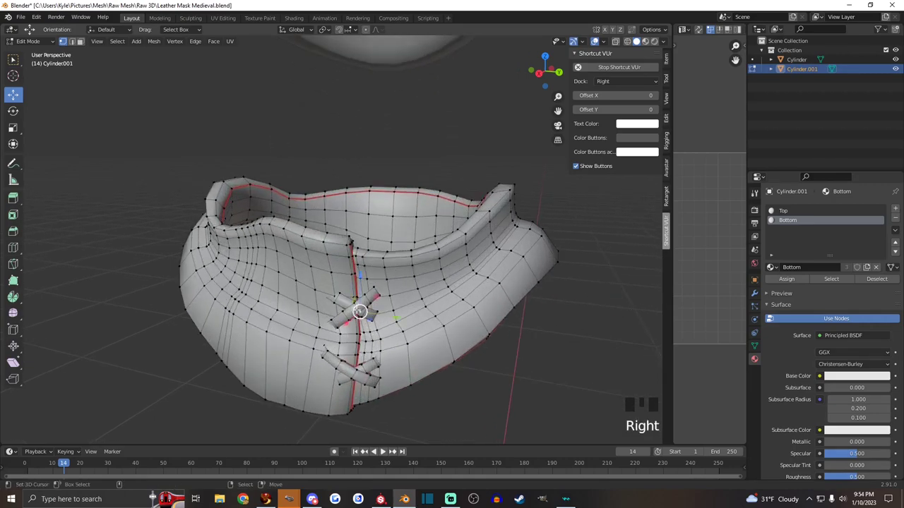
{"action": "left_click", "coordinate": [73, 42]}
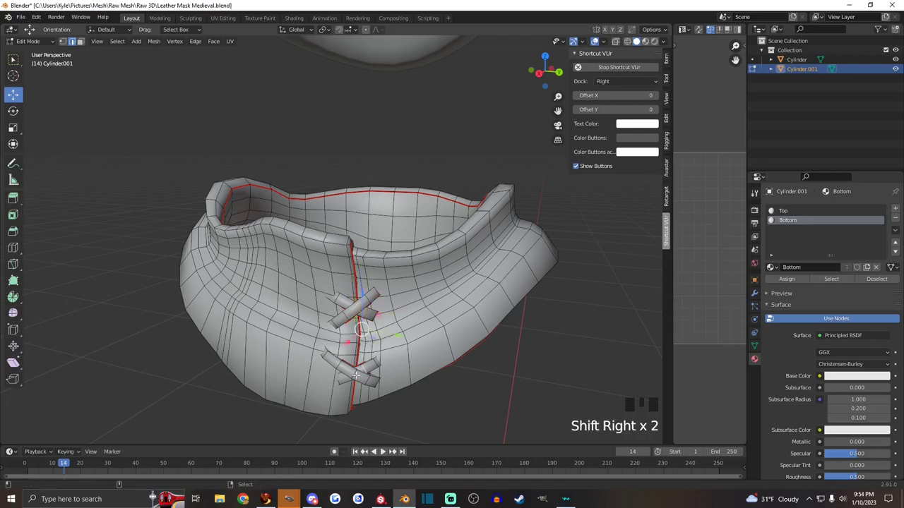
{"action": "key", "text": "ctrl+l"}
{"action": "scroll", "coordinate": [356, 374], "scroll_direction": "down", "scroll_amount": 3}
{"action": "left_click_drag", "start_coordinate": [382, 282], "coordinate": [413, 226], "text": "alt"}
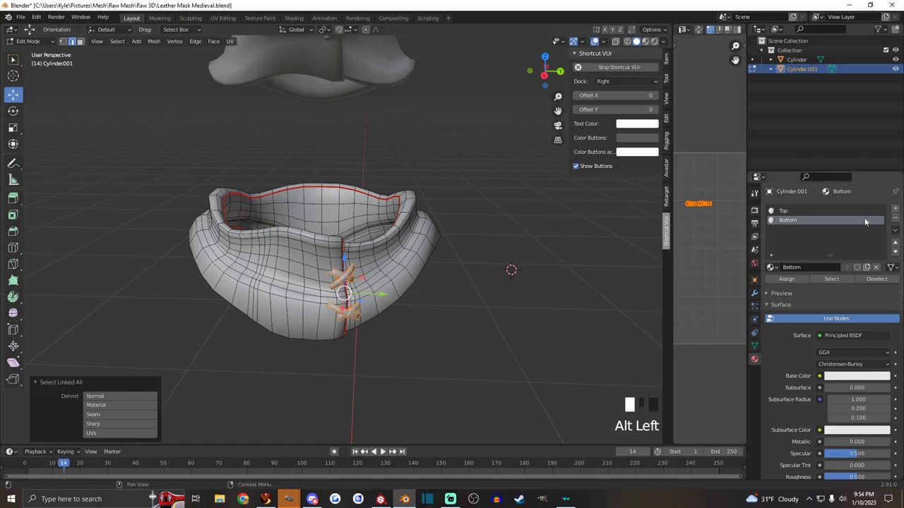
Add a third slot with a new material to the lower piece and assign it to the selected laces
{"action": "left_click", "coordinate": [894, 211]}
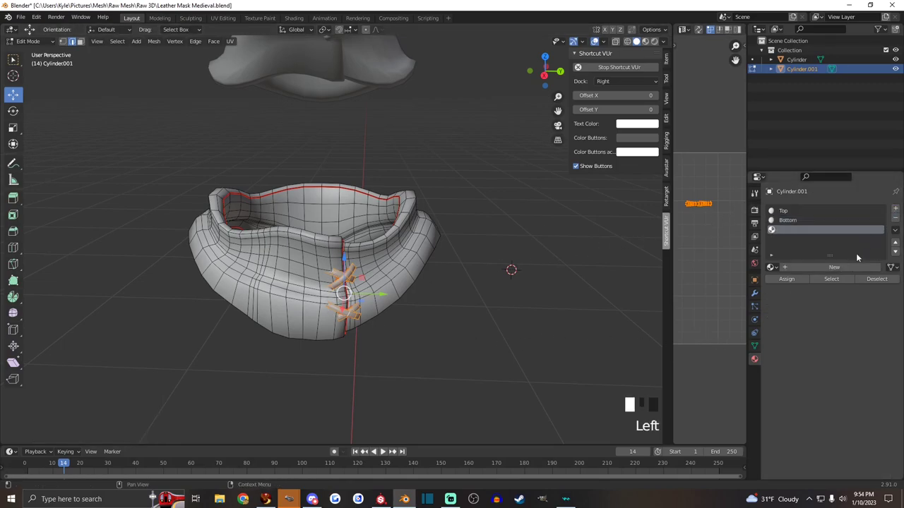
{"action": "left_click", "coordinate": [831, 267]}
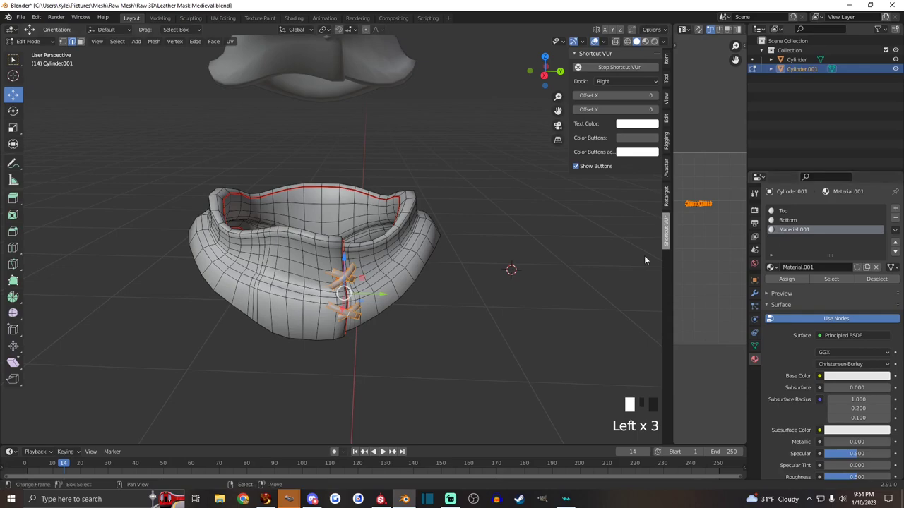
{"action": "left_click_drag", "start_coordinate": [589, 262], "coordinate": [524, 342], "text": "alt"}
{"action": "scroll", "coordinate": [375, 269], "scroll_direction": "up", "scroll_amount": 3}
{"action": "scroll", "coordinate": [452, 269], "scroll_direction": "down", "scroll_amount": 2}
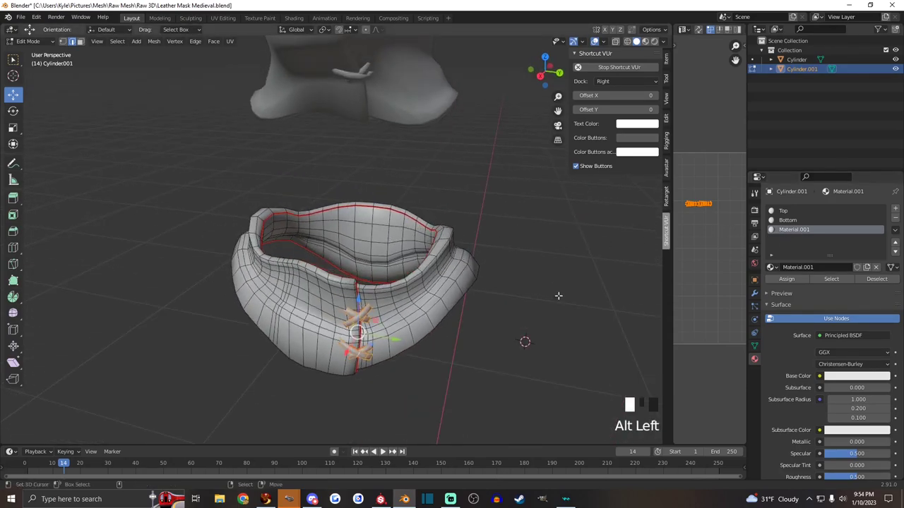
{"action": "left_click", "coordinate": [793, 281]}
{"action": "key", "text": "Tab"}
Select the complete linked geometry of all the crossed laces on the upper piece in Edit Mode
{"action": "scroll", "coordinate": [417, 216], "scroll_direction": "down", "scroll_amount": 2}
{"action": "right_click", "coordinate": [380, 146]}
{"action": "left_click_drag", "start_coordinate": [399, 143], "coordinate": [426, 245], "text": "alt+shift"}
{"action": "scroll", "coordinate": [425, 244], "scroll_direction": "up", "scroll_amount": 2}
{"action": "key", "text": "Tab"}
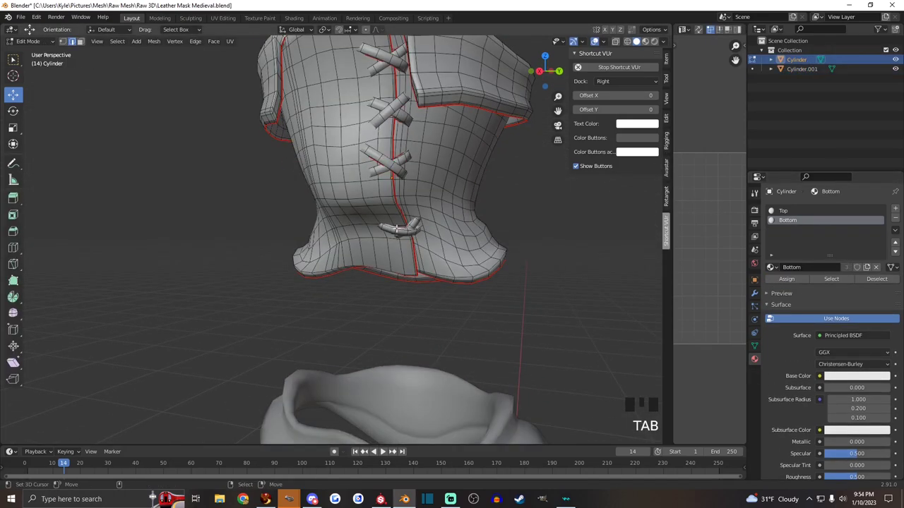
{"action": "scroll", "coordinate": [355, 181], "scroll_direction": "up", "scroll_amount": 1}
{"action": "right_click", "coordinate": [431, 220], "text": "shift"}
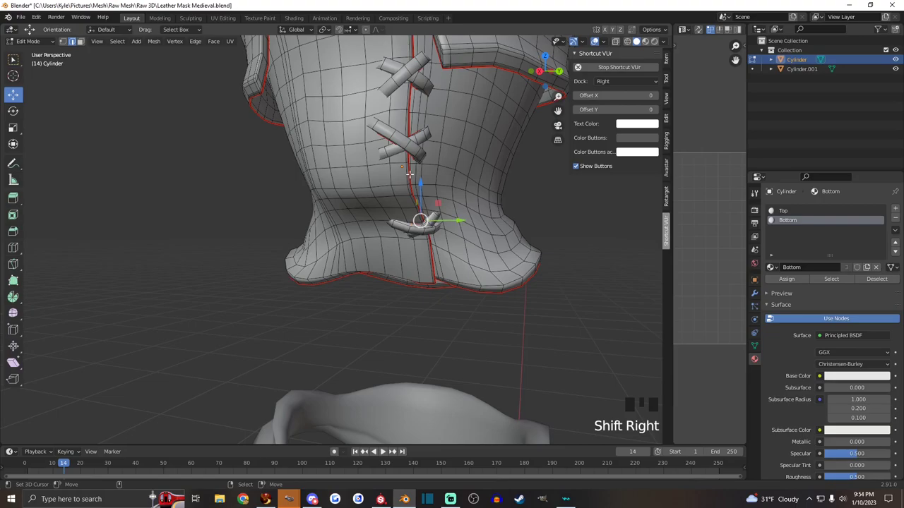
{"action": "right_click", "coordinate": [413, 198], "text": "shift"}
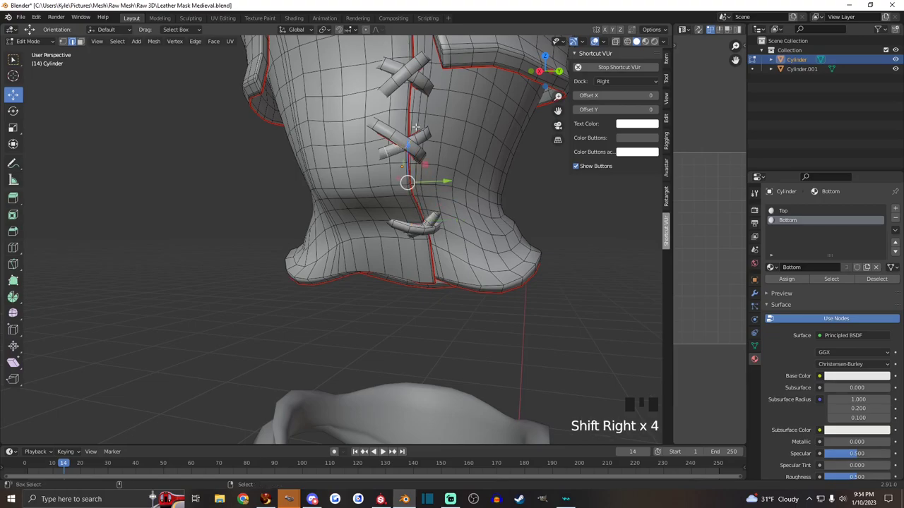
{"action": "key", "text": "shift+g"}
{"action": "left_click", "coordinate": [416, 84]}
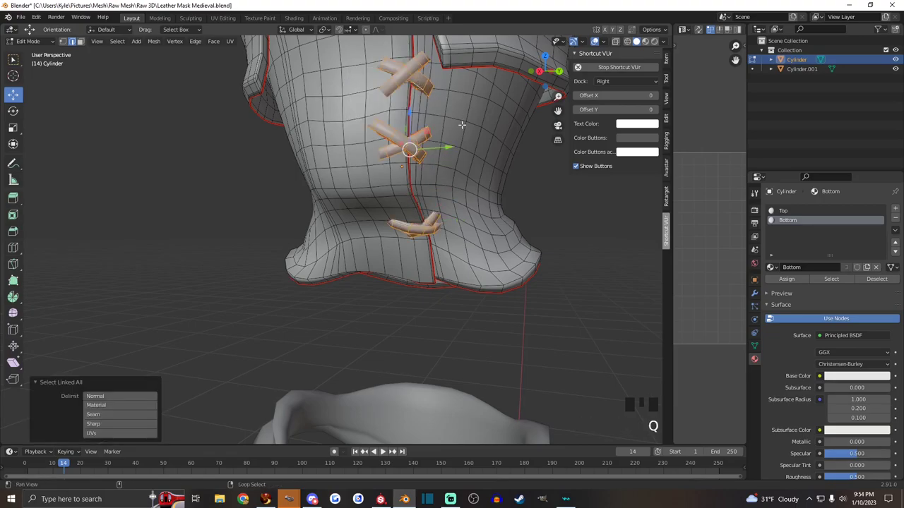
{"action": "scroll", "coordinate": [395, 120], "scroll_direction": "down", "scroll_amount": 1}
{"action": "right_click", "coordinate": [385, 134], "text": "shift"}
{"action": "key", "text": "q"}
{"action": "left_click", "coordinate": [393, 125]}
Add a third slot with a new material for the selected laces of the upper piece
{"action": "left_click", "coordinate": [895, 210]}
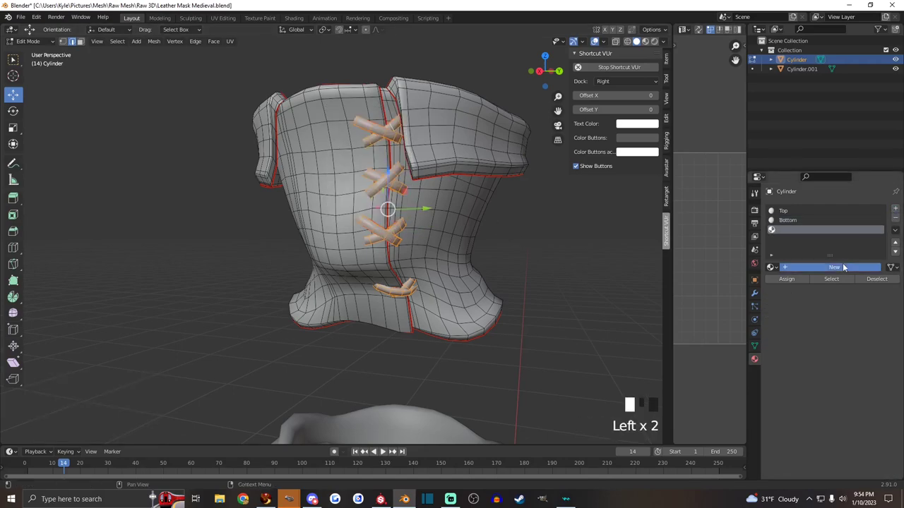
{"action": "left_click", "coordinate": [790, 267]}
{"action": "scroll", "coordinate": [406, 267], "scroll_direction": "down", "scroll_amount": 1}
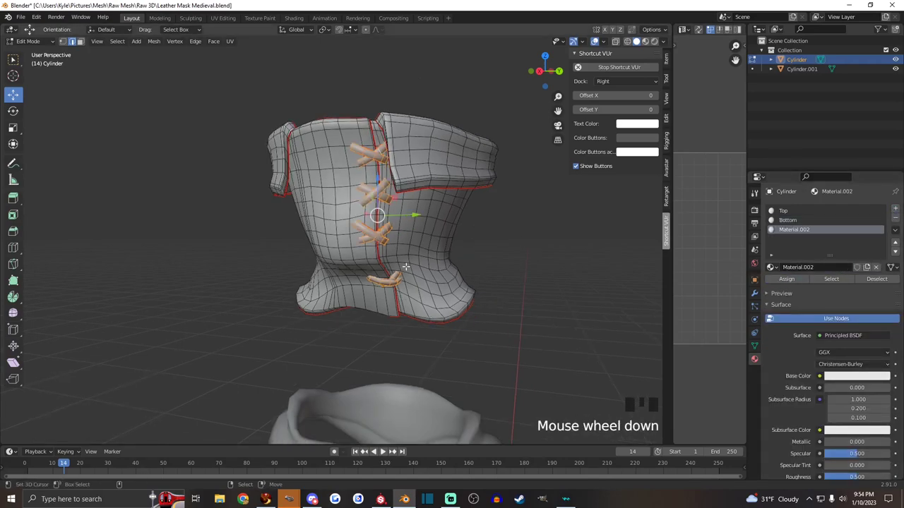
Check the upper piece's material assignment by selecting faces of similar material, first on the leather and then on a lace
{"action": "left_click", "coordinate": [79, 41]}
{"action": "left_click", "coordinate": [329, 212]}
{"action": "key", "text": "q"}
{"action": "left_click", "coordinate": [307, 262]}
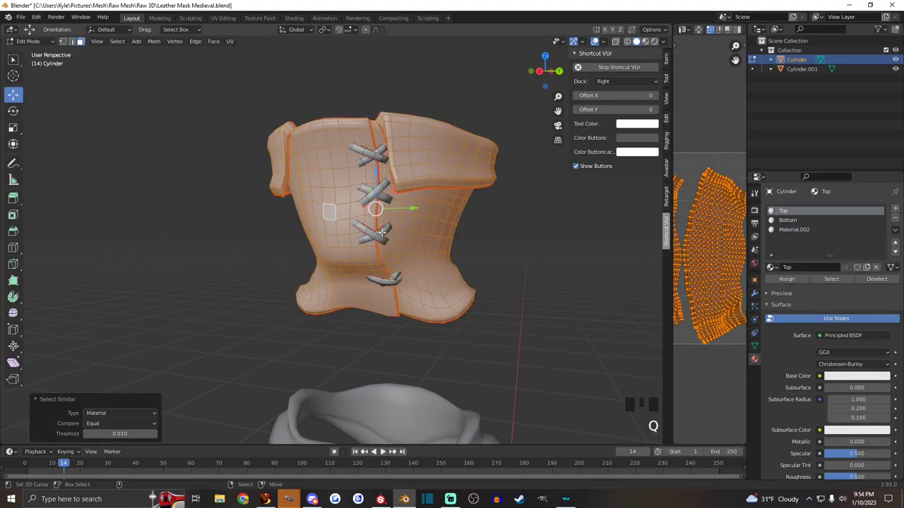
{"action": "left_click", "coordinate": [380, 235]}
{"action": "key", "text": "q"}
{"action": "left_click", "coordinate": [376, 238]}
Check the lower piece's material assignment by selecting faces of similar material on its leather and on a lace
{"action": "key", "text": "Tab"}
{"action": "scroll", "coordinate": [423, 267], "scroll_direction": "down", "scroll_amount": 3}
{"action": "left_click", "coordinate": [399, 343]}
{"action": "key", "text": "Tab"}
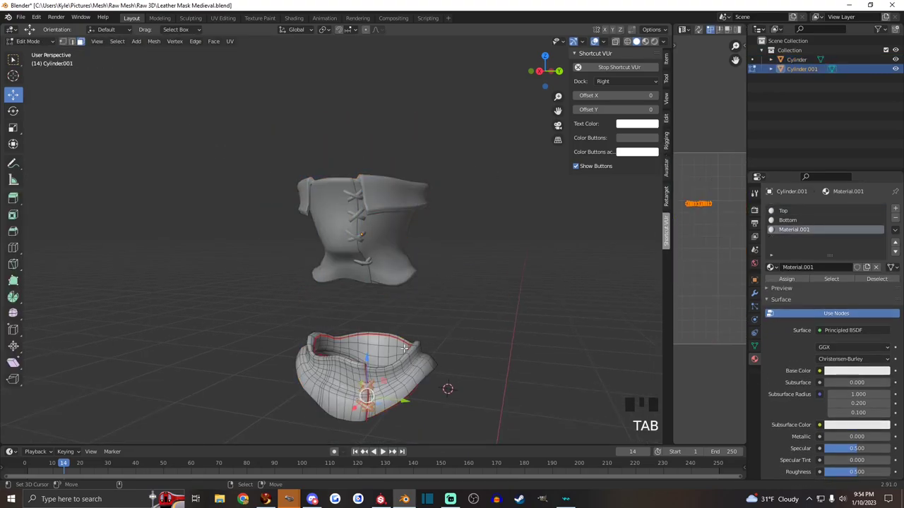
{"action": "left_click", "coordinate": [407, 375]}
{"action": "key", "text": "q"}
{"action": "left_click", "coordinate": [407, 374]}
{"action": "scroll", "coordinate": [406, 375], "scroll_direction": "up", "scroll_amount": 3}
{"action": "key", "text": "a"}
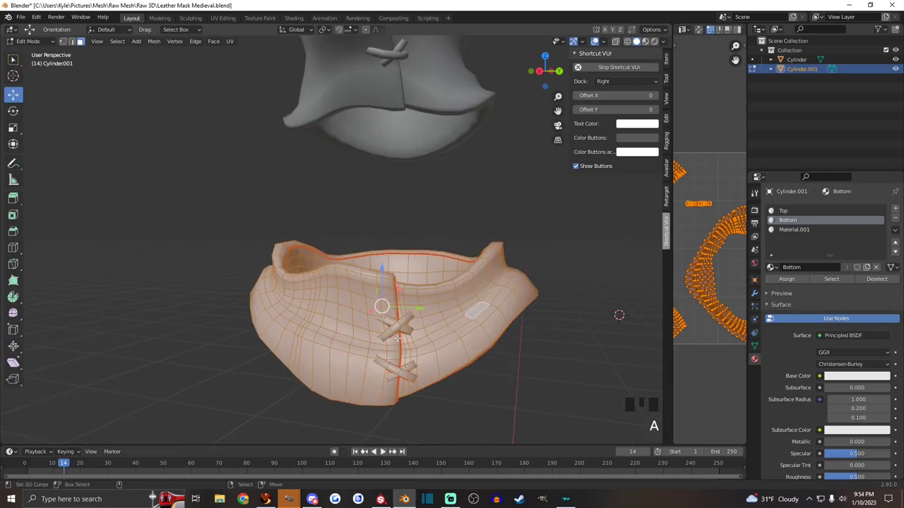
{"action": "left_click", "coordinate": [397, 327]}
{"action": "key", "text": "q"}
{"action": "left_click", "coordinate": [397, 327]}
{"action": "scroll", "coordinate": [502, 313], "scroll_direction": "down", "scroll_amount": 3}
{"action": "key", "text": "a"}
{"action": "key", "text": "a"}
{"action": "key", "text": "a"}
{"action": "scroll", "coordinate": [478, 300], "scroll_direction": "up", "scroll_amount": 1}
{"action": "key", "text": "Tab"}
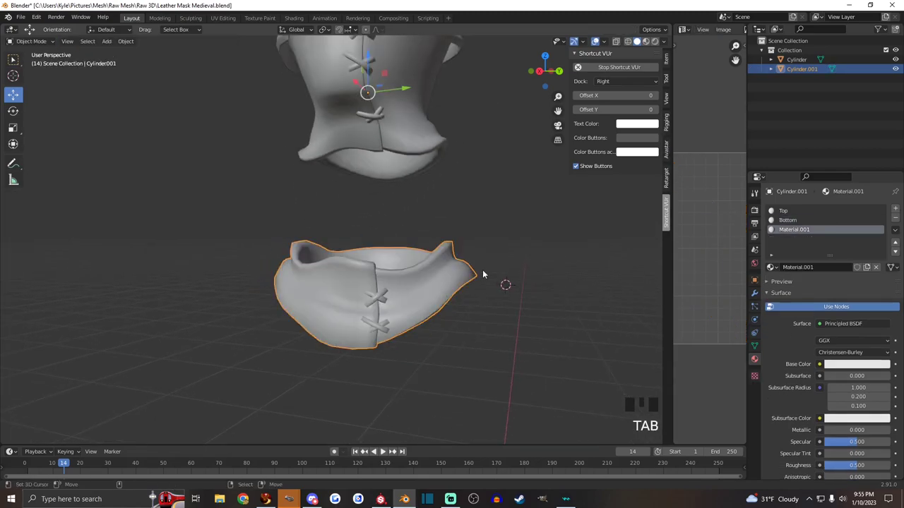
Select the upper piece and save the Leather Mask Medieval file
{"action": "left_click_drag", "start_coordinate": [480, 268], "coordinate": [420, 233], "text": "alt"}
{"action": "right_click", "coordinate": [323, 194]}
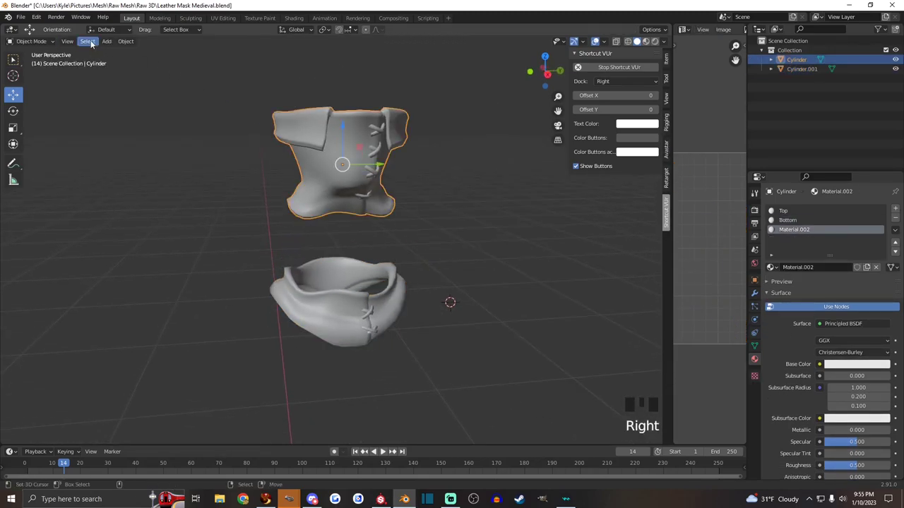
{"action": "left_click", "coordinate": [21, 17]}
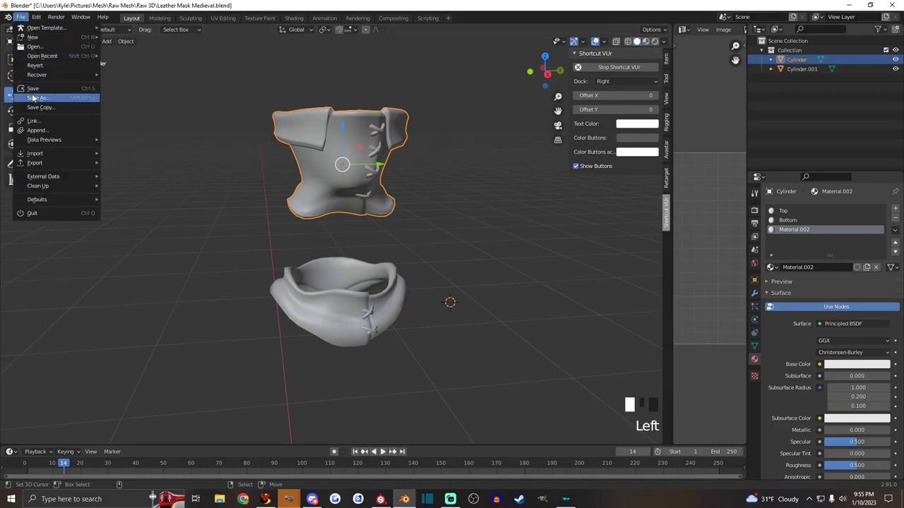
{"action": "left_click", "coordinate": [33, 88]}
Export the model in Collada (Default) format to the DAE Mesh folder as Leather Mask Medieval.dae
{"action": "left_click", "coordinate": [22, 18]}
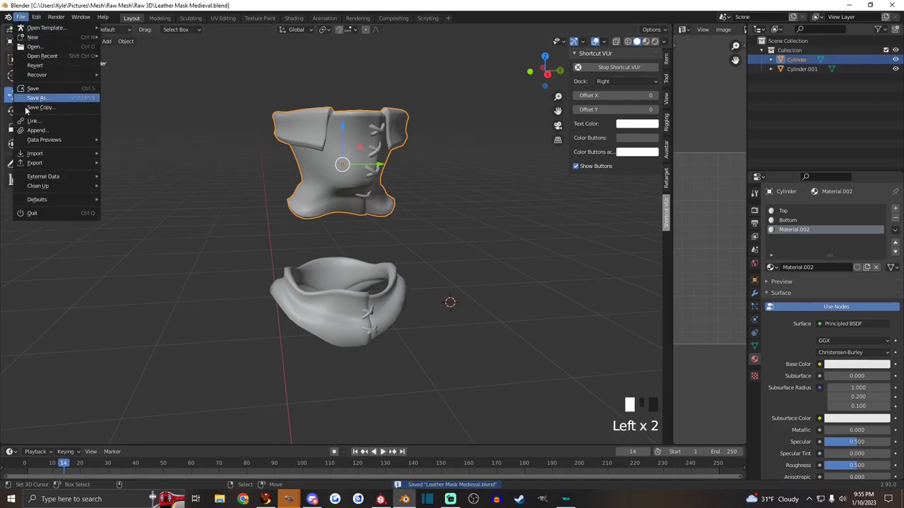
{"action": "mouse_move", "coordinate": [38, 168]}
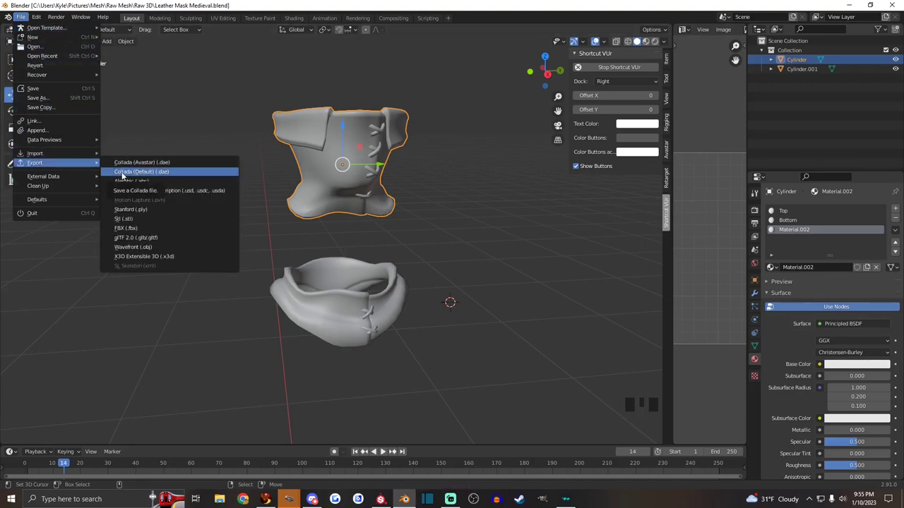
{"action": "left_click", "coordinate": [151, 173]}
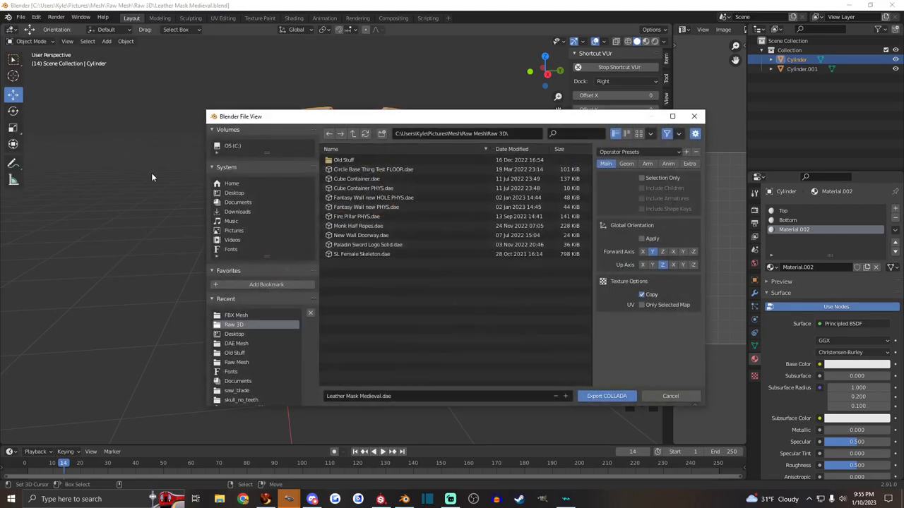
{"action": "left_click", "coordinate": [236, 343]}
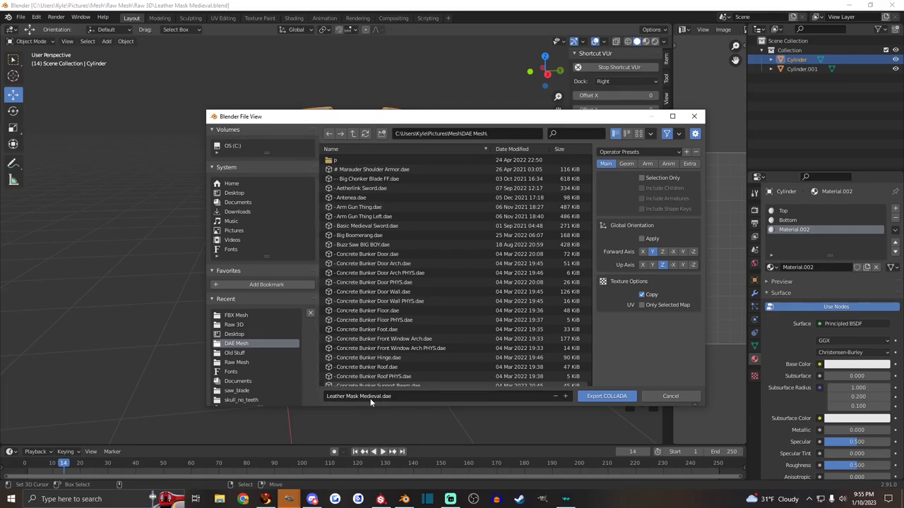
{"action": "left_click", "coordinate": [606, 396]}
Switch to the Firestorm viewer and start uploading a mesh model
{"action": "left_click", "coordinate": [267, 498]}
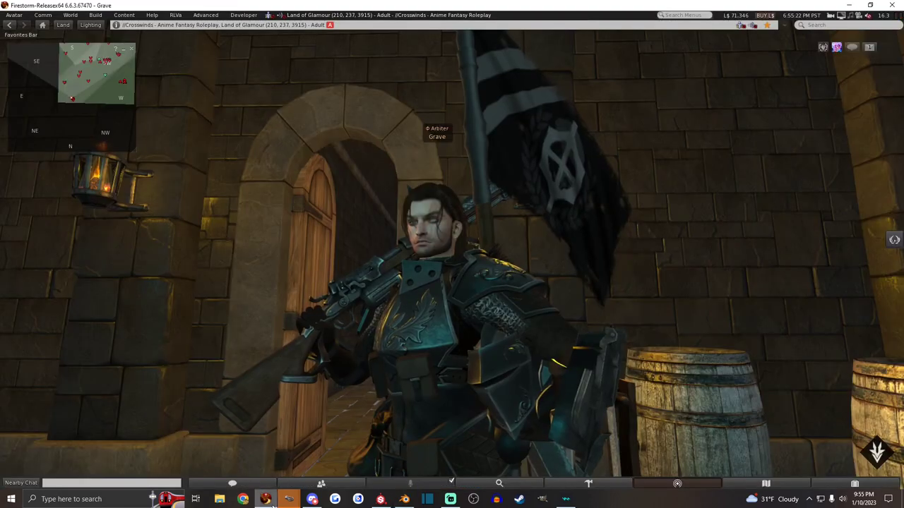
{"action": "left_click", "coordinate": [96, 15]}
{"action": "mouse_move", "coordinate": [115, 135]}
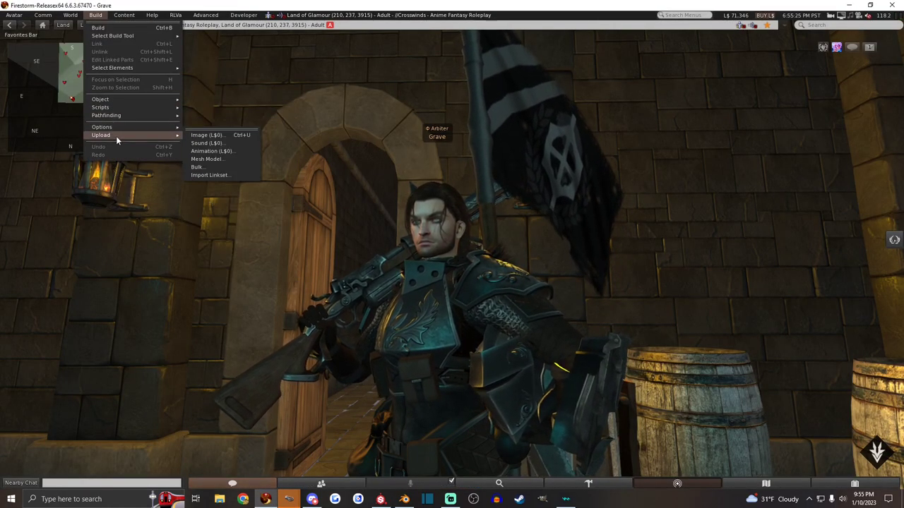
{"action": "left_click", "coordinate": [208, 158]}
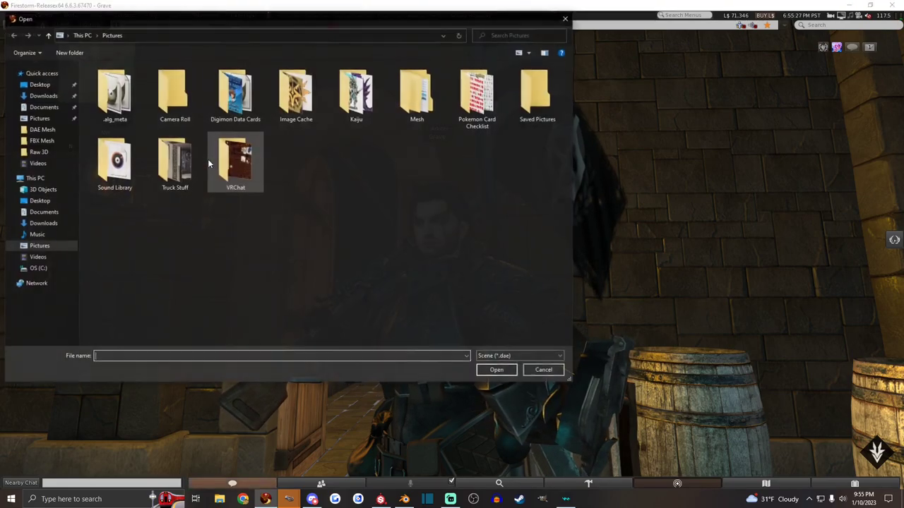
Load Leather Mask Medieval.dae from the DAE Mesh folder as the mesh model for upload
{"action": "left_click", "coordinate": [42, 129]}
{"action": "left_click", "coordinate": [269, 162]}
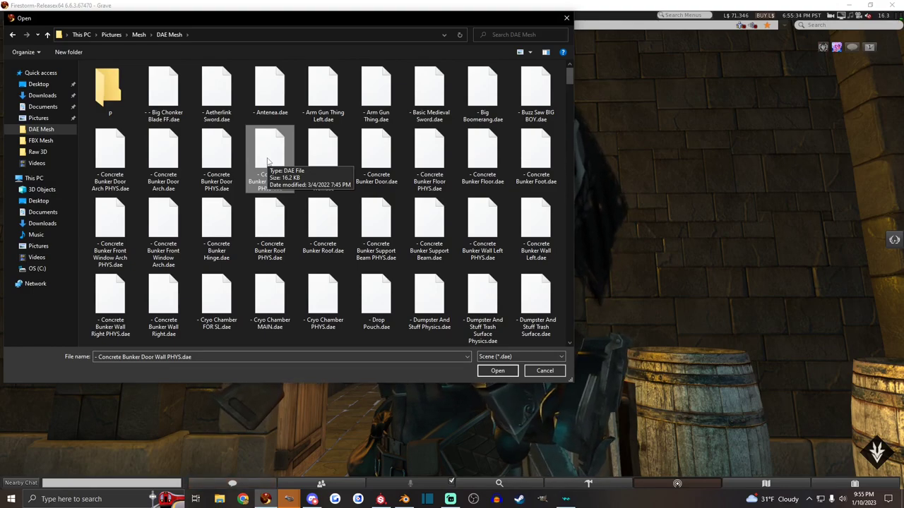
{"action": "left_click", "coordinate": [526, 36]}
{"action": "type", "text": "mask"}
{"action": "left_click", "coordinate": [386, 110]}
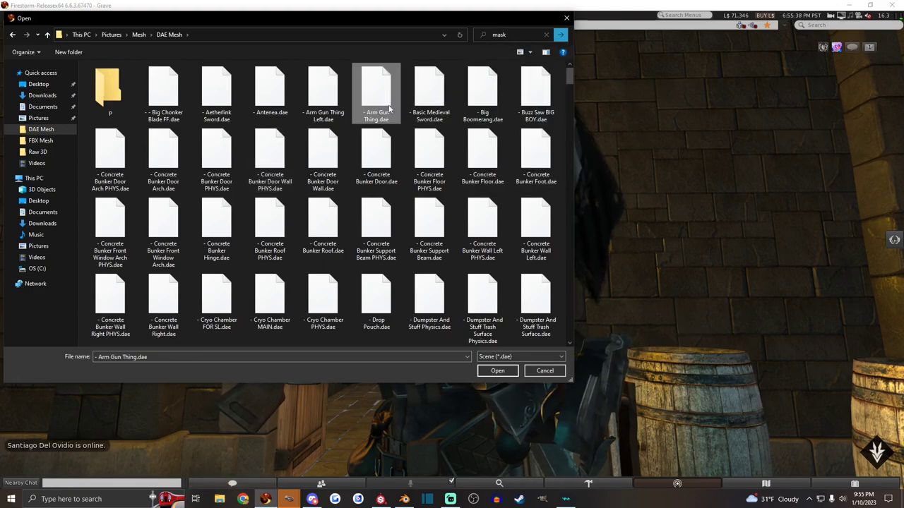
{"action": "type", "text": "leather"}
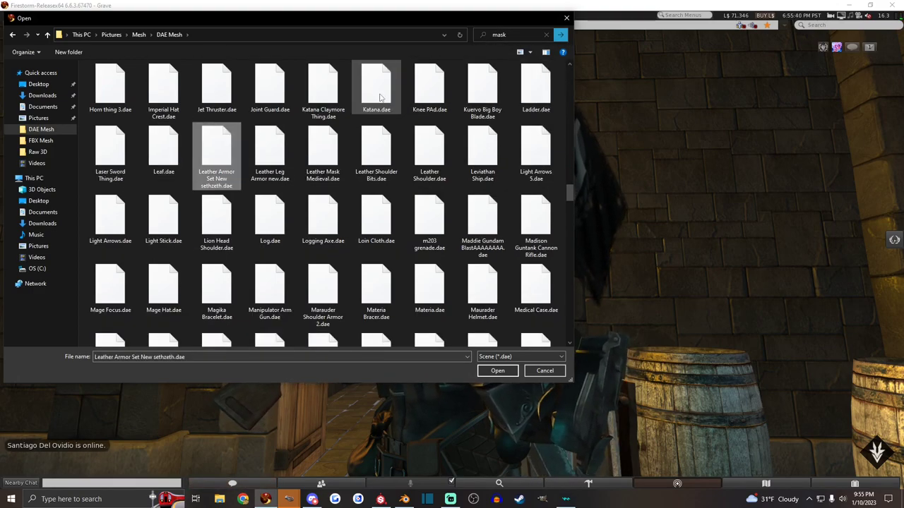
{"action": "left_click", "coordinate": [322, 159]}
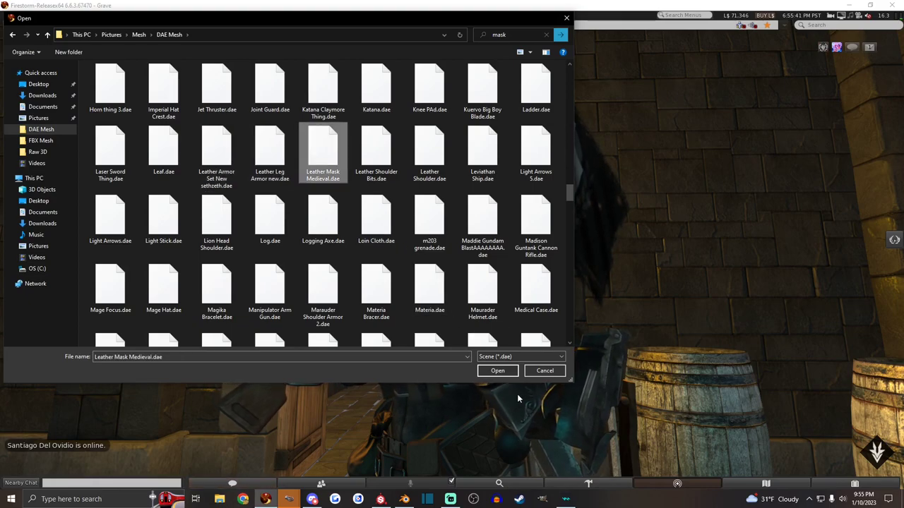
{"action": "left_click", "coordinate": [497, 371]}
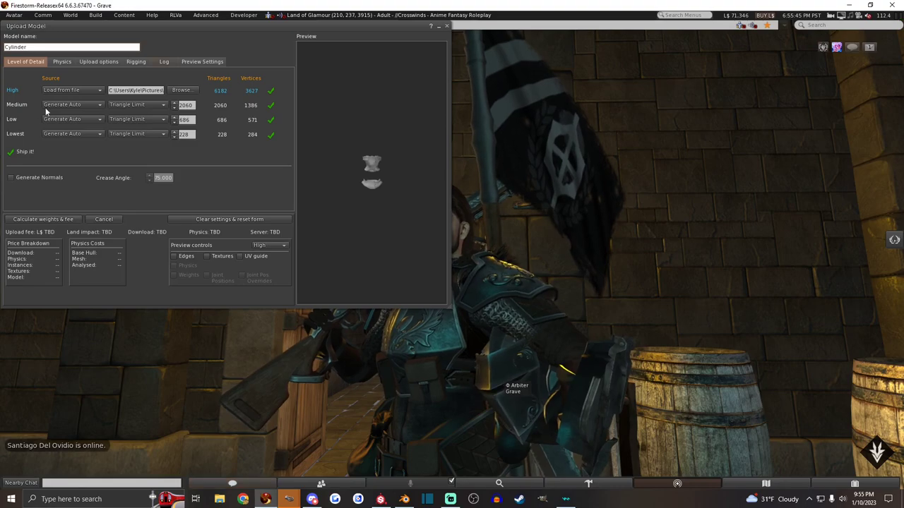
Set the model's Medium and Low levels of detail to Use LoD above
{"action": "scroll", "coordinate": [370, 177], "scroll_direction": "up", "scroll_amount": 5}
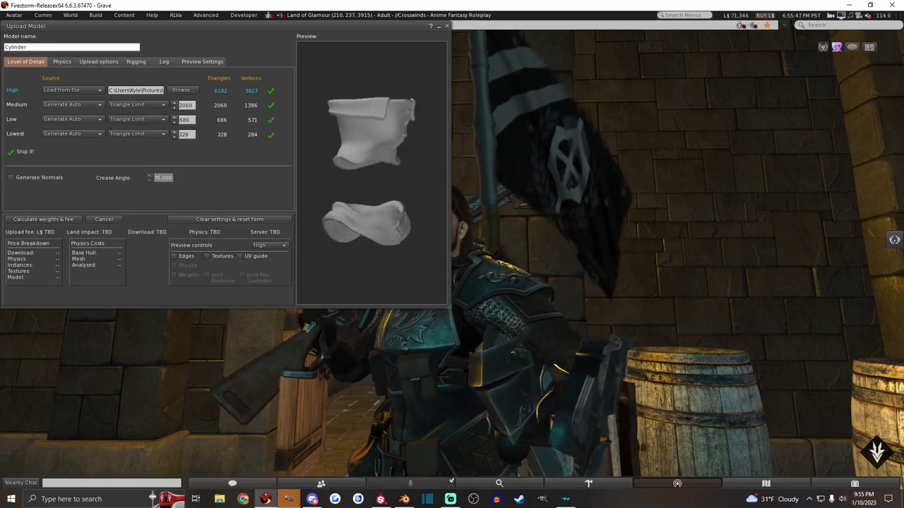
{"action": "left_click", "coordinate": [71, 105]}
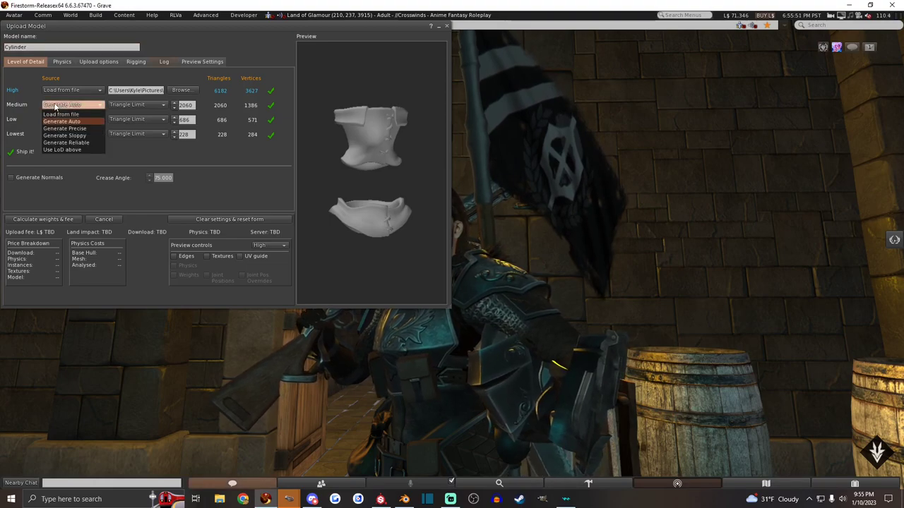
{"action": "left_click", "coordinate": [58, 150]}
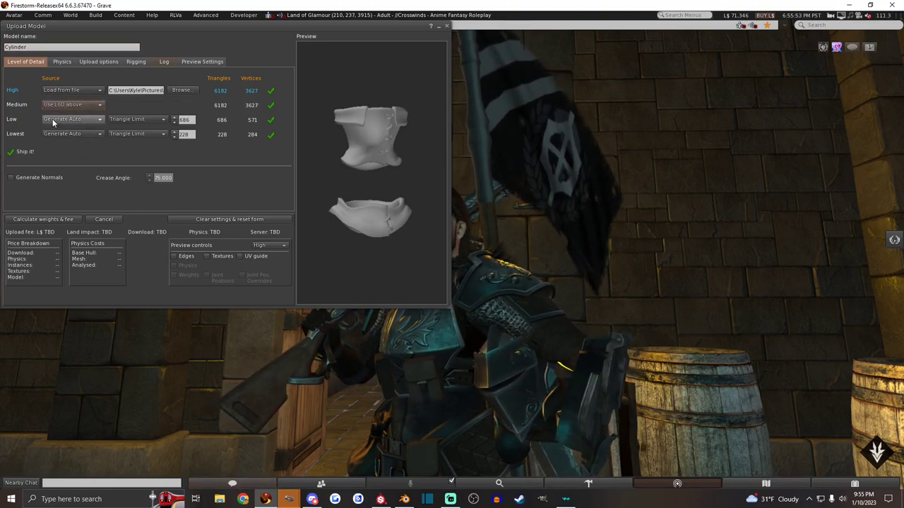
{"action": "left_click", "coordinate": [46, 120]}
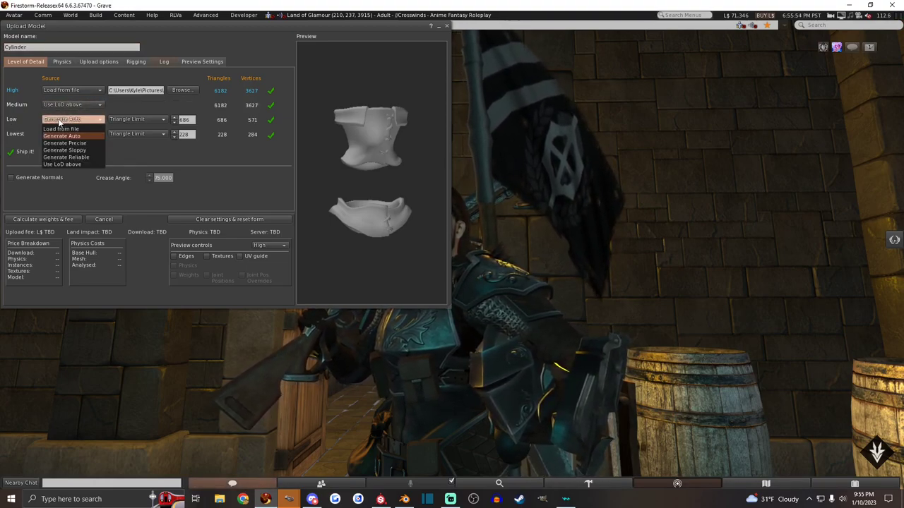
{"action": "left_click", "coordinate": [59, 165]}
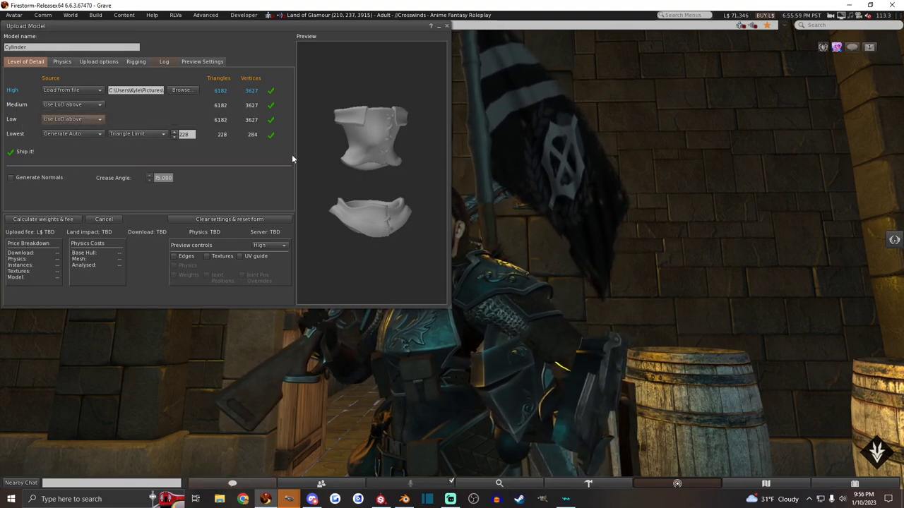
Calculate the model's weights and fee, and upload the mesh
{"action": "mouse_move", "coordinate": [355, 174]}
{"action": "left_mouse_down"}
{"action": "mouse_move", "coordinate": [378, 176]}
{"action": "mouse_move", "coordinate": [364, 181]}
{"action": "left_mouse_up"}
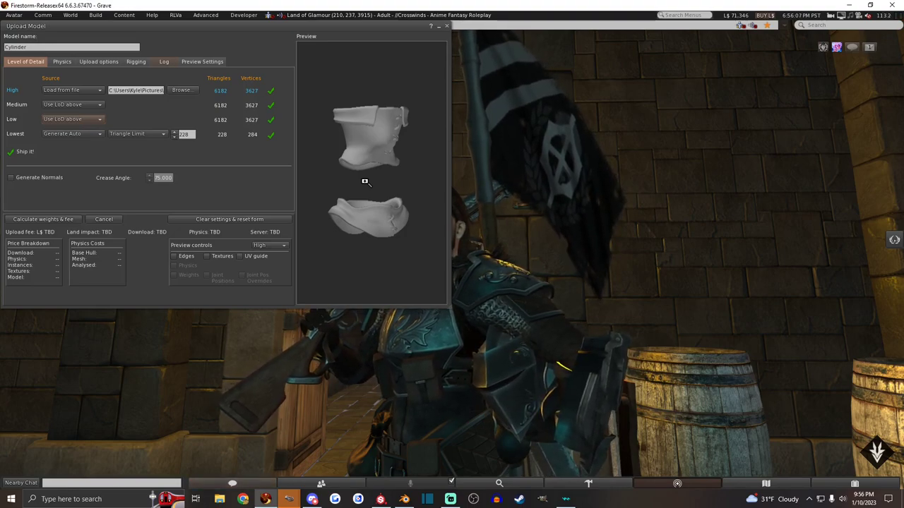
{"action": "left_click", "coordinate": [35, 219]}
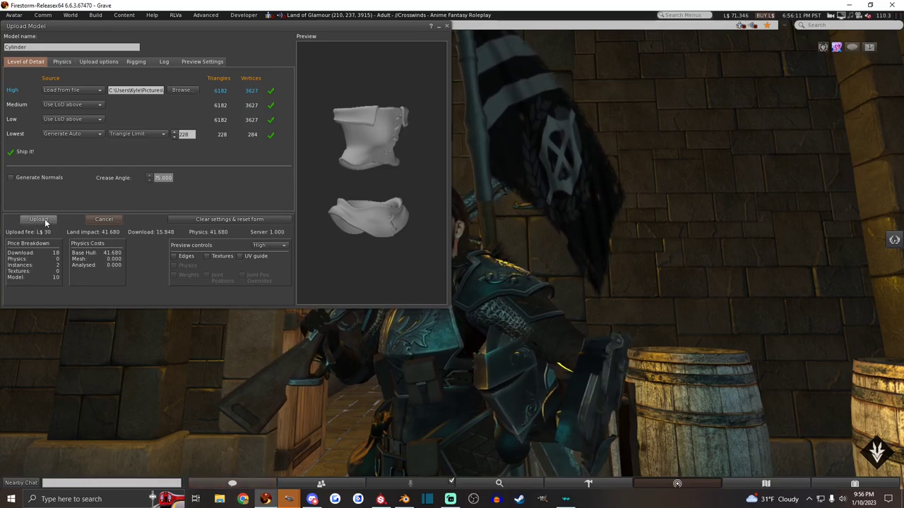
{"action": "left_click", "coordinate": [41, 217]}
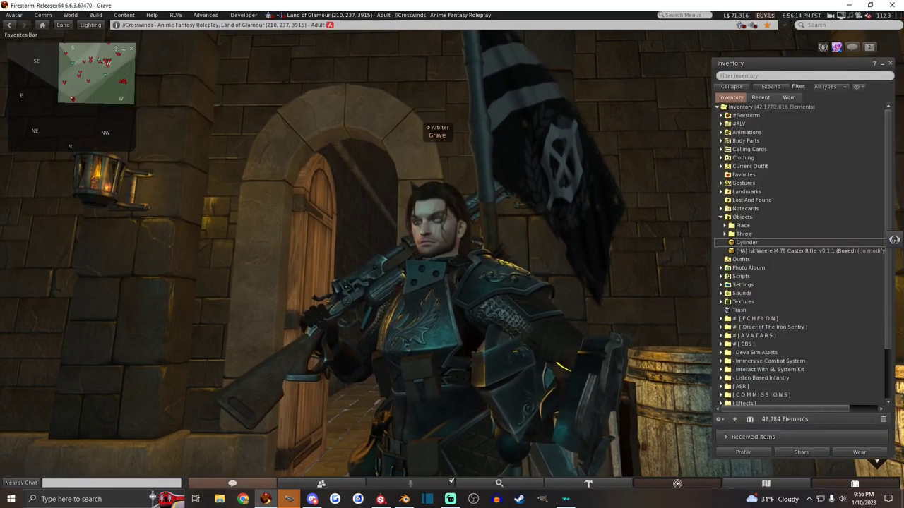
Place the uploaded Cylinder mesh from the inventory onto the barrel top and close the build window
{"action": "mouse_move", "coordinate": [452, 254]}
{"action": "left_mouse_down", "text": "alt"}
{"action": "mouse_move", "coordinate": [522, 353]}
{"action": "mouse_move", "coordinate": [414, 300]}
{"action": "mouse_move", "coordinate": [464, 252]}
{"action": "left_mouse_up", "text": "alt"}
{"action": "key", "text": "Down"}
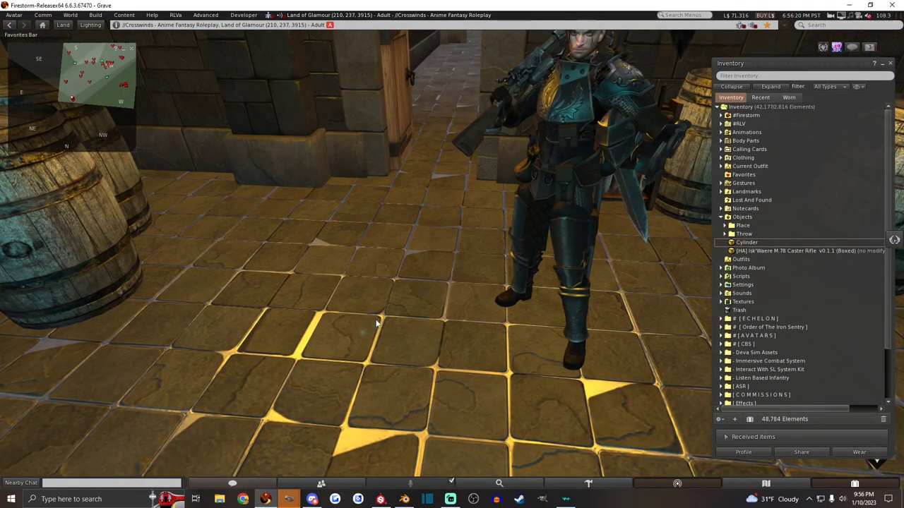
{"action": "left_click_drag", "start_coordinate": [400, 230], "coordinate": [205, 261], "text": "alt"}
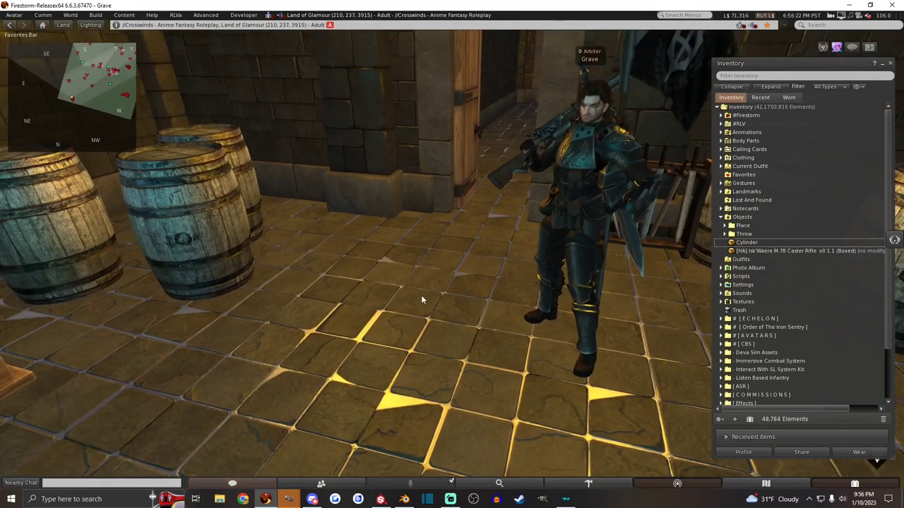
{"action": "right_click", "coordinate": [124, 219]}
{"action": "left_click", "coordinate": [146, 241]}
{"action": "left_click_drag", "start_coordinate": [752, 243], "coordinate": [497, 250]}
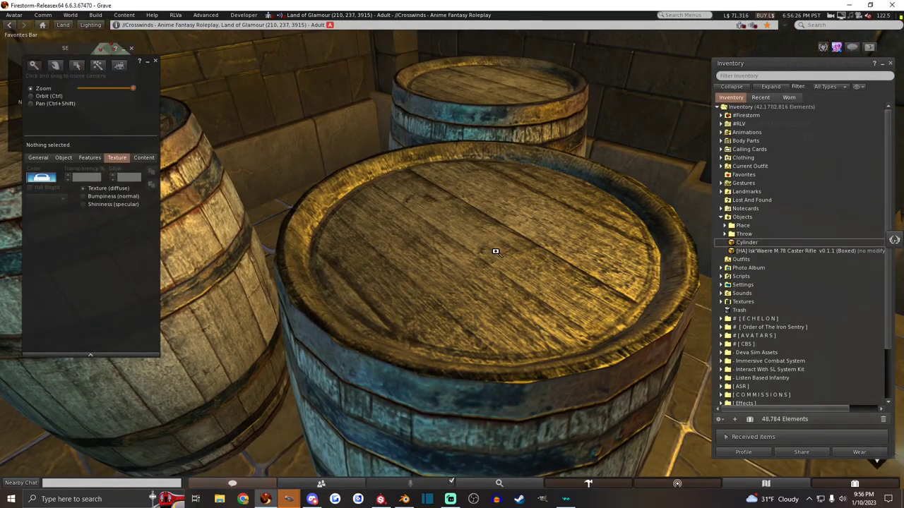
{"action": "left_click_drag", "start_coordinate": [514, 212], "coordinate": [448, 267], "text": "alt"}
{"action": "left_click_drag", "start_coordinate": [403, 387], "coordinate": [449, 243]}
{"action": "key", "text": "ctrl+w"}
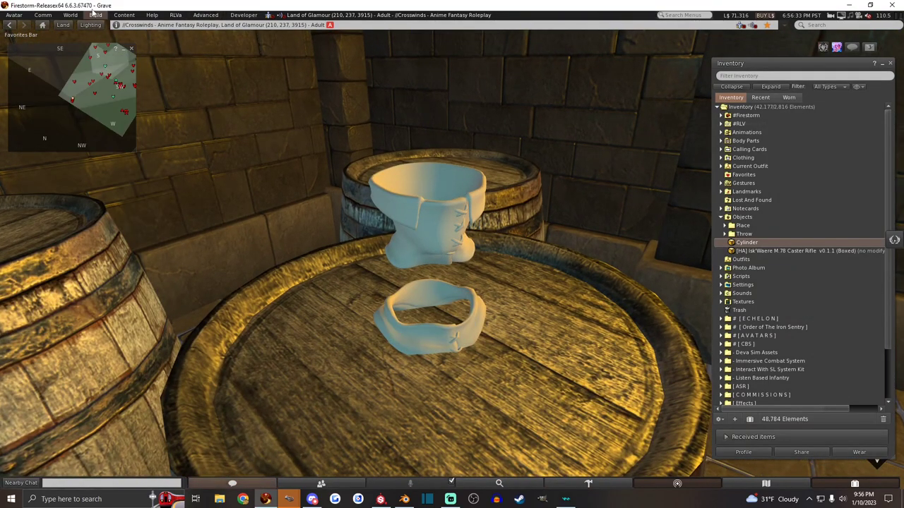
Bulk upload the mask's three texture images, including the specular and normal maps, from the Pictures folder
{"action": "left_click", "coordinate": [94, 15]}
{"action": "mouse_move", "coordinate": [110, 135]}
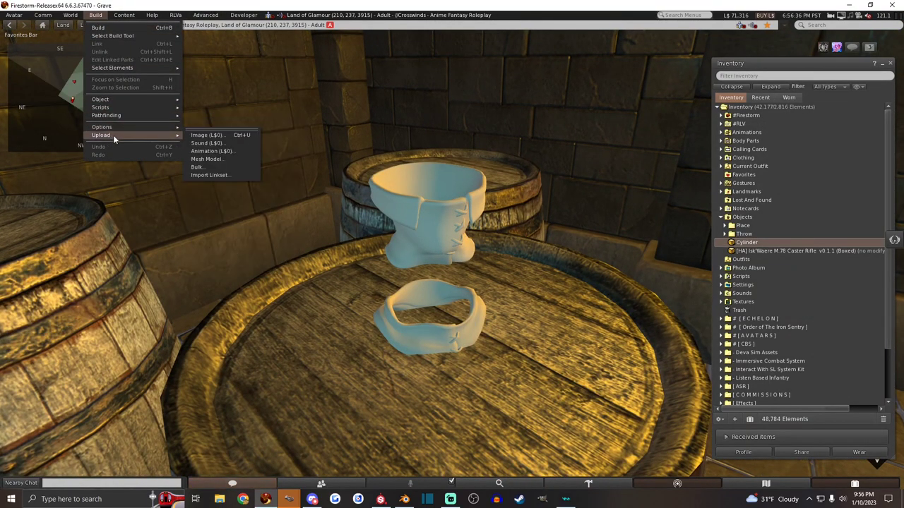
{"action": "left_click", "coordinate": [203, 166]}
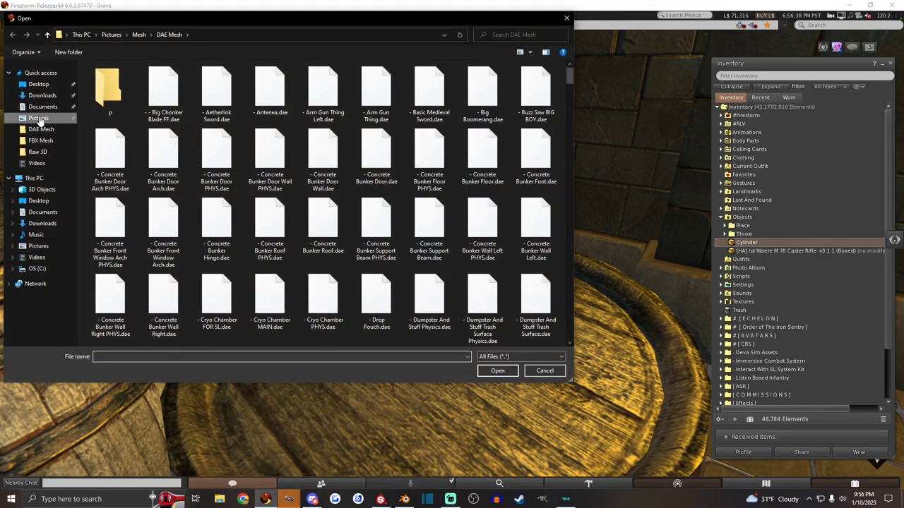
{"action": "left_click", "coordinate": [38, 118]}
{"action": "left_click", "coordinate": [406, 166]}
{"action": "left_click", "coordinate": [347, 171], "text": "ctrl"}
{"action": "left_click", "coordinate": [293, 164], "text": "ctrl"}
{"action": "left_click", "coordinate": [495, 370]}
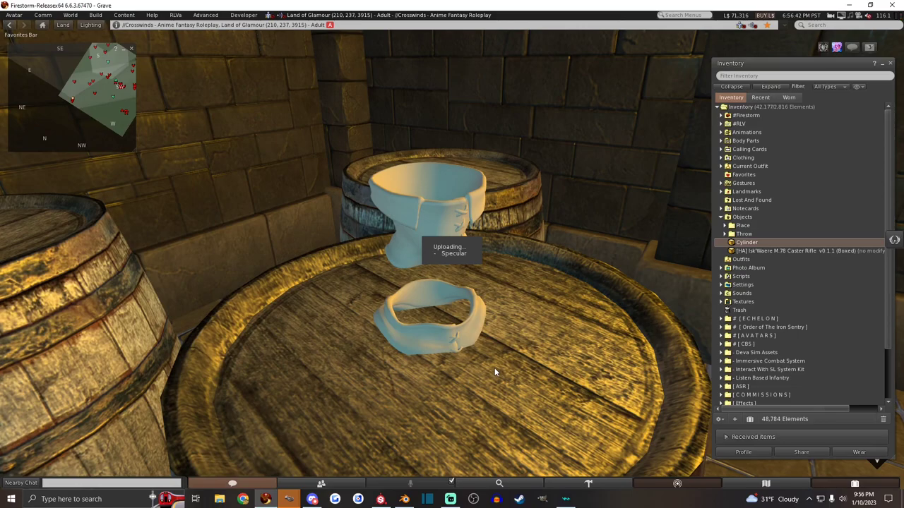
Edit the placed mask with Edit linked enabled and apply the new Texture image as the upper piece's diffuse texture
{"action": "right_click", "coordinate": [413, 236]}
{"action": "left_click", "coordinate": [408, 247]}
{"action": "left_click", "coordinate": [47, 121]}
{"action": "left_click", "coordinate": [422, 201]}
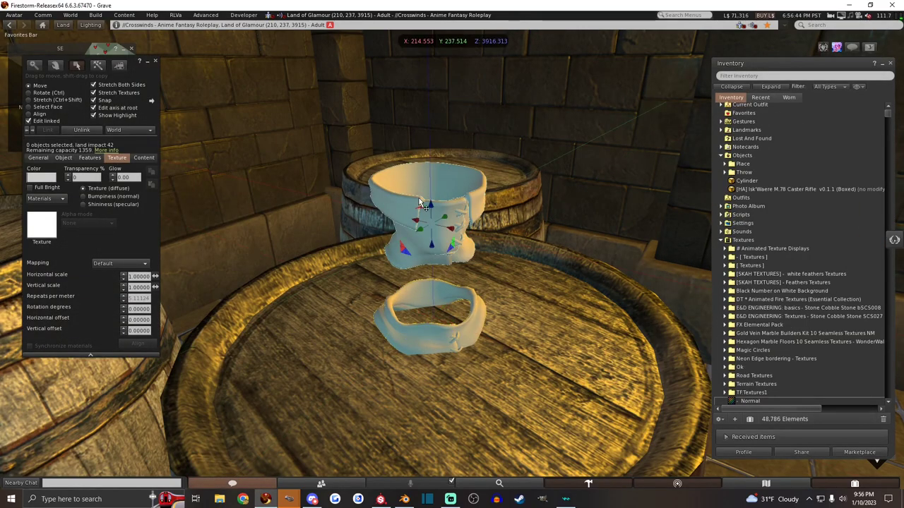
{"action": "left_click", "coordinate": [404, 209]}
{"action": "left_click_drag", "start_coordinate": [403, 209], "coordinate": [403, 202], "text": "alt"}
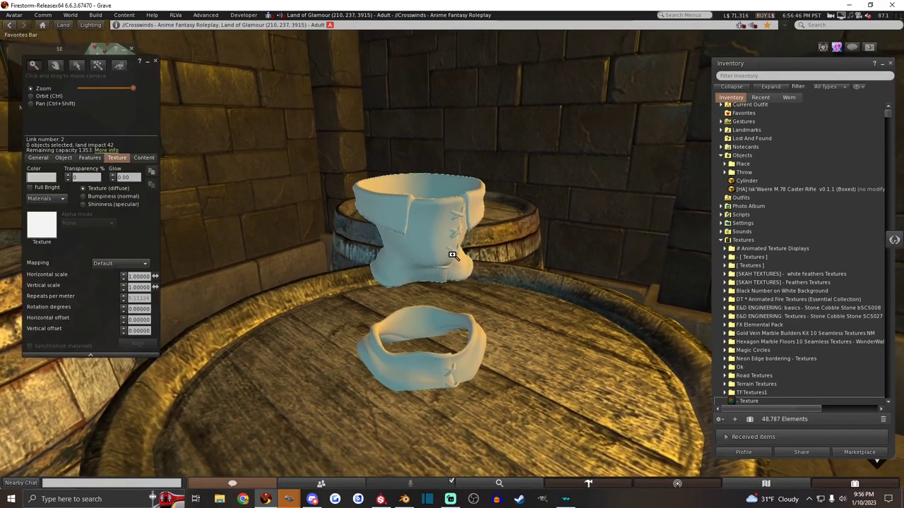
{"action": "left_click", "coordinate": [453, 256], "text": "alt"}
{"action": "scroll", "coordinate": [740, 207], "scroll_direction": "down", "scroll_amount": 3}
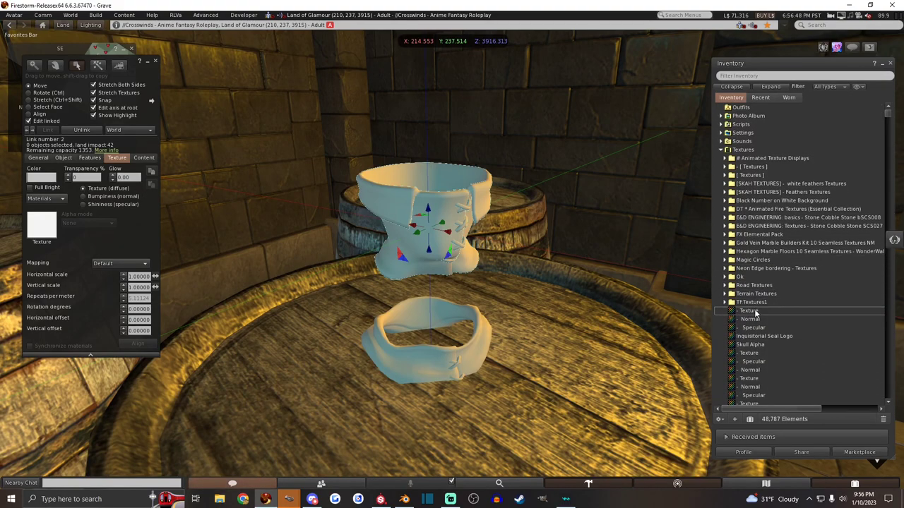
{"action": "left_click_drag", "start_coordinate": [748, 310], "coordinate": [118, 213]}
{"action": "left_click_drag", "start_coordinate": [45, 223], "coordinate": [44, 225]}
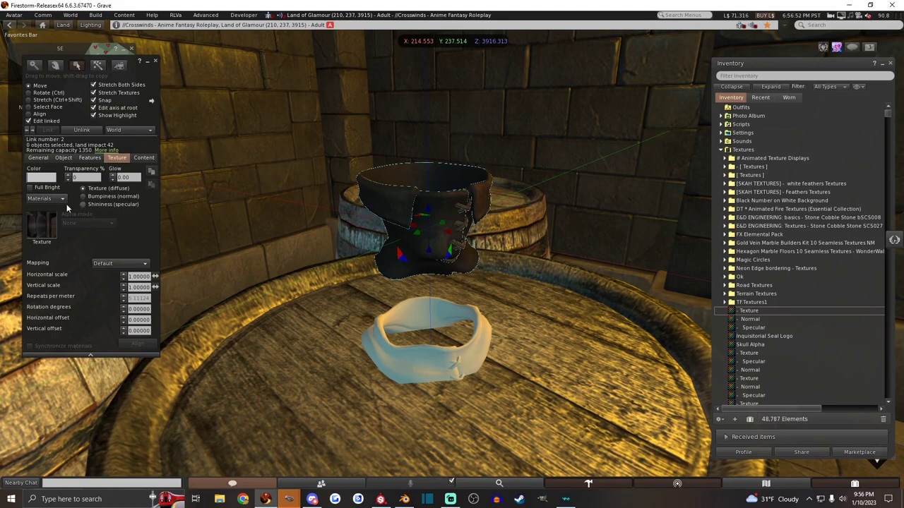
Apply the new Normal map as the upper piece's bumpiness and the Specular map as its shininess, and inspect the result
{"action": "left_click", "coordinate": [85, 197]}
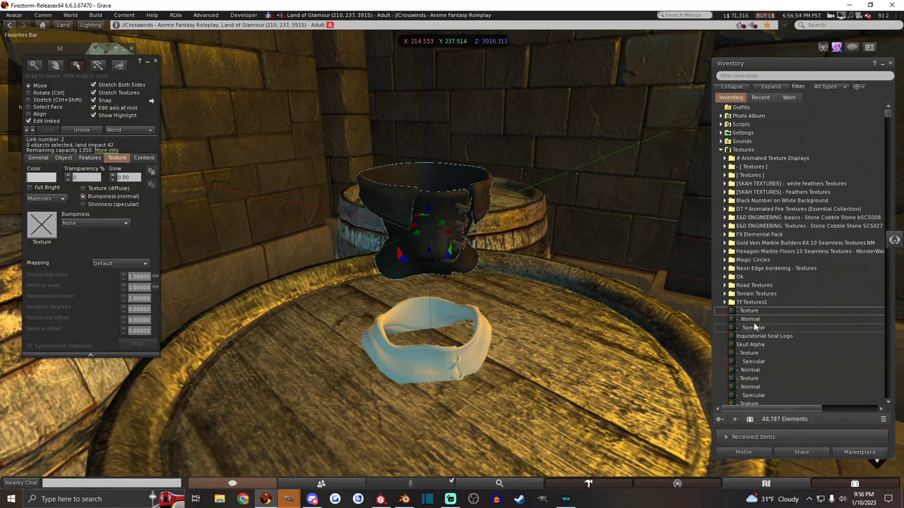
{"action": "left_click_drag", "start_coordinate": [751, 321], "coordinate": [120, 251]}
{"action": "left_click_drag", "start_coordinate": [45, 233], "coordinate": [43, 226]}
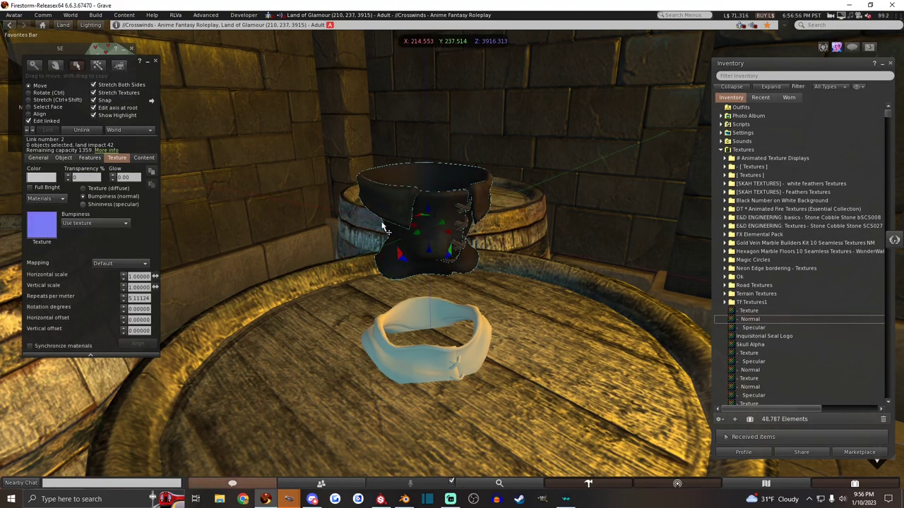
{"action": "left_click", "coordinate": [84, 204]}
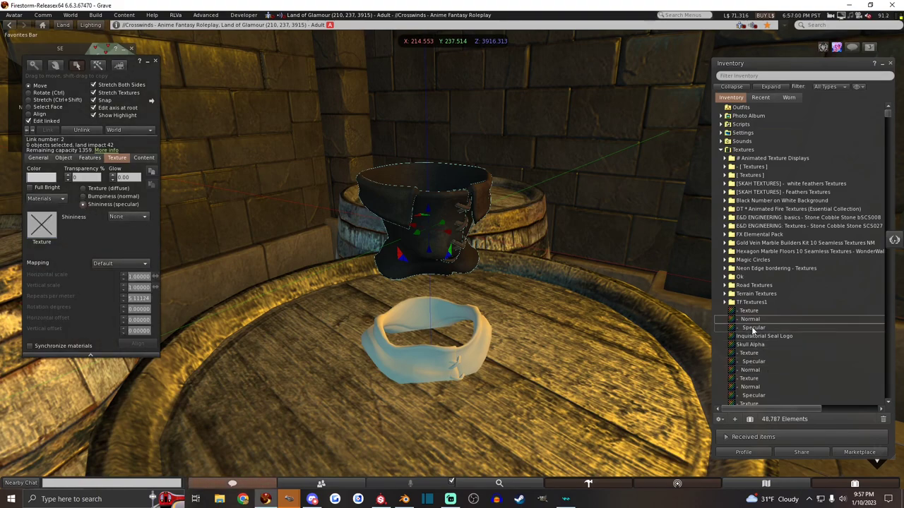
{"action": "left_click_drag", "start_coordinate": [753, 331], "coordinate": [102, 217]}
{"action": "left_click_drag", "start_coordinate": [50, 228], "coordinate": [42, 225]}
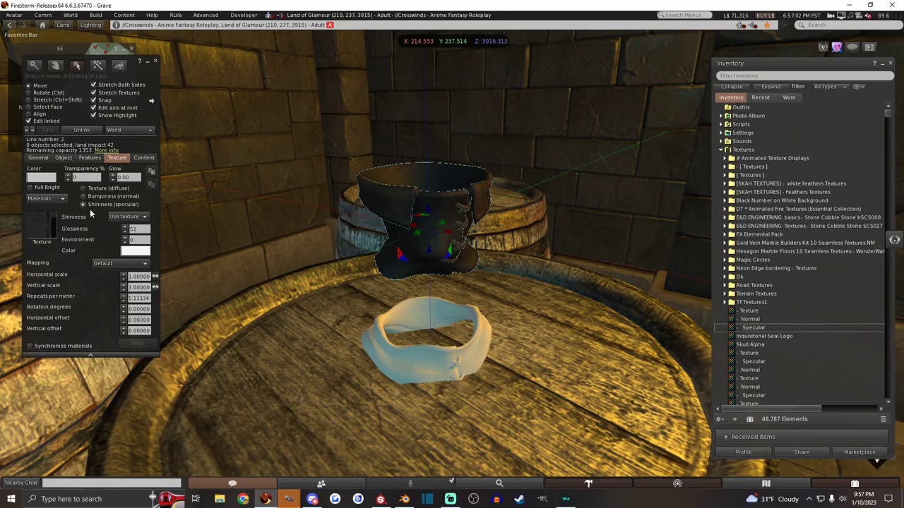
{"action": "left_click_drag", "start_coordinate": [430, 240], "coordinate": [368, 198], "text": "alt"}
{"action": "left_click_drag", "start_coordinate": [453, 451], "coordinate": [678, 469], "text": "alt"}
{"action": "left_click_drag", "start_coordinate": [430, 374], "coordinate": [705, 378], "text": "alt"}
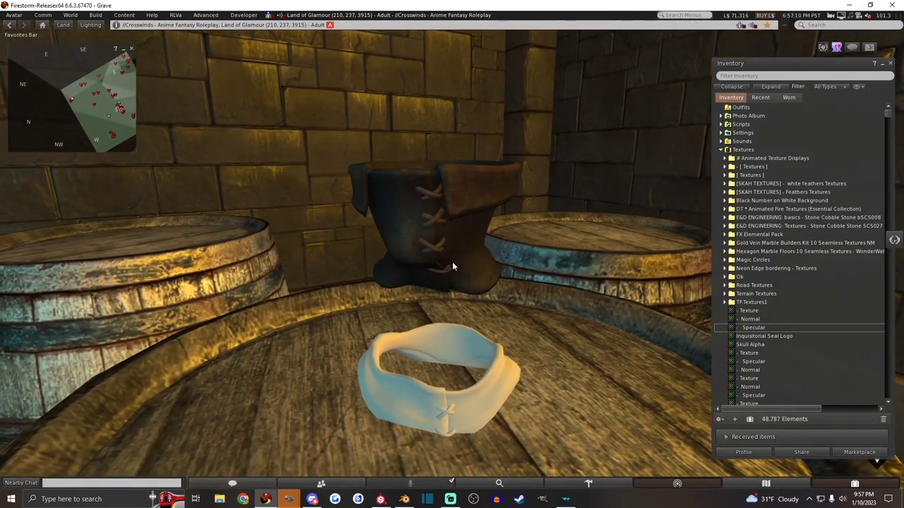
Switch to Substance Painter and export the three textures of the Bottom texture set
{"action": "left_click", "coordinate": [386, 502]}
{"action": "left_click", "coordinate": [8, 15]}
{"action": "left_click", "coordinate": [18, 184]}
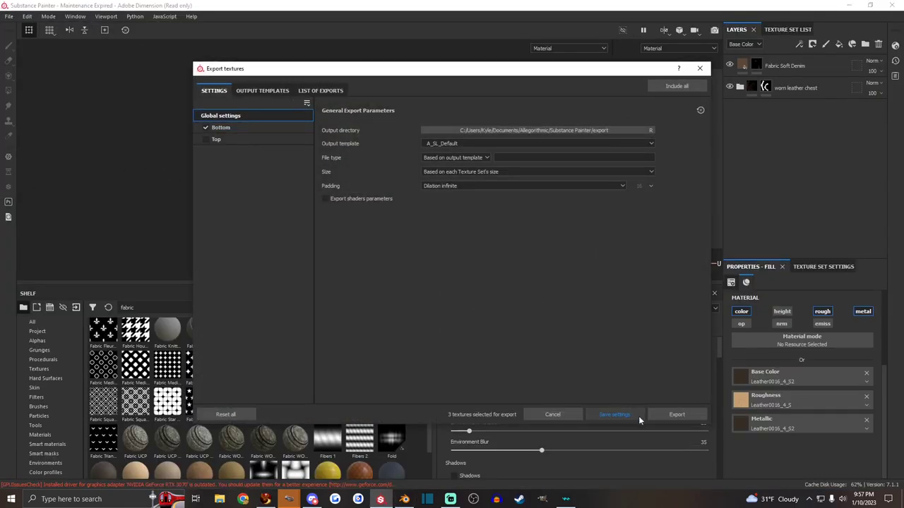
{"action": "left_click", "coordinate": [671, 415]}
{"action": "left_click", "coordinate": [698, 69]}
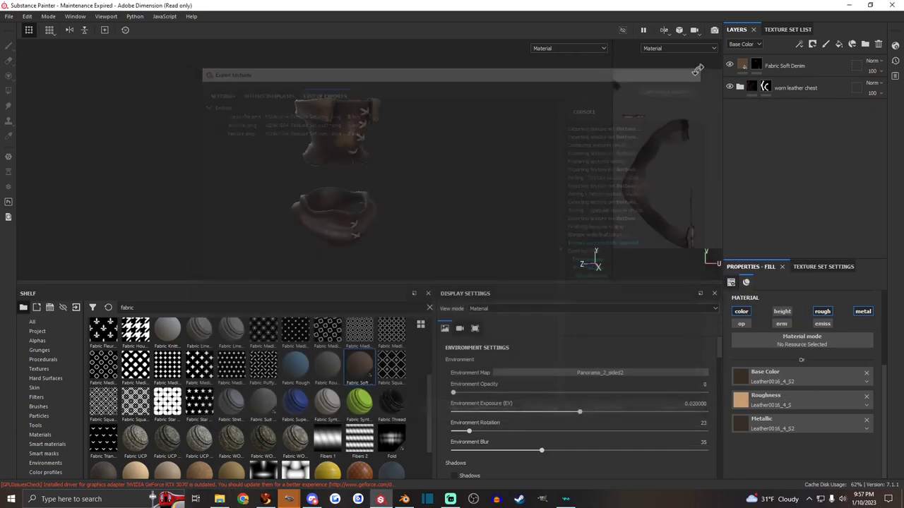
Switch to File Explorer and move the three exported textures from the export folder to Pictures
{"action": "left_click", "coordinate": [220, 499]}
{"action": "left_click", "coordinate": [458, 171]}
{"action": "left_click", "coordinate": [549, 186], "text": "shift"}
{"action": "left_click_drag", "start_coordinate": [514, 179], "coordinate": [336, 203]}
{"action": "left_click", "coordinate": [414, 177]}
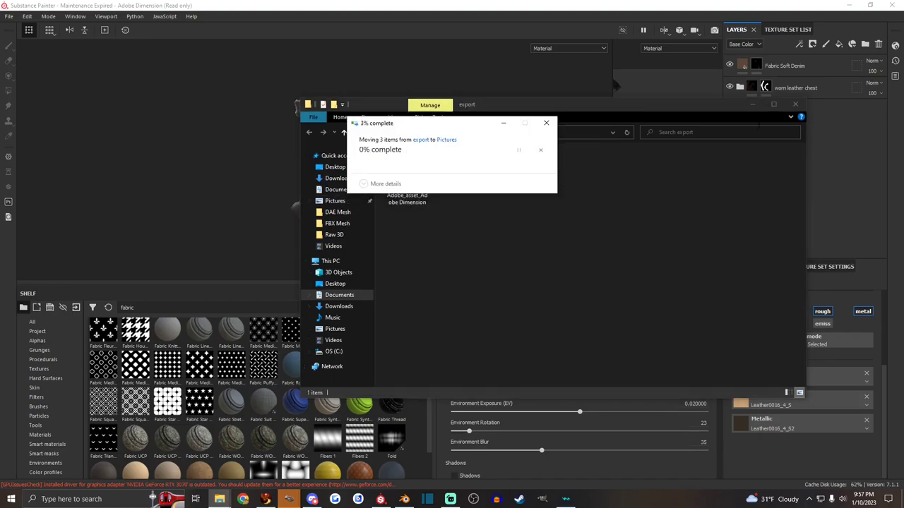
{"action": "left_click", "coordinate": [796, 105]}
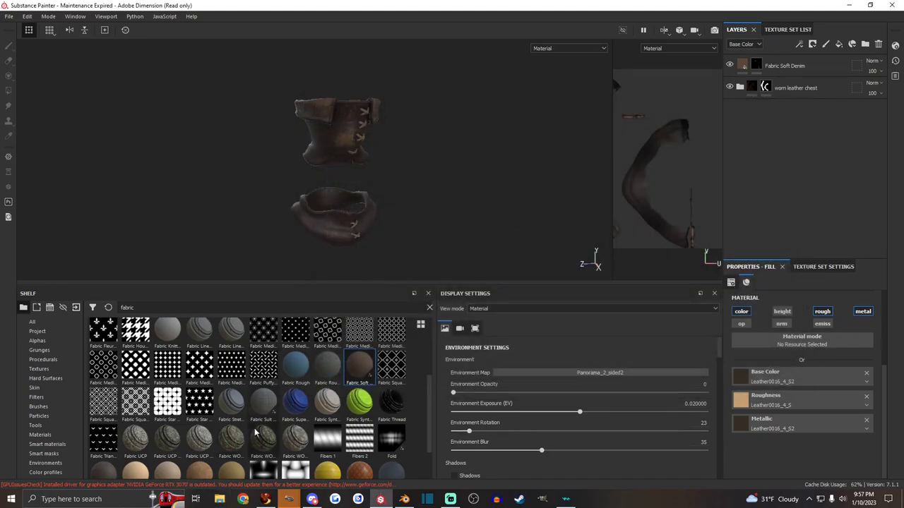
Switch back to Firestorm and bulk upload the three Bottom textures from the Pictures folder
{"action": "left_click", "coordinate": [265, 499]}
{"action": "left_click", "coordinate": [98, 14]}
{"action": "mouse_move", "coordinate": [118, 139]}
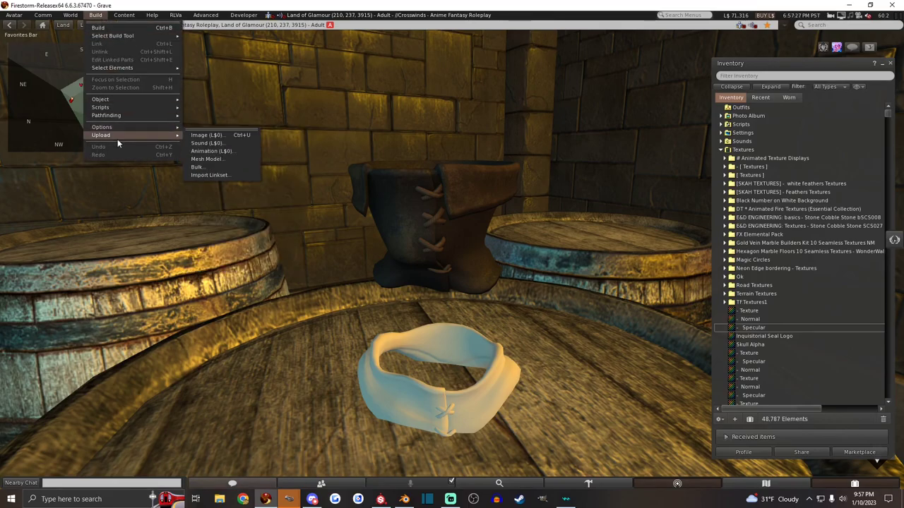
{"action": "left_click", "coordinate": [208, 166]}
{"action": "left_click", "coordinate": [304, 165]}
{"action": "left_click", "coordinate": [409, 169], "text": "shift"}
{"action": "left_click", "coordinate": [494, 370]}
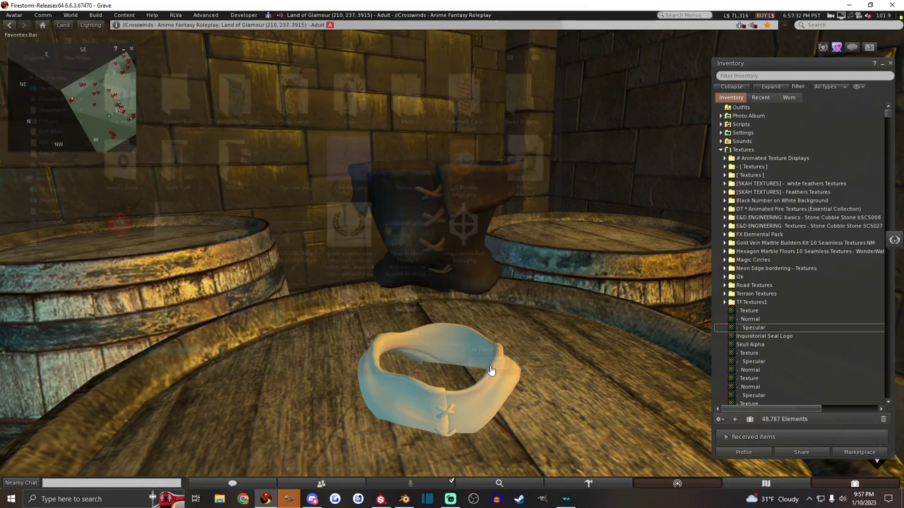
{"action": "right_click", "coordinate": [432, 401]}
{"action": "left_click", "coordinate": [452, 399]}
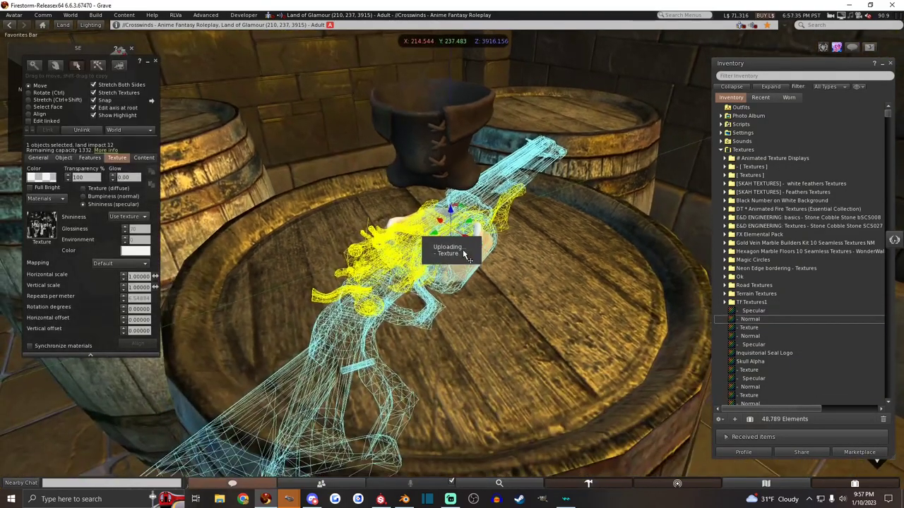
{"action": "key", "text": "Delete"}
{"action": "right_click", "coordinate": [413, 263]}
{"action": "left_click", "coordinate": [444, 291]}
{"action": "left_click", "coordinate": [81, 130]}
{"action": "left_click", "coordinate": [450, 277]}
{"action": "key", "text": "ctrl+b"}
{"action": "left_click_drag", "start_coordinate": [438, 243], "coordinate": [438, 169], "text": "ctrl+alt"}
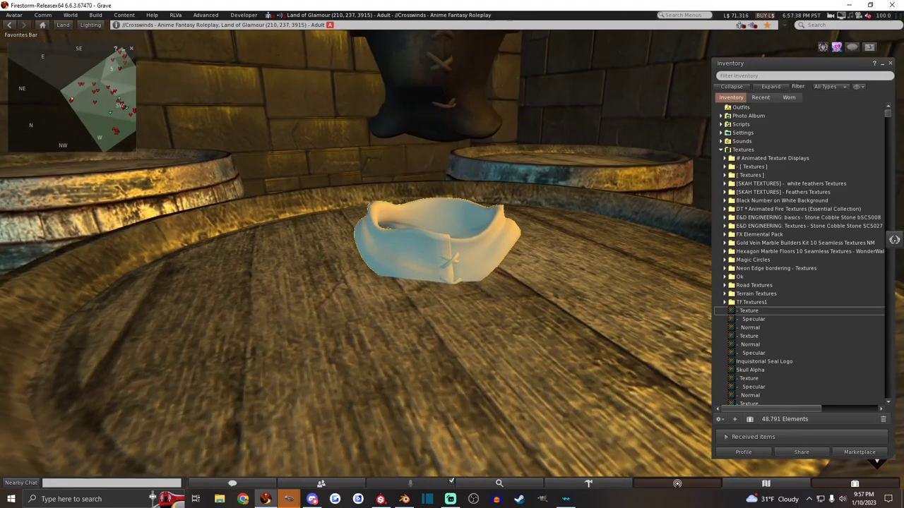
Apply the newly uploaded Bottom Texture map as the lower mask piece's diffuse texture
{"action": "left_click_drag", "start_coordinate": [436, 218], "coordinate": [436, 186]}
{"action": "left_click", "coordinate": [730, 311]}
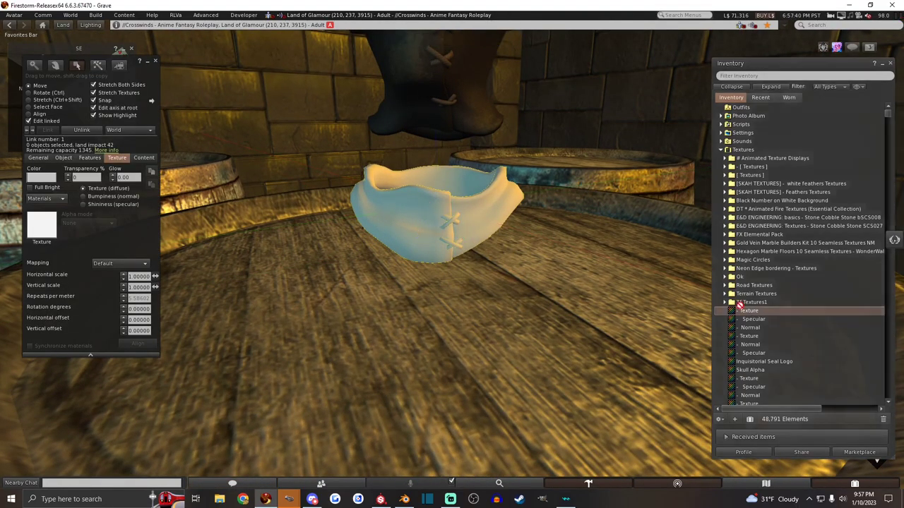
{"action": "left_click_drag", "start_coordinate": [89, 217], "coordinate": [52, 222]}
Apply the new Bottom Normal map as the lower piece's bumpiness and the Specular map as its shininess
{"action": "left_click", "coordinate": [83, 197]}
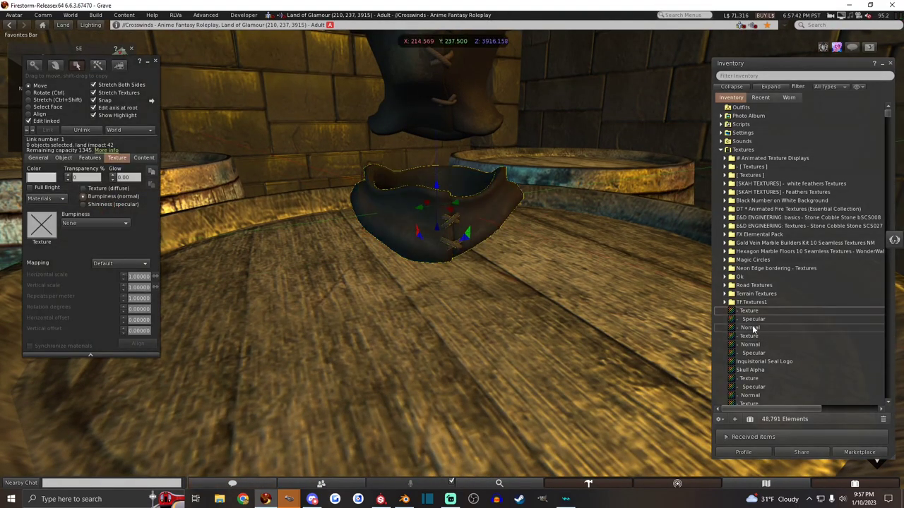
{"action": "left_click_drag", "start_coordinate": [754, 329], "coordinate": [59, 224]}
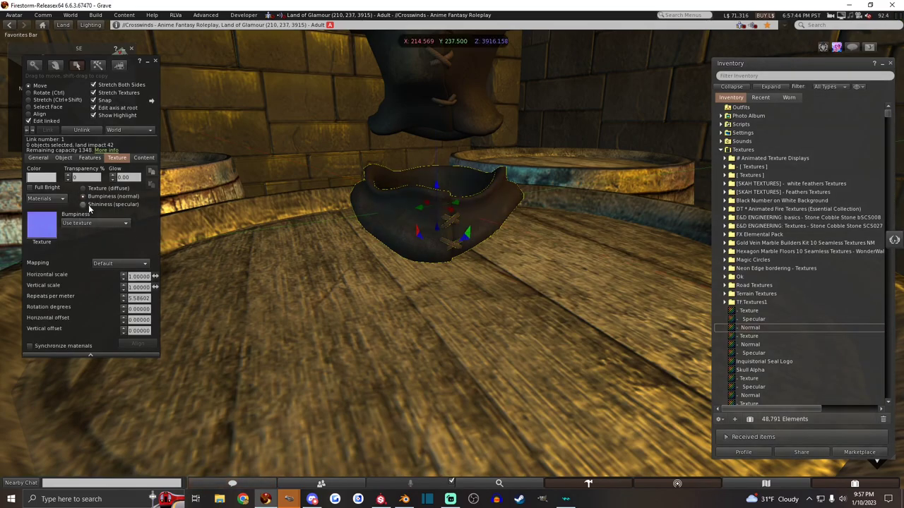
{"action": "left_click", "coordinate": [83, 204]}
{"action": "left_click_drag", "start_coordinate": [752, 320], "coordinate": [44, 228]}
Examine both textured mask pieces on the barrel up close, from different angles and from across the room
{"action": "left_click_drag", "start_coordinate": [458, 214], "coordinate": [443, 252], "text": "alt"}
{"action": "key", "text": "Escape"}
{"action": "right_click", "coordinate": [443, 253]}
{"action": "left_click", "coordinate": [454, 266]}
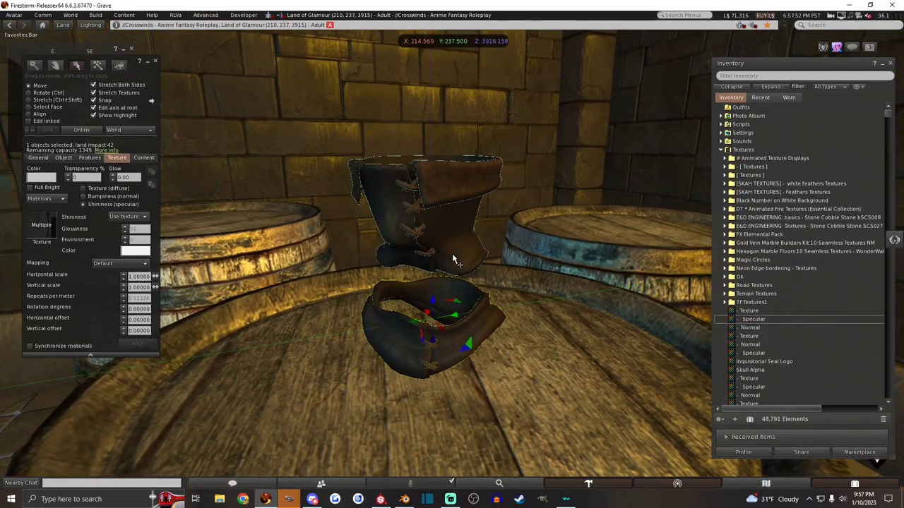
{"action": "key", "text": "Escape"}
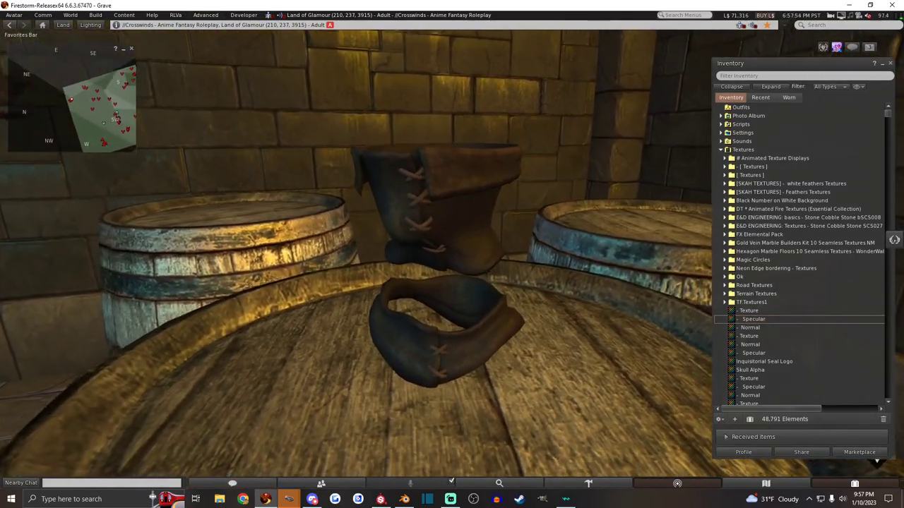
{"action": "left_click_drag", "start_coordinate": [452, 234], "coordinate": [268, 229], "text": "ctrl+alt"}
{"action": "left_click_drag", "start_coordinate": [452, 254], "coordinate": [367, 286], "text": "alt"}
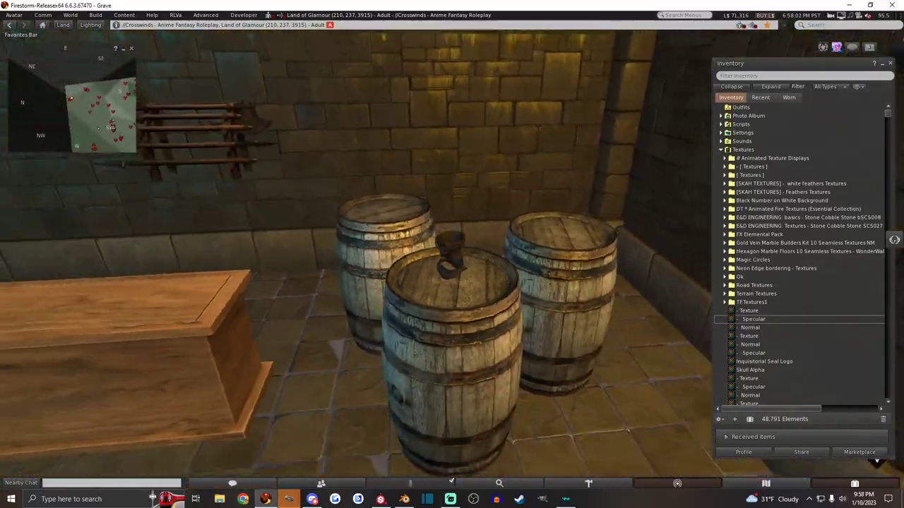